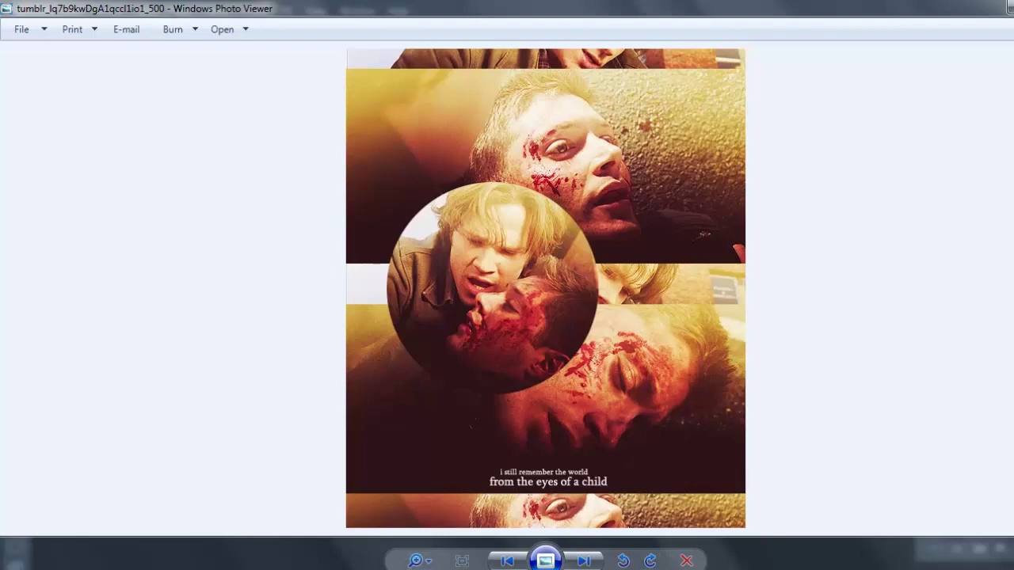
Open the Teen Wolf screencaps and float Teen_Wolf_S01E10_720p_mkv0921 in its own window
click(91, 538)
mouse_move(301, 475)
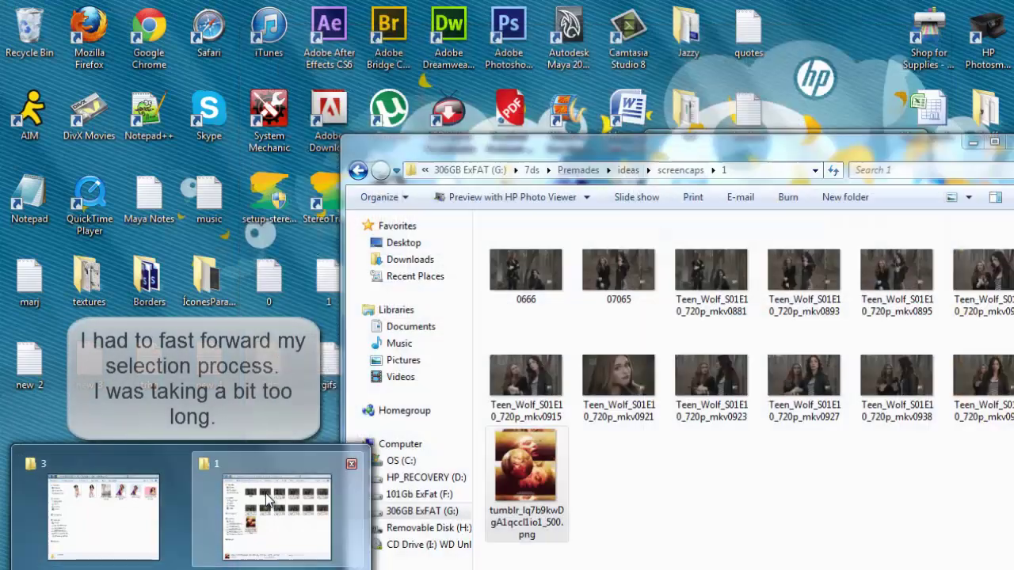
click(277, 515)
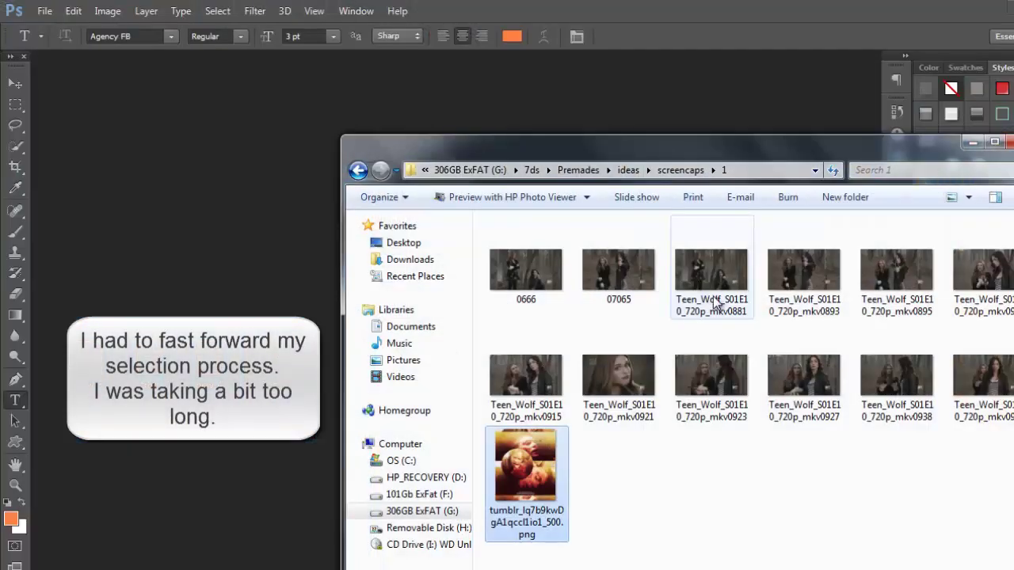
click(634, 381)
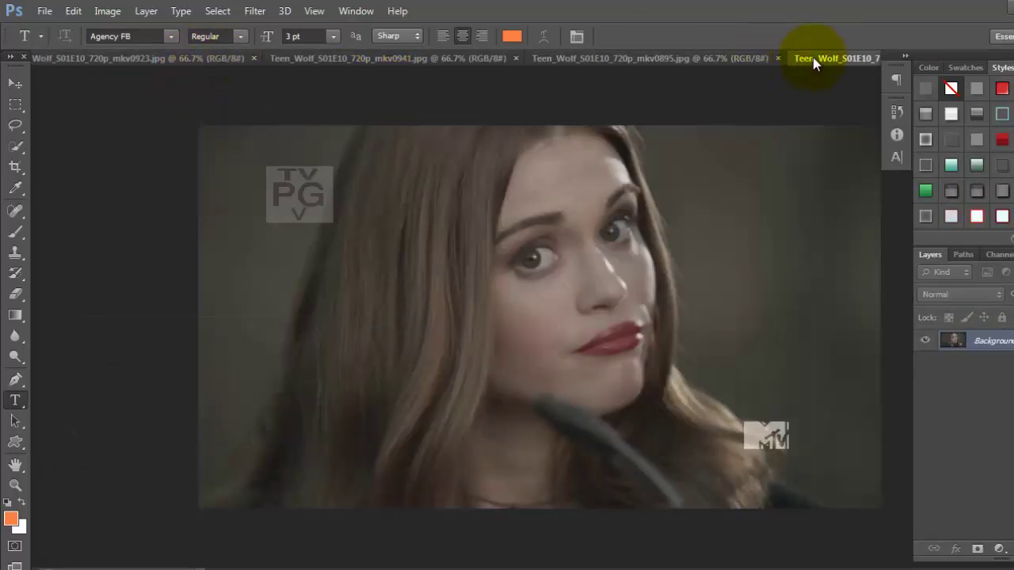
drag(811, 58, 402, 190)
drag(471, 184, 284, 111)
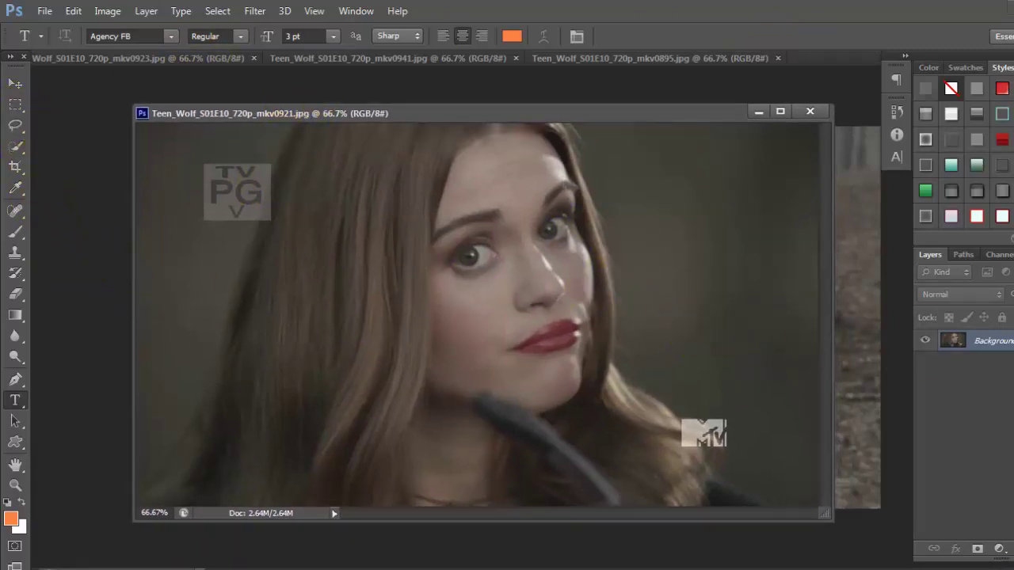
Duplicate the Background layer into a Background copy
right_click(986, 339)
click(989, 367)
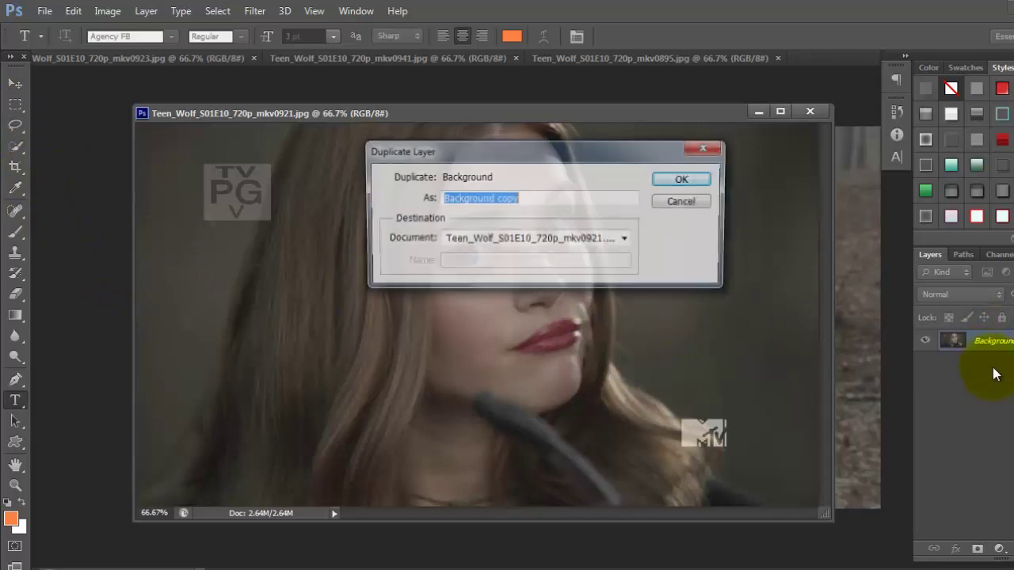
key(Return)
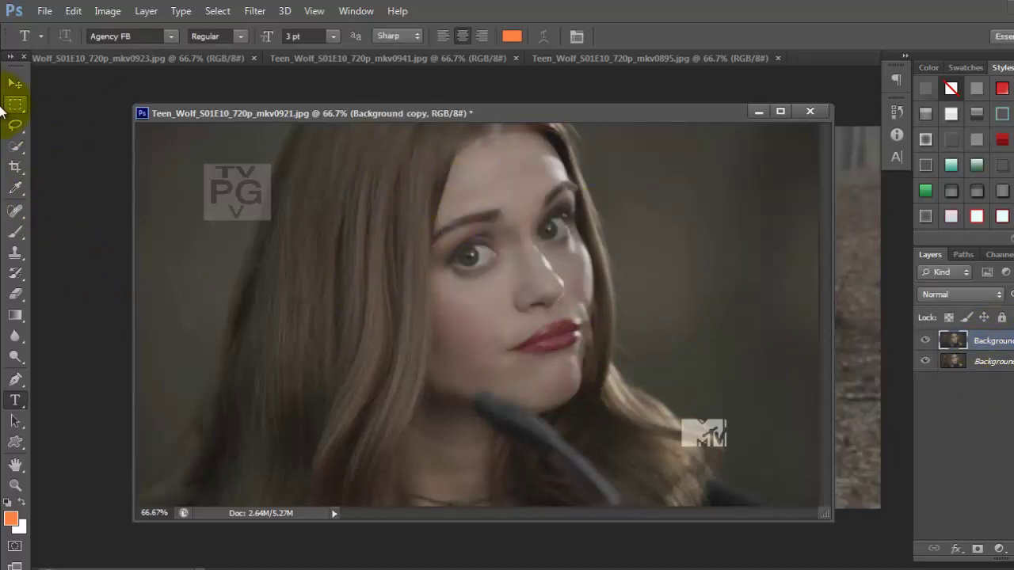
Lasso the TV-PG logo and erase it with Content-Aware Fill, then deselect
click(15, 126)
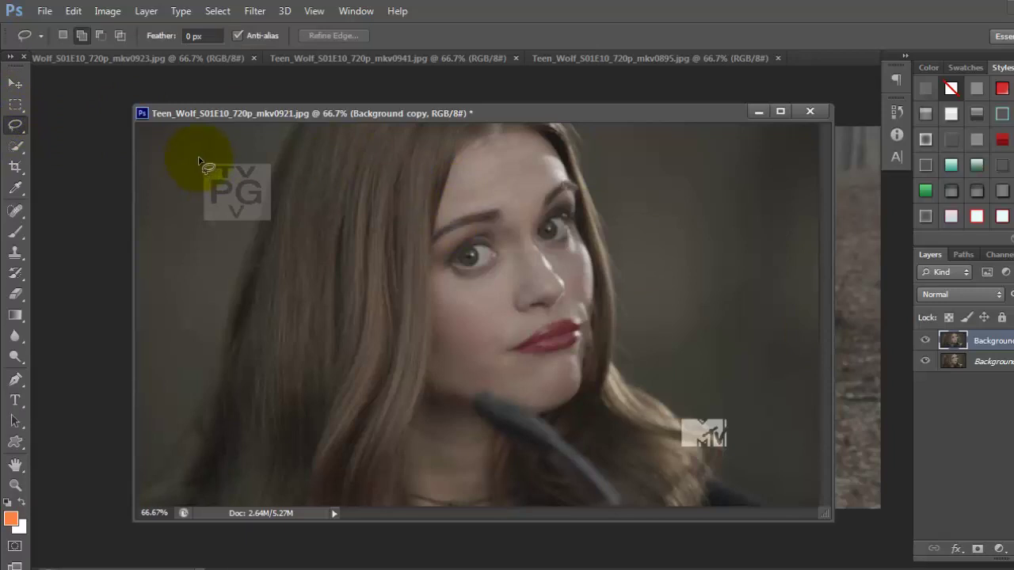
mouse_move(201, 158)
mouse_down()
mouse_move(271, 166)
mouse_move(275, 225)
mouse_move(262, 230)
mouse_move(208, 227)
mouse_move(191, 217)
mouse_move(188, 193)
mouse_move(201, 152)
mouse_move(268, 165)
mouse_up()
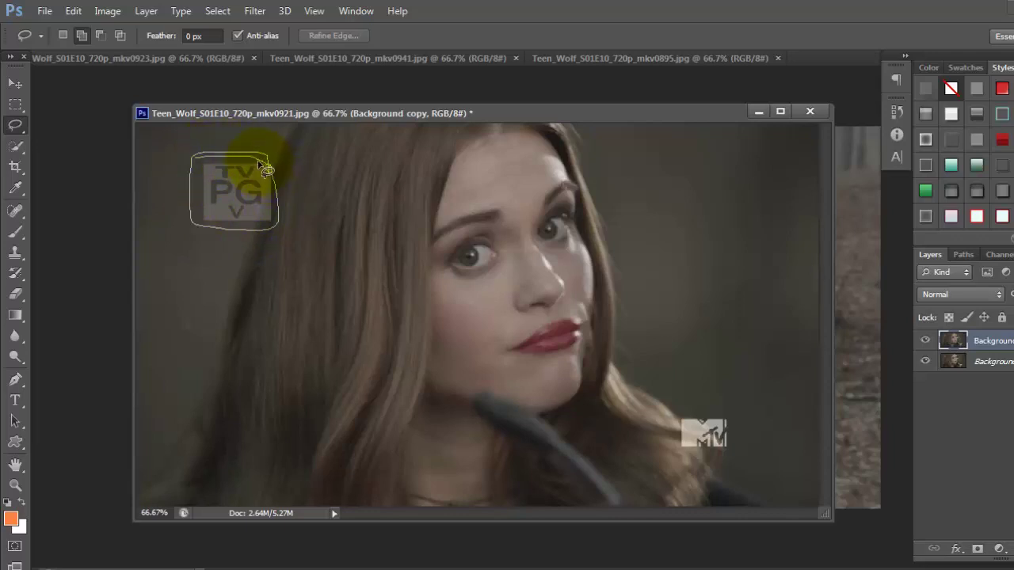
drag(274, 180, 275, 187)
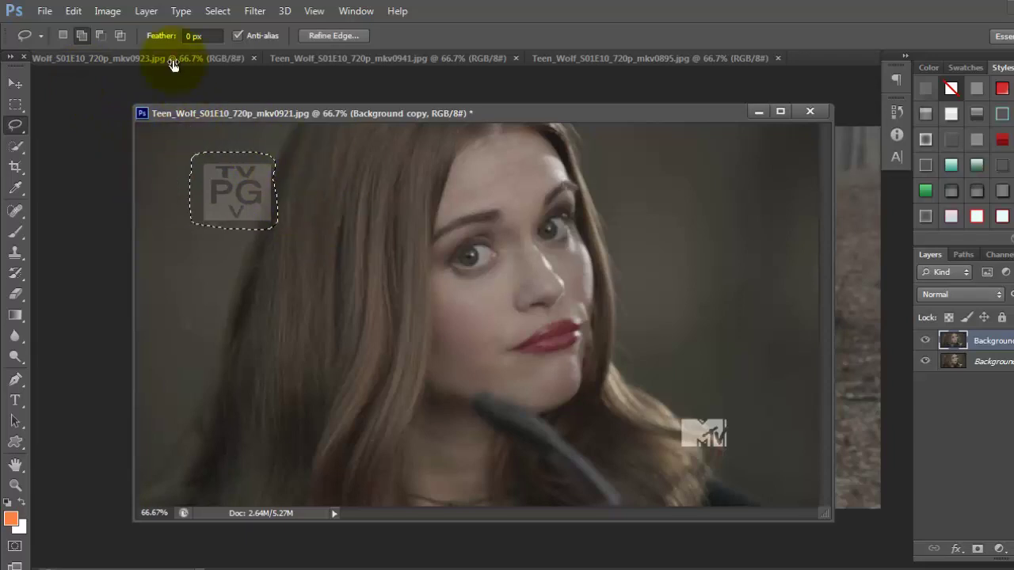
click(73, 11)
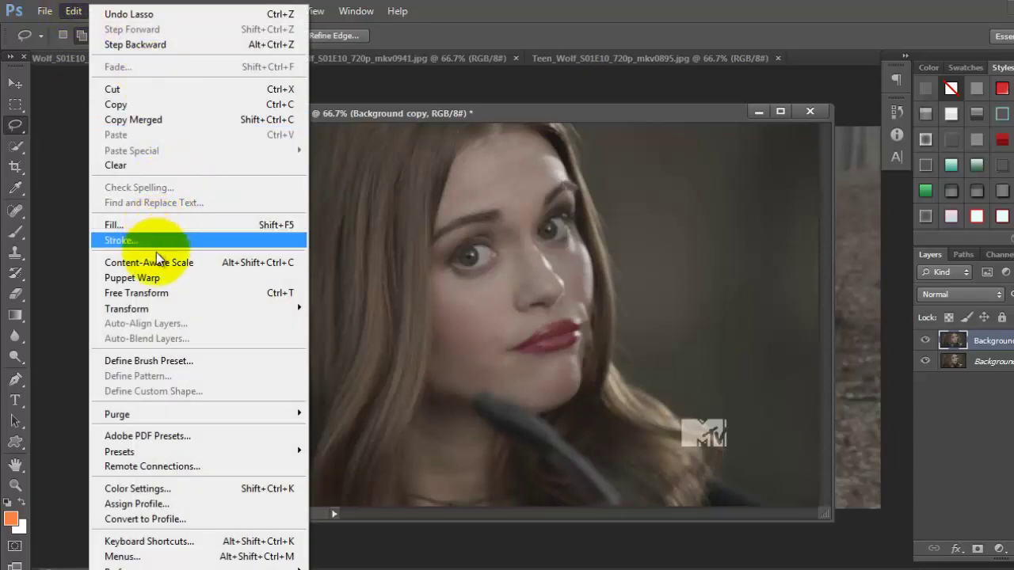
click(193, 224)
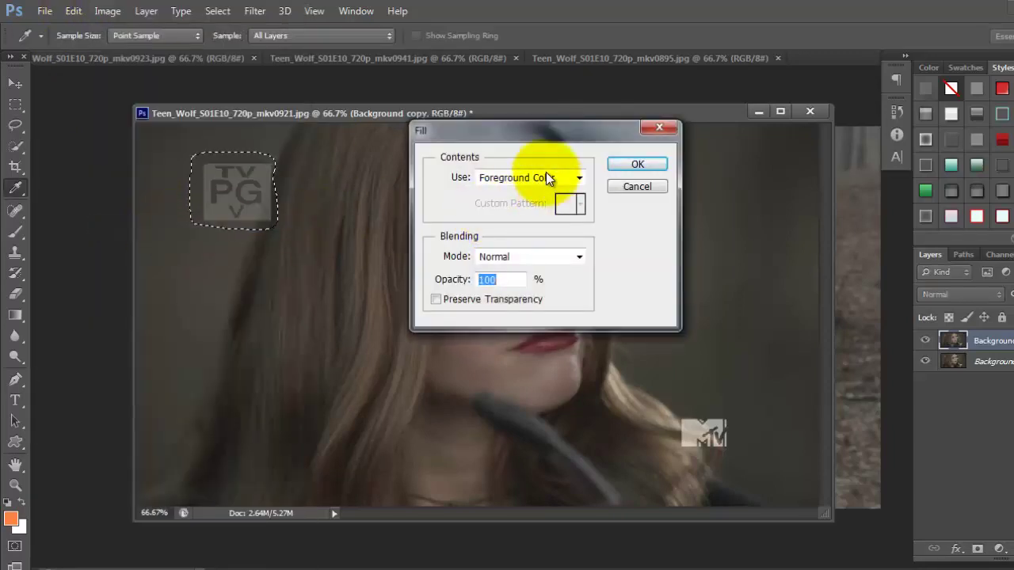
click(543, 178)
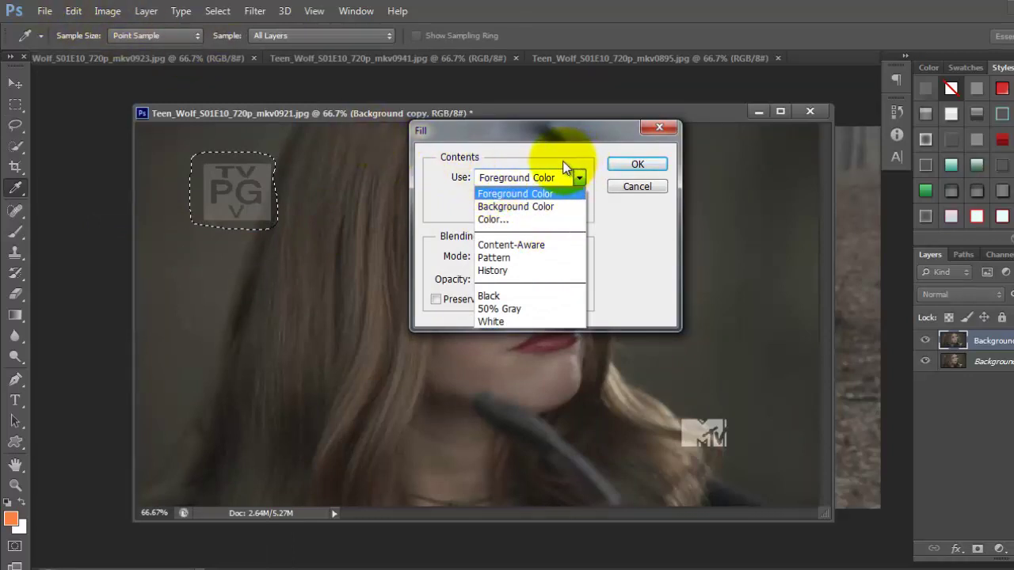
click(509, 241)
click(638, 164)
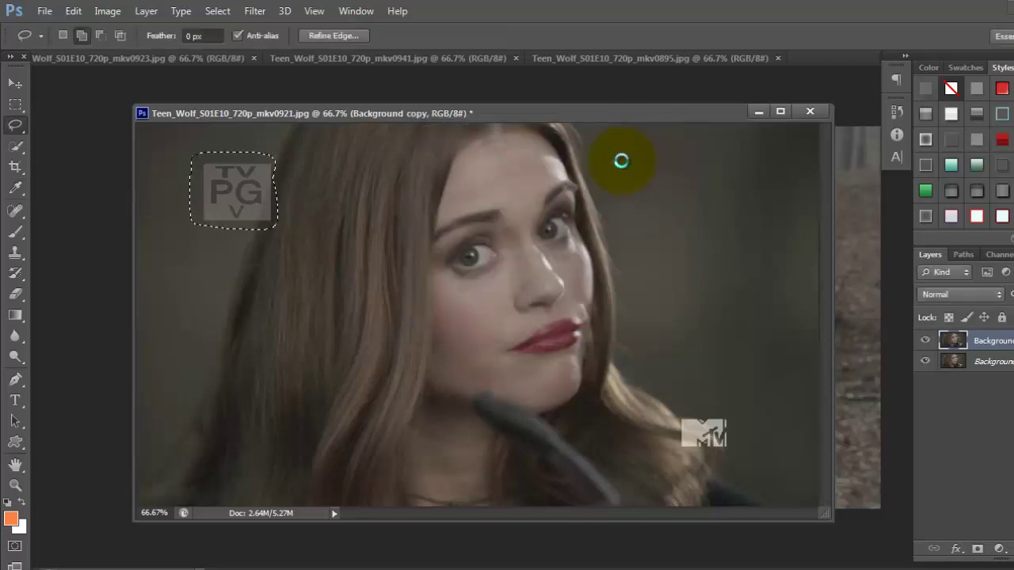
click(455, 271)
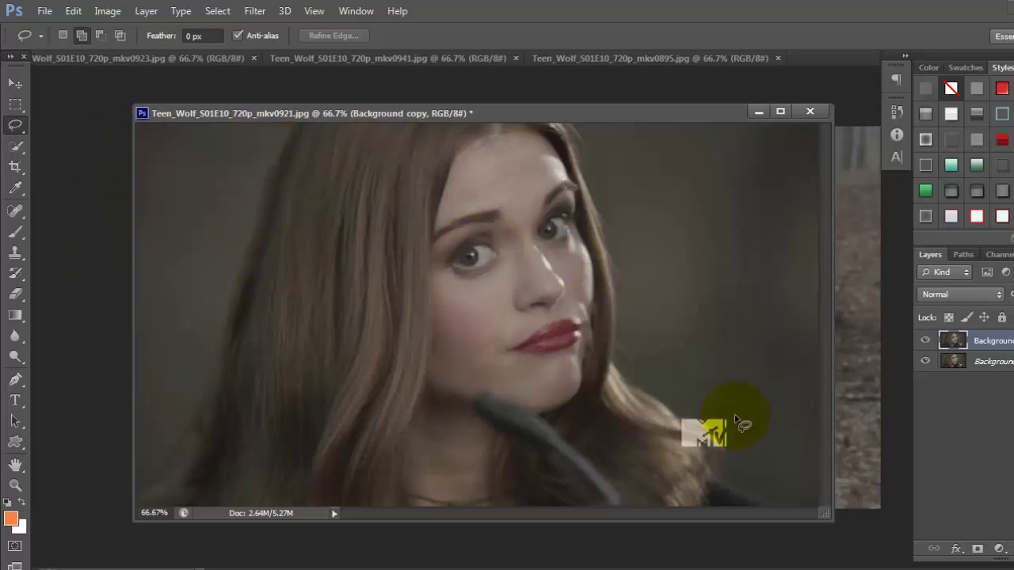
Lasso the lower-right MTV logo, Content-Aware Fill it away, and toggle the copy layer to compare
mouse_move(733, 419)
mouse_down()
mouse_move(673, 419)
mouse_move(680, 451)
mouse_move(735, 446)
mouse_move(720, 417)
mouse_up()
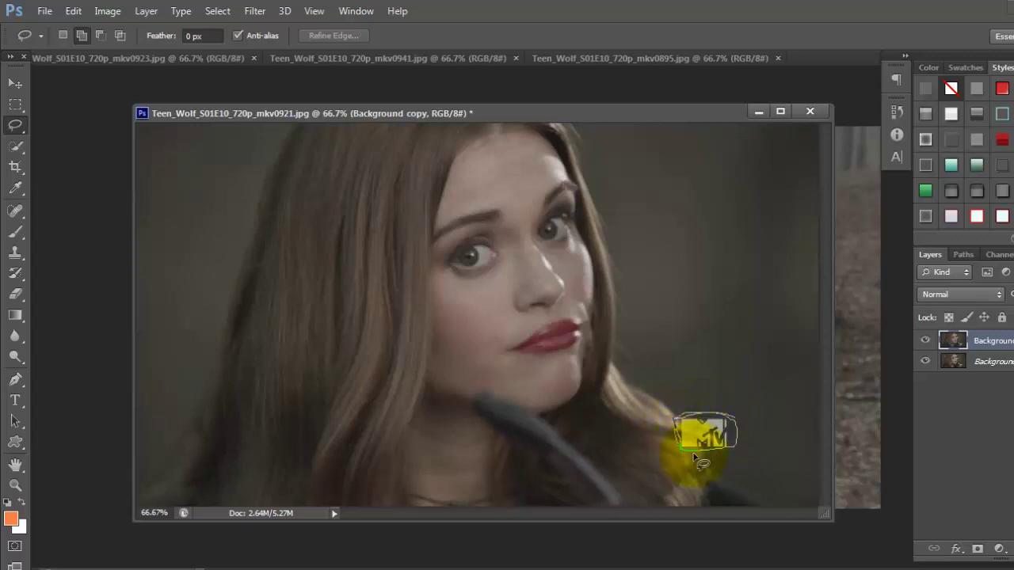
drag(735, 450, 739, 449)
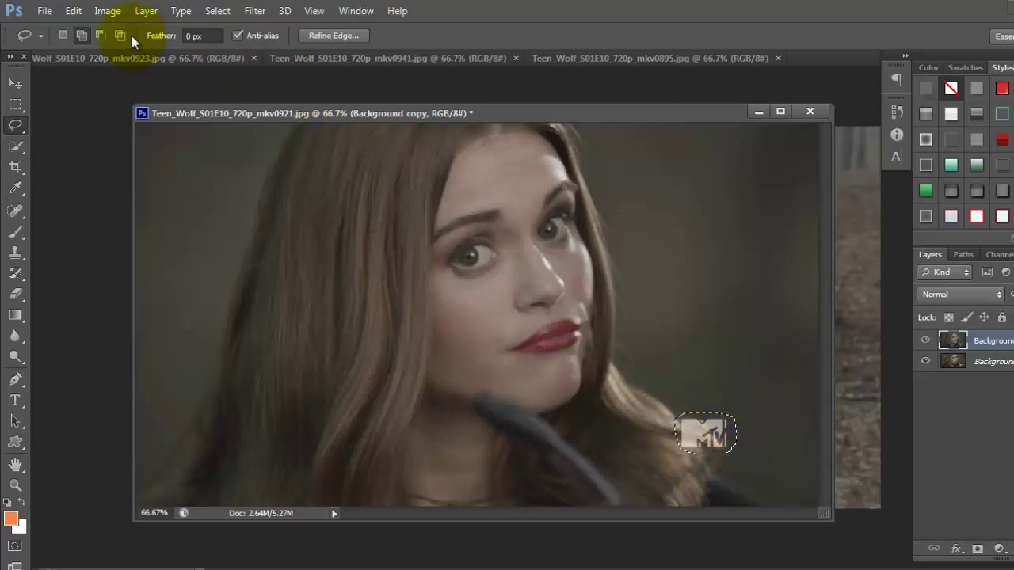
click(73, 11)
click(129, 224)
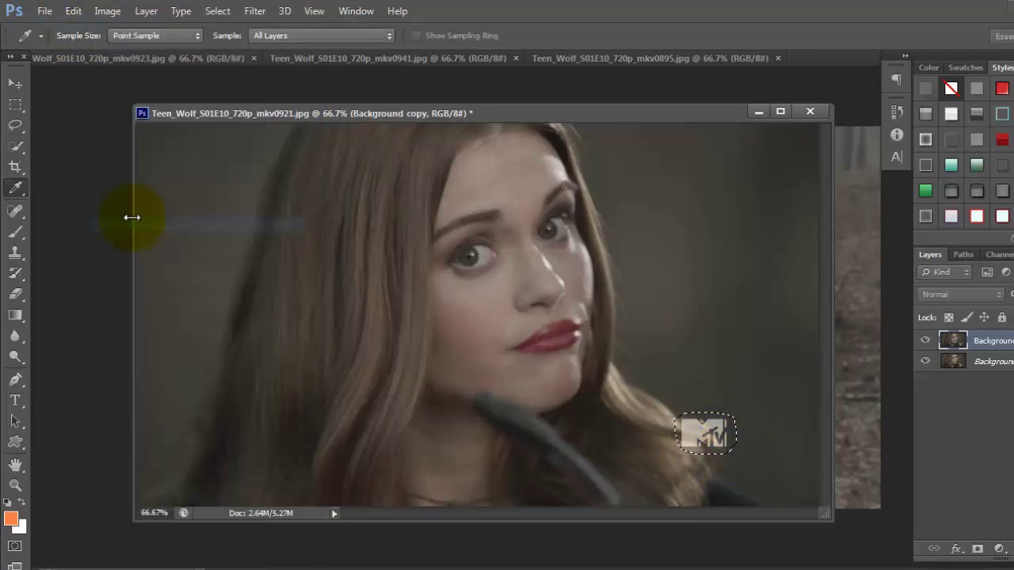
click(644, 163)
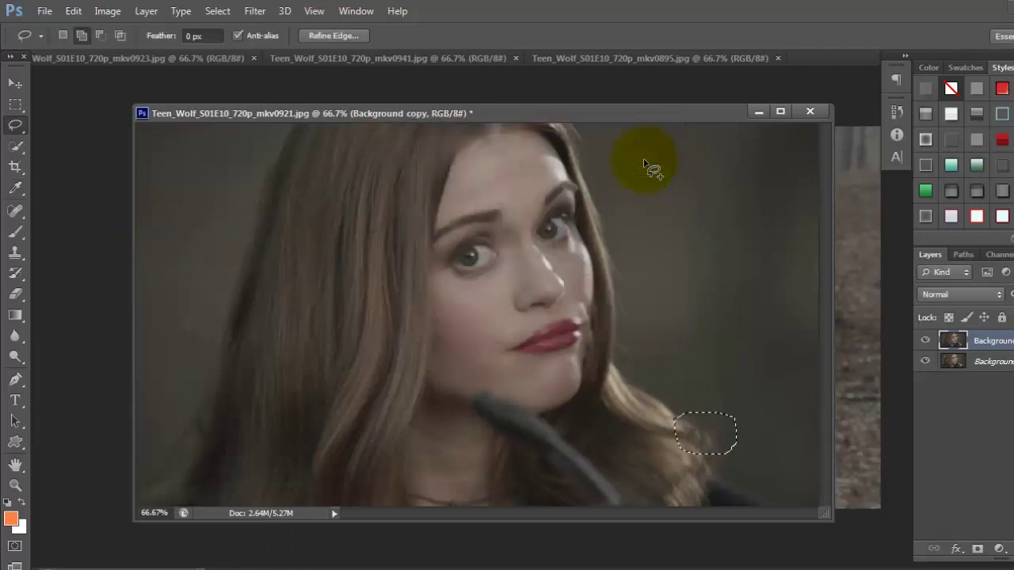
key(ctrl+d)
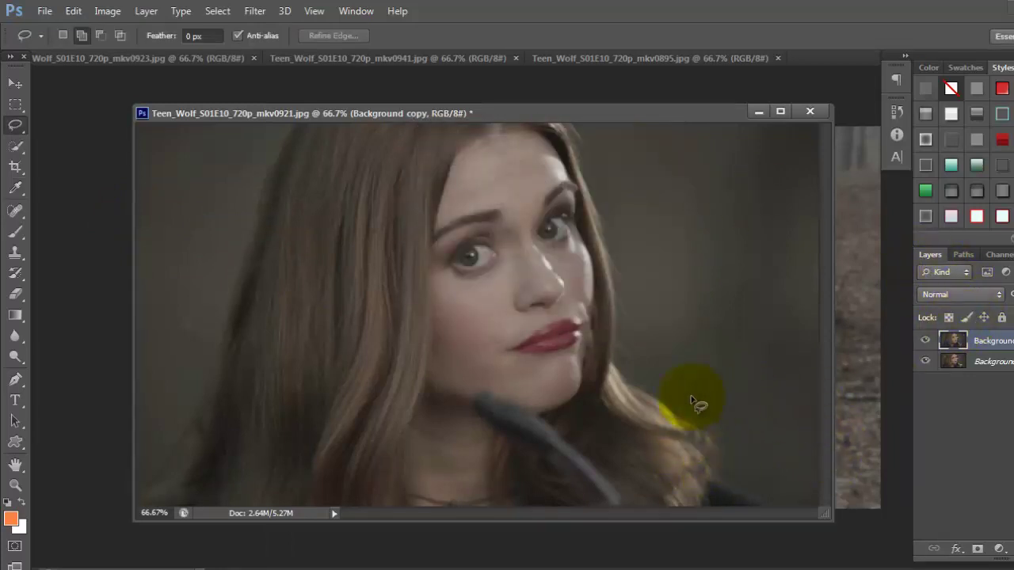
click(926, 341)
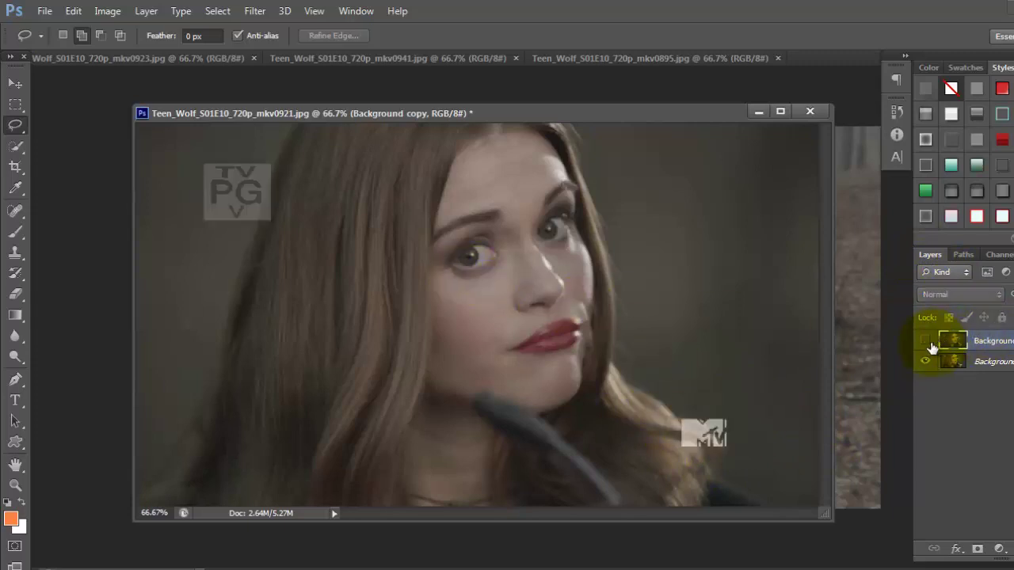
click(926, 342)
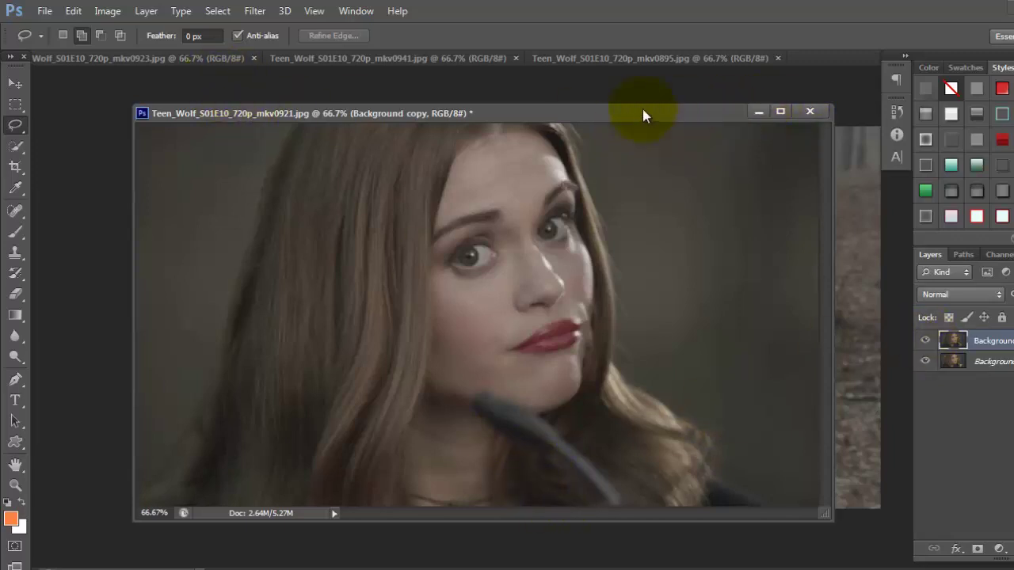
In the mkv0895 archer screencap, lasso the MTV logo and remove it with Content-Aware Fill
drag(826, 516, 64, 436)
click(745, 413)
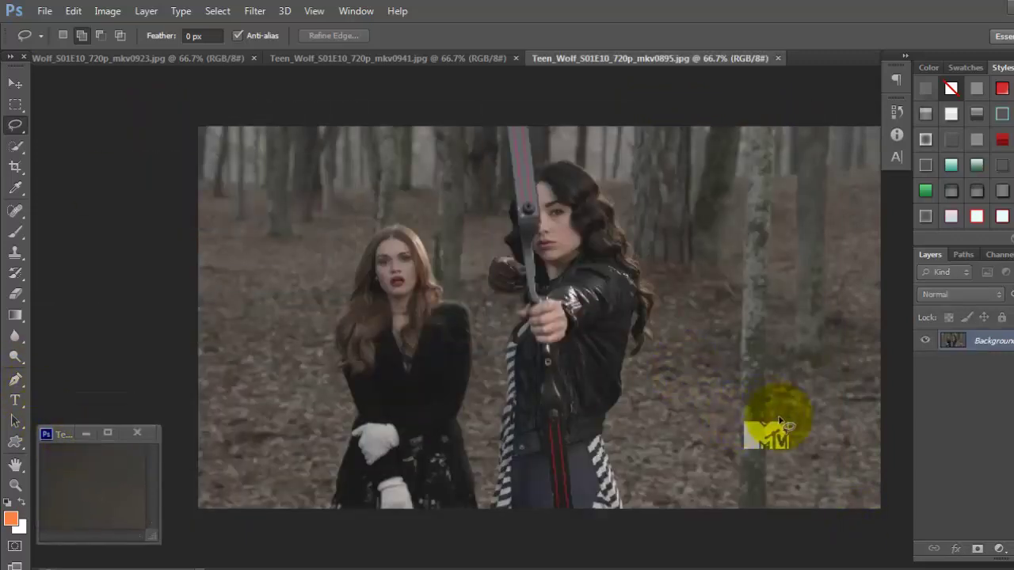
mouse_move(786, 420)
mouse_down()
mouse_move(743, 421)
mouse_move(741, 453)
mouse_move(781, 459)
mouse_move(801, 446)
mouse_move(799, 428)
mouse_move(740, 420)
mouse_up()
click(73, 10)
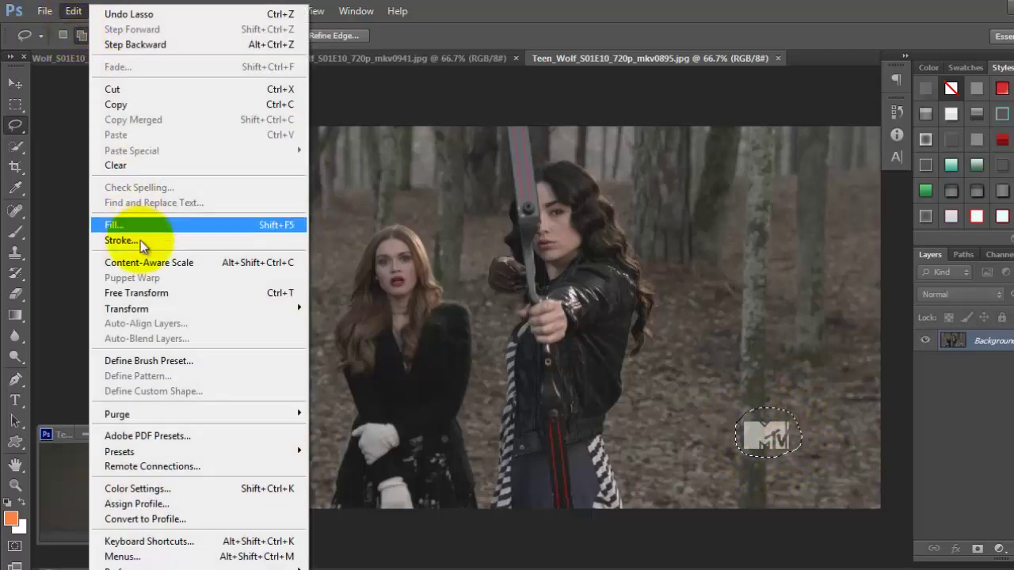
click(148, 225)
click(649, 165)
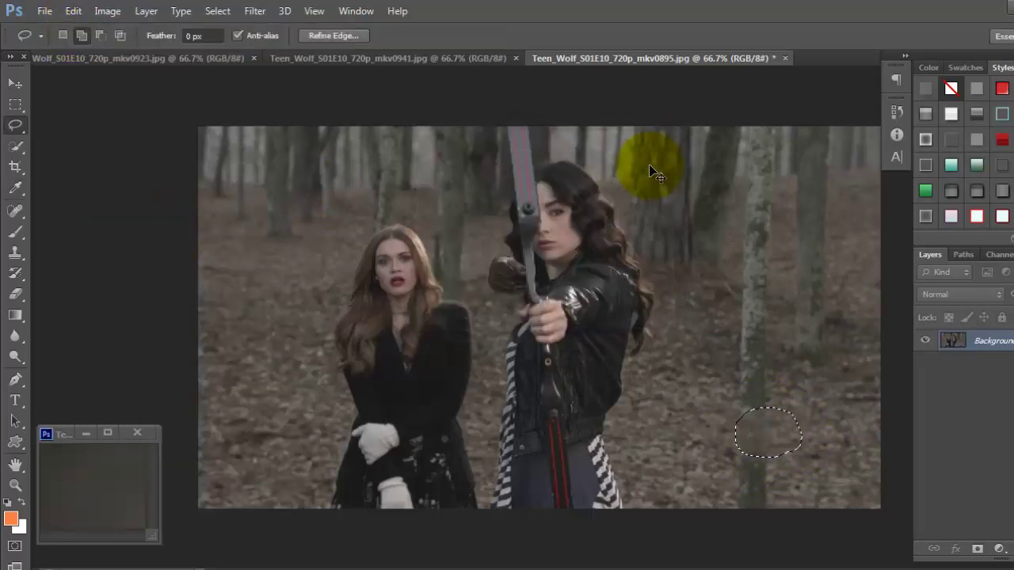
key(ctrl+d)
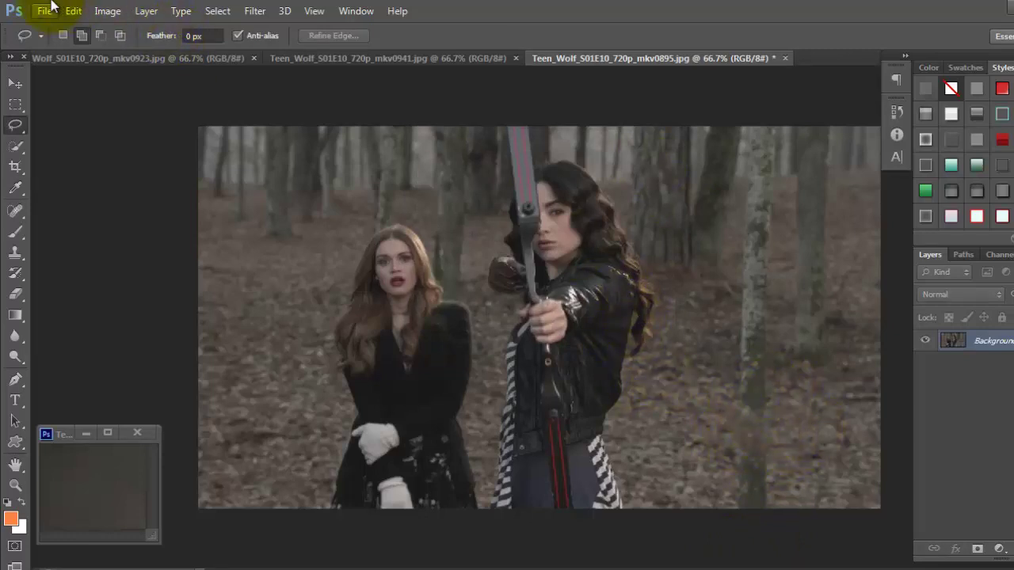
Set the Clone Stamp brush to 110 px with 0% hardness
click(14, 253)
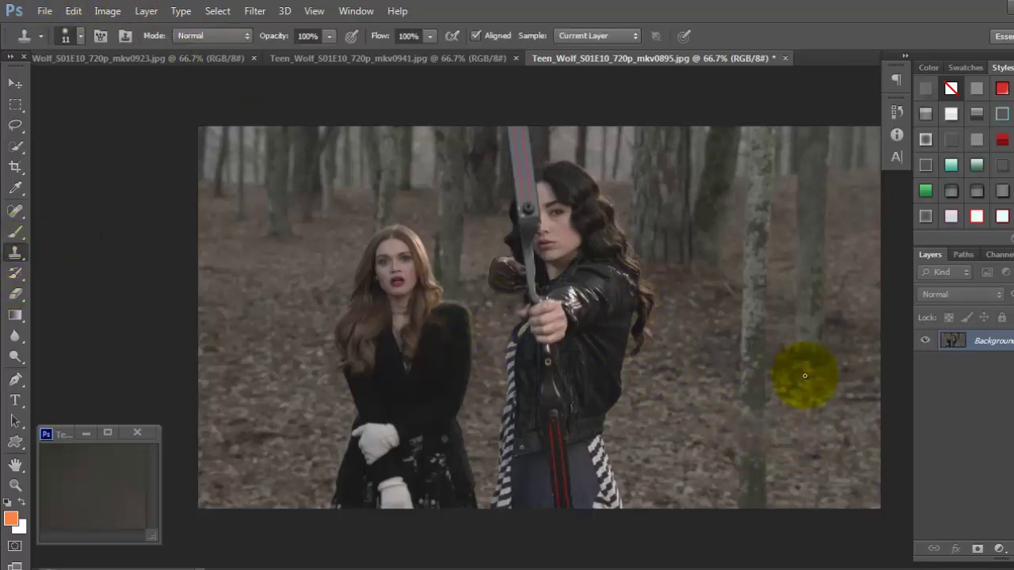
click(80, 37)
click(75, 81)
drag(75, 80, 106, 83)
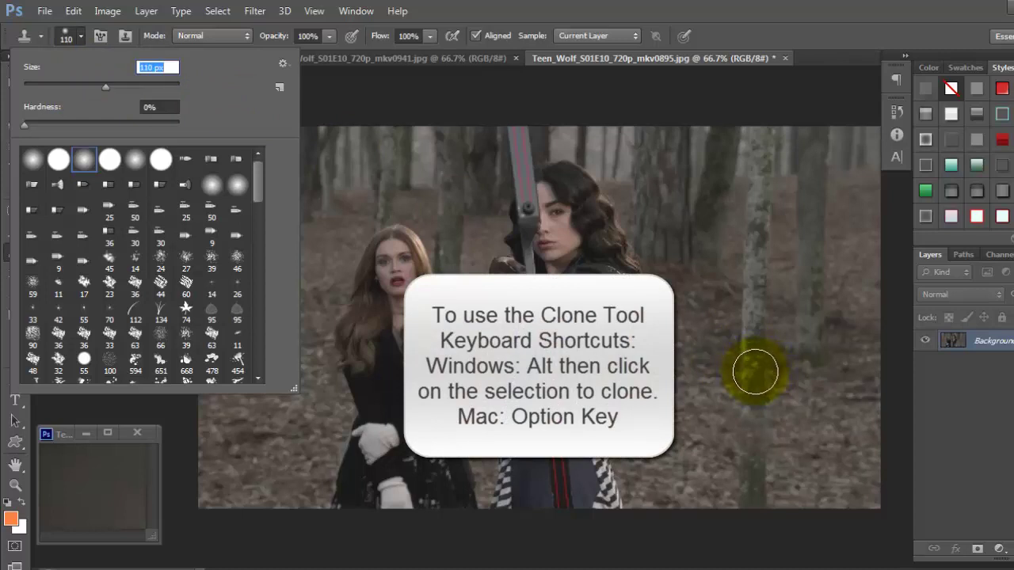
key(Return)
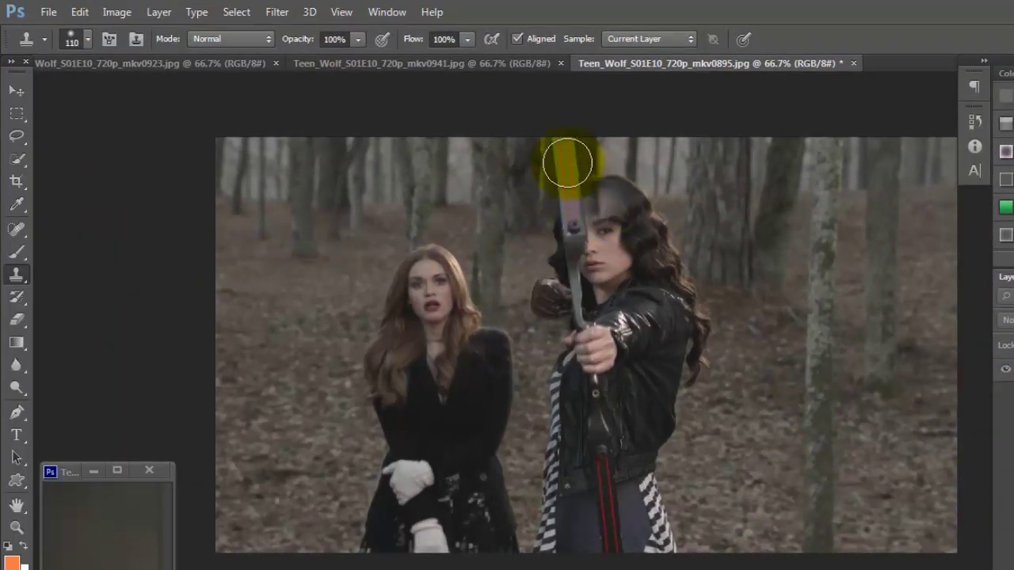
Float mkv0895 aside, then lasso mkv0941's MTV logo and Content-Aware Fill it away
drag(745, 65, 96, 485)
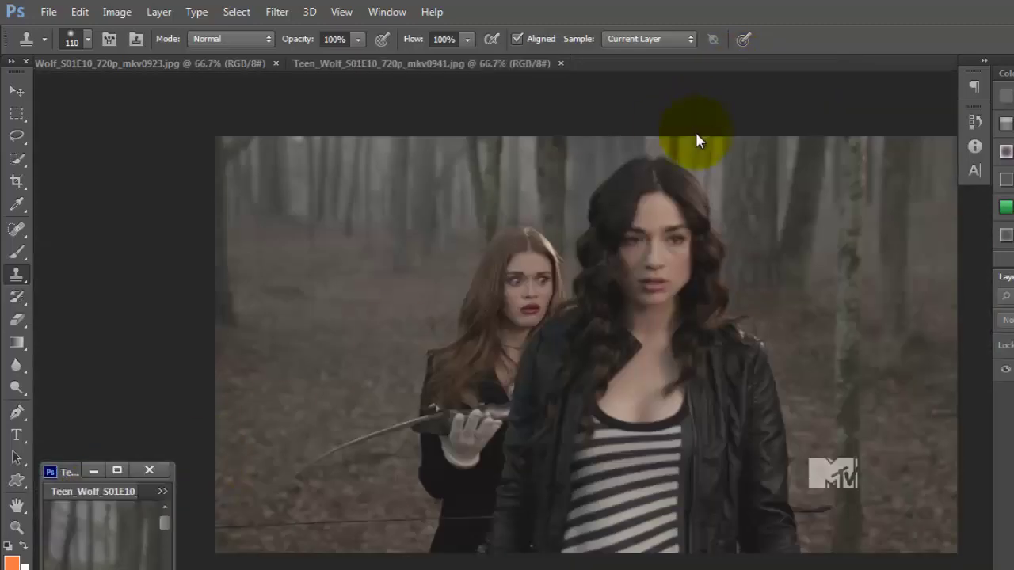
click(17, 136)
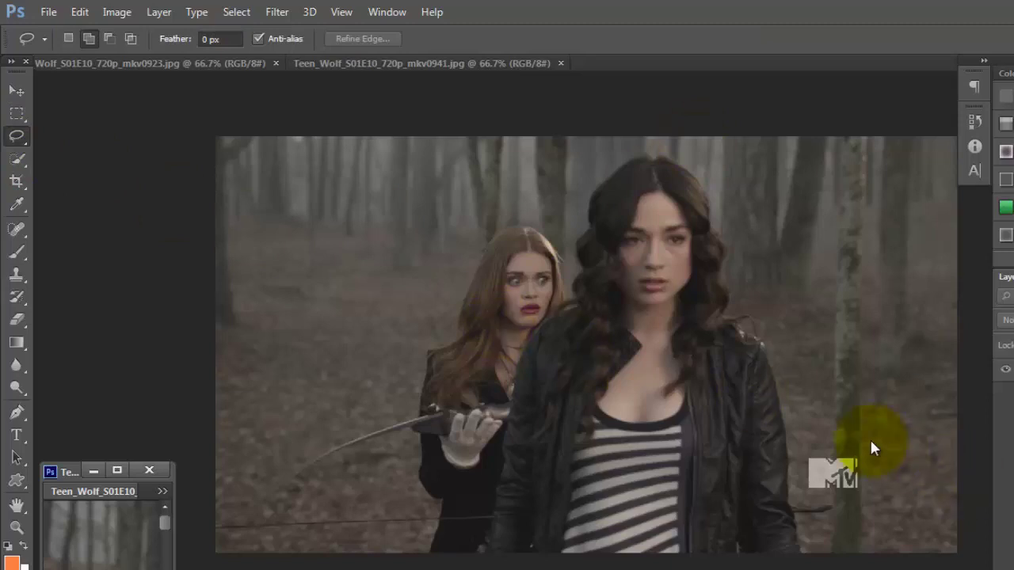
click(860, 461)
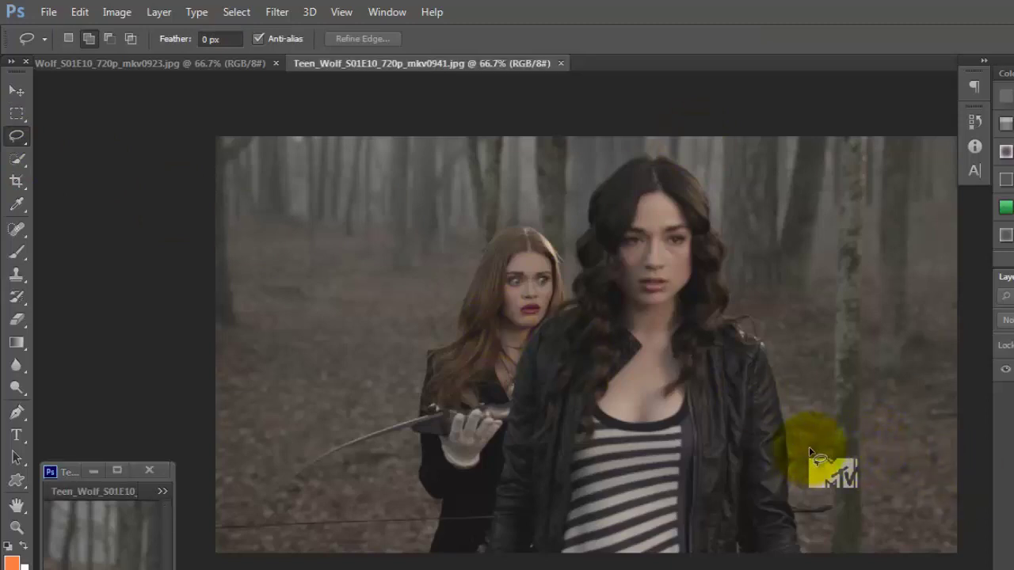
mouse_move(810, 446)
mouse_down()
mouse_move(811, 495)
mouse_move(834, 502)
mouse_move(865, 489)
mouse_move(860, 451)
mouse_move(811, 453)
mouse_up()
click(80, 12)
click(147, 244)
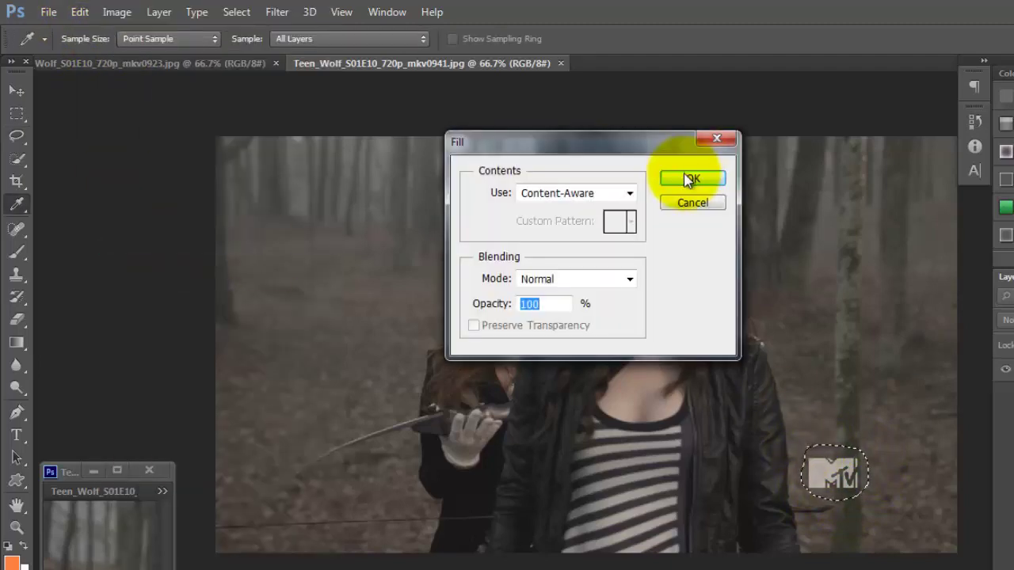
click(686, 178)
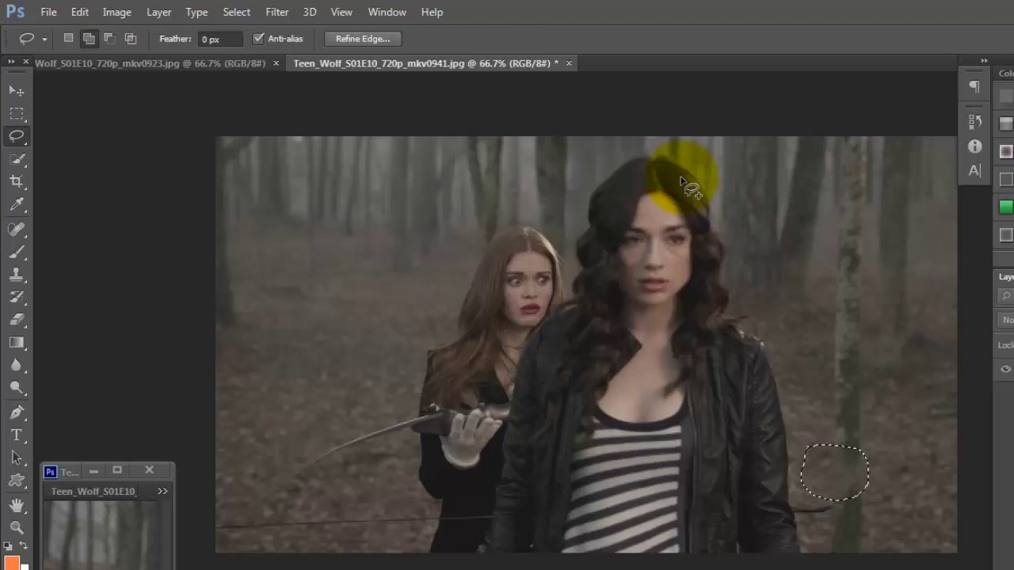
key(ctrl+d)
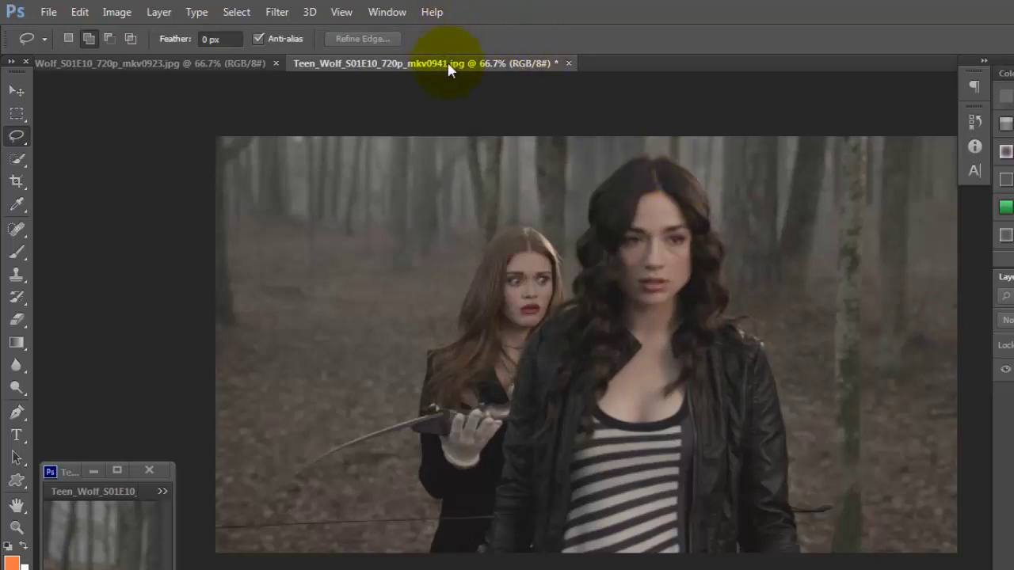
Float mkv0941, then erase the MTV logo on the jacket in mkv0923 with Content-Aware Fill
drag(449, 70, 113, 493)
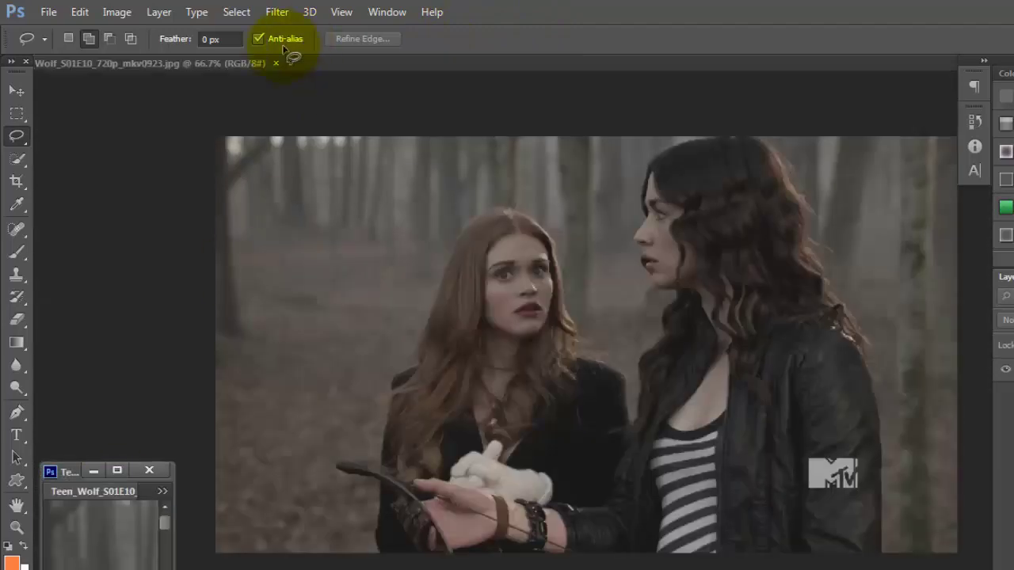
click(866, 458)
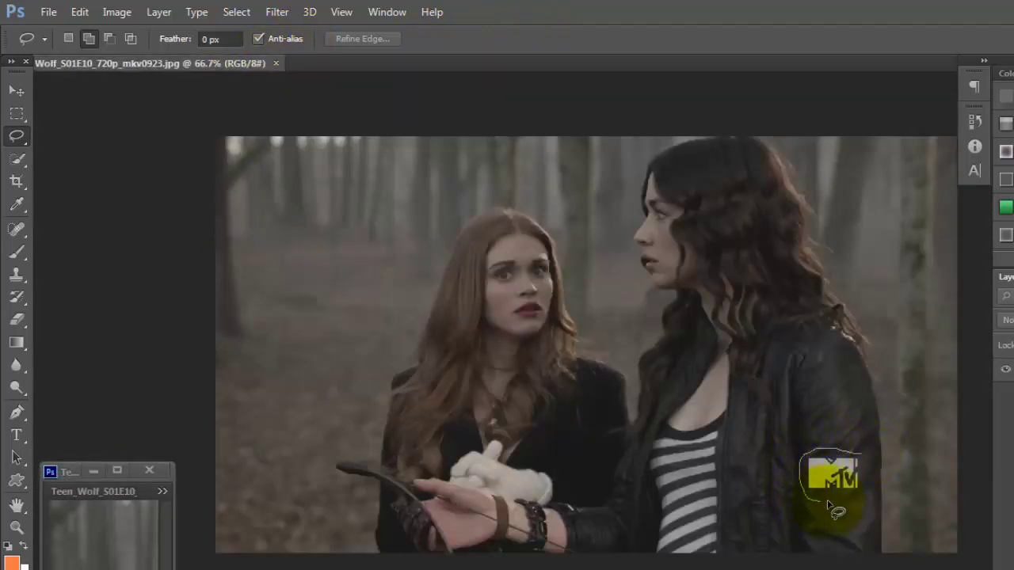
drag(866, 466, 835, 456)
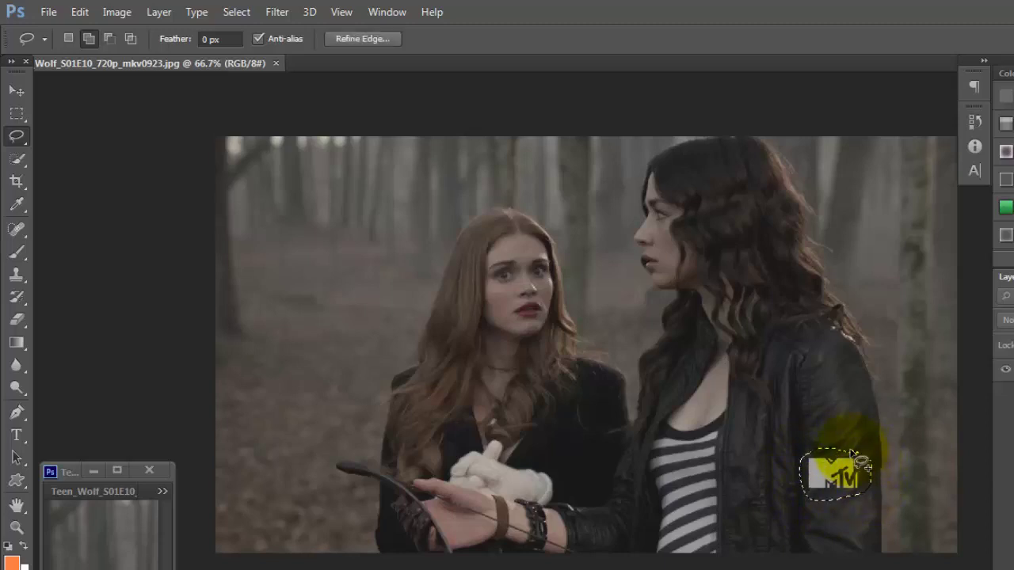
click(48, 11)
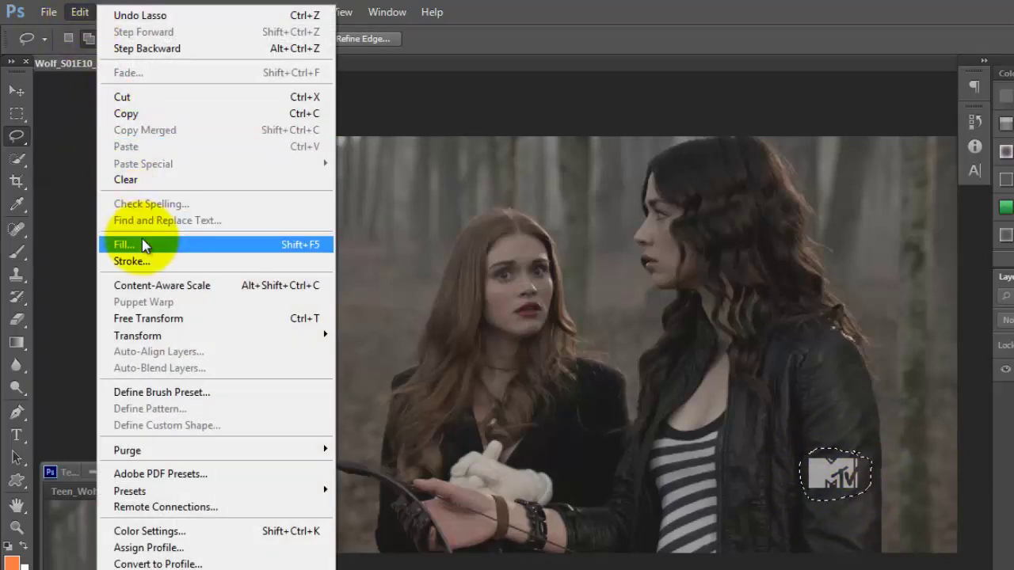
click(124, 244)
click(690, 176)
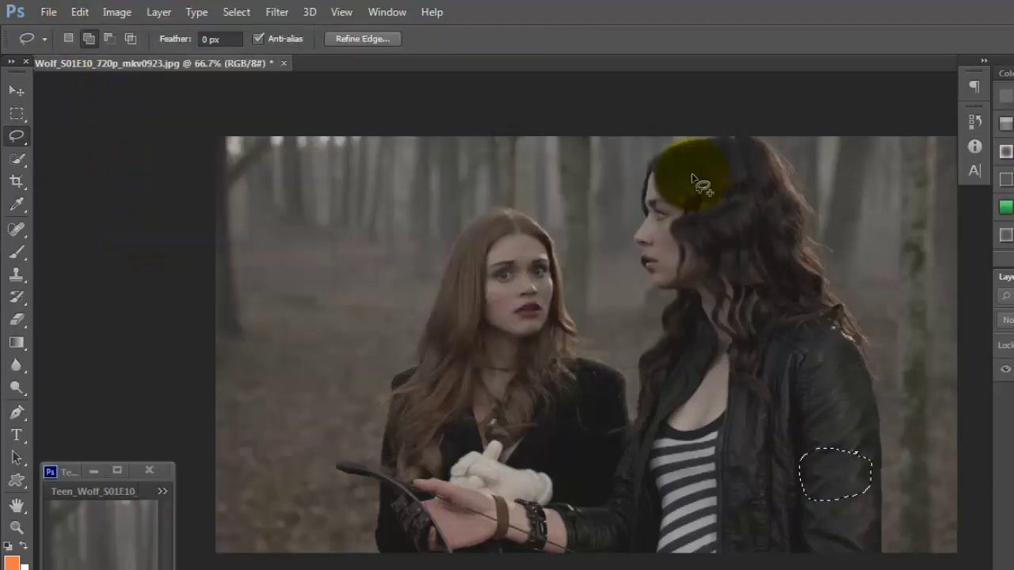
key(ctrl+d)
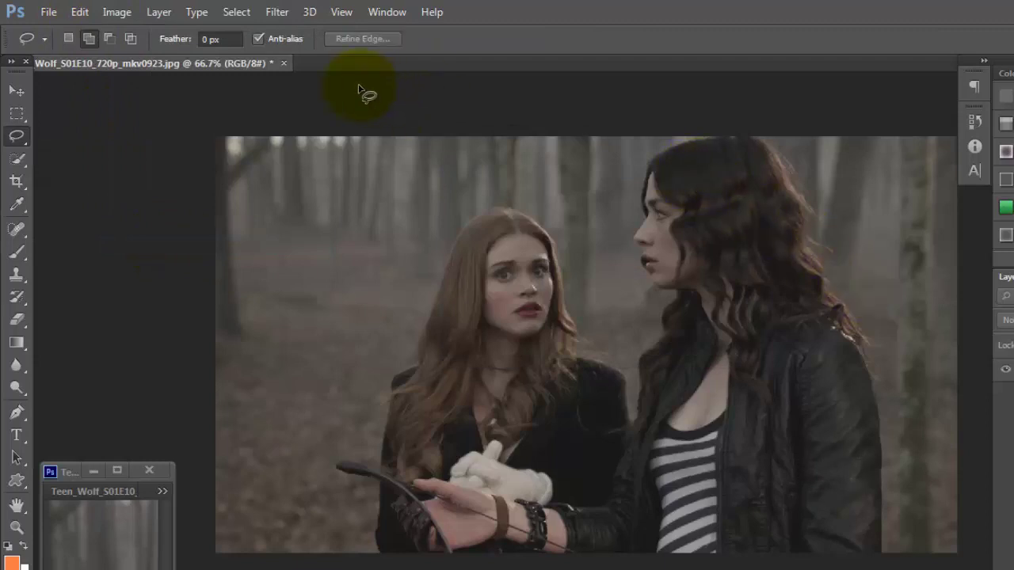
drag(261, 64, 190, 63)
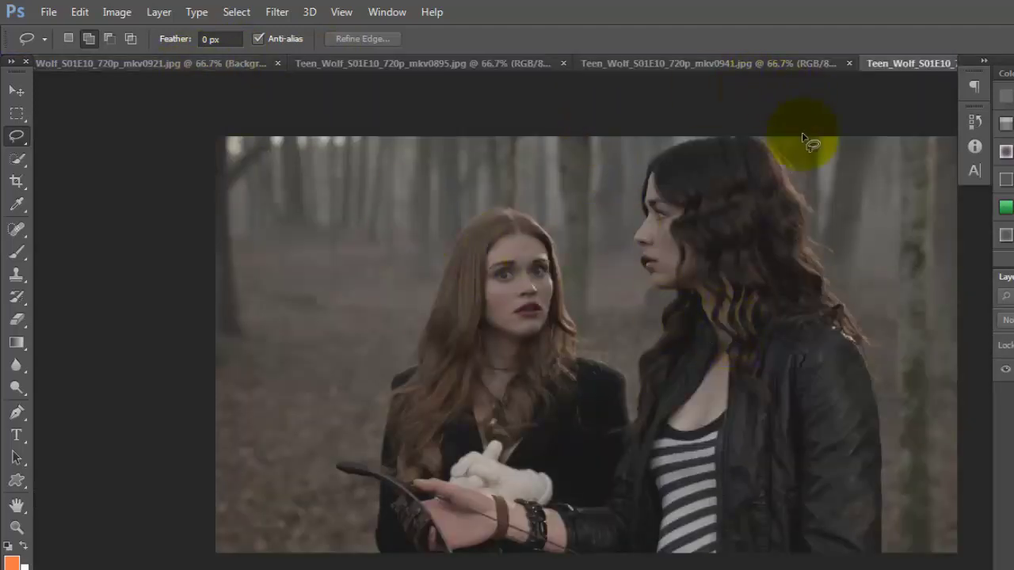
Float the mkv0895, mkv0941 and other screencaps as windows and dock mkv0921 as the main document
drag(908, 70, 95, 403)
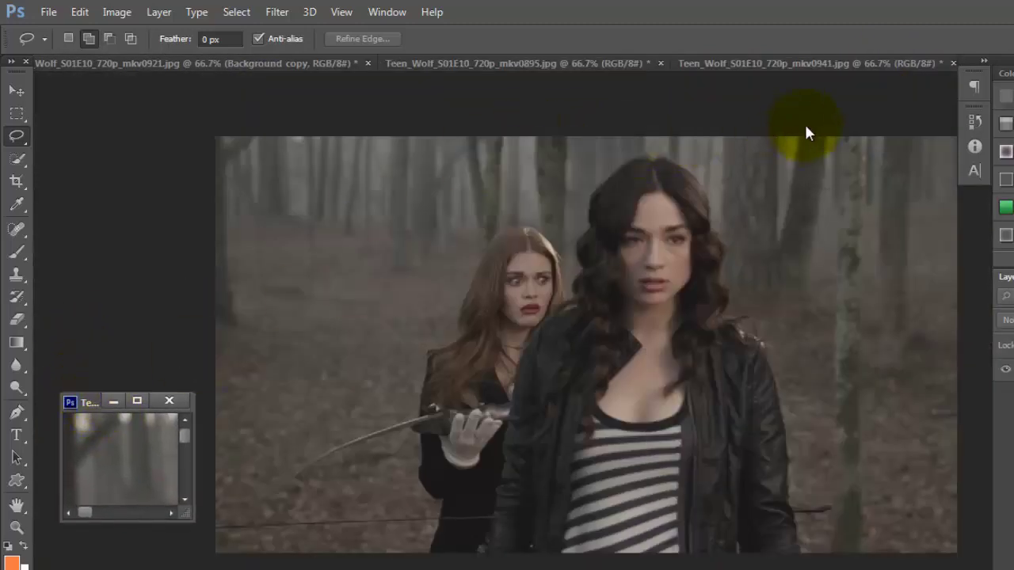
click(569, 64)
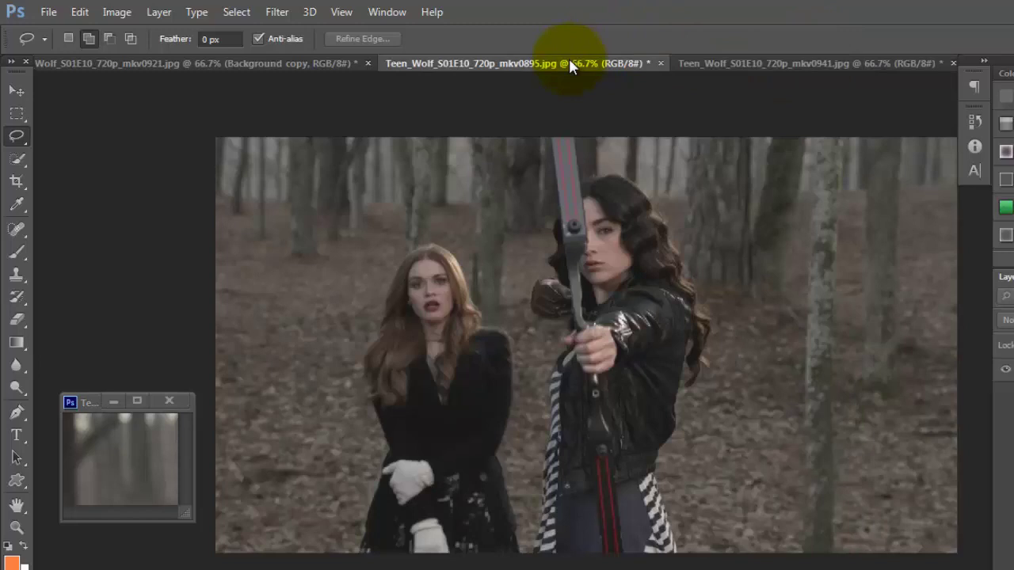
drag(570, 63, 142, 424)
drag(221, 64, 295, 158)
drag(247, 53, 335, 223)
click(251, 234)
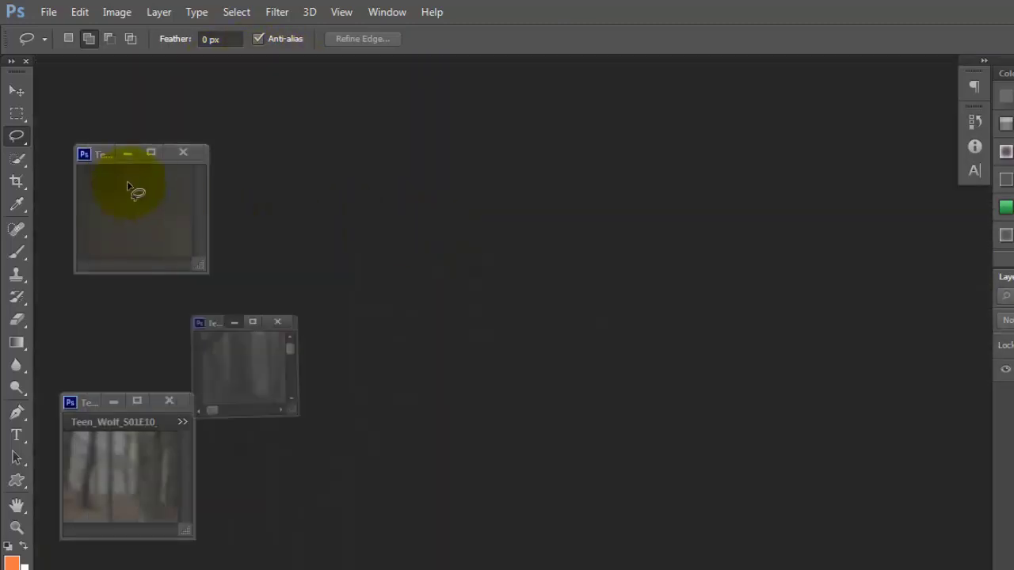
drag(107, 155, 140, 68)
Extend the mkv0921 canvas downward with the Crop tool
click(16, 181)
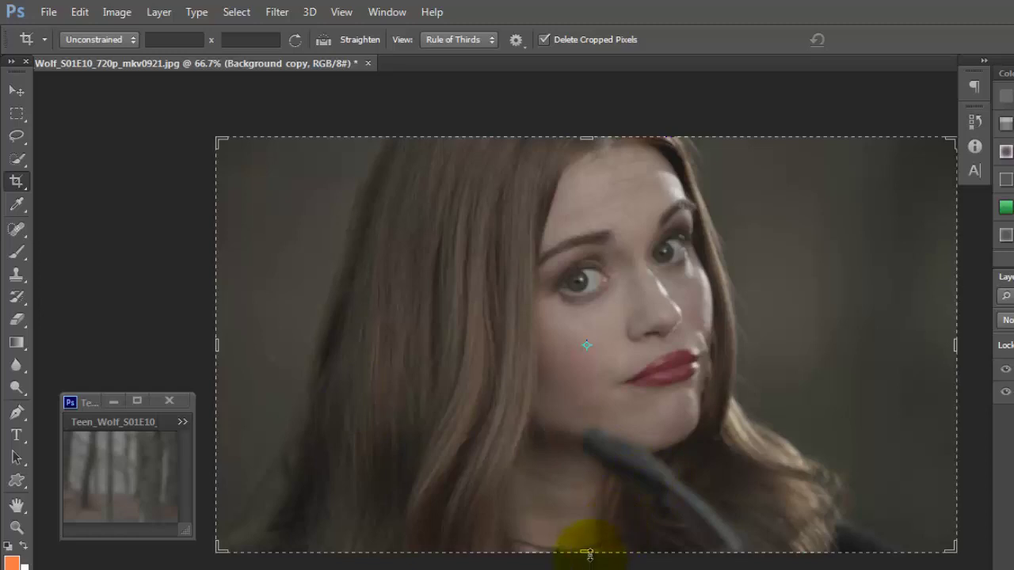
key(ctrl+minus)
key(ctrl+minus)
key(ctrl+minus)
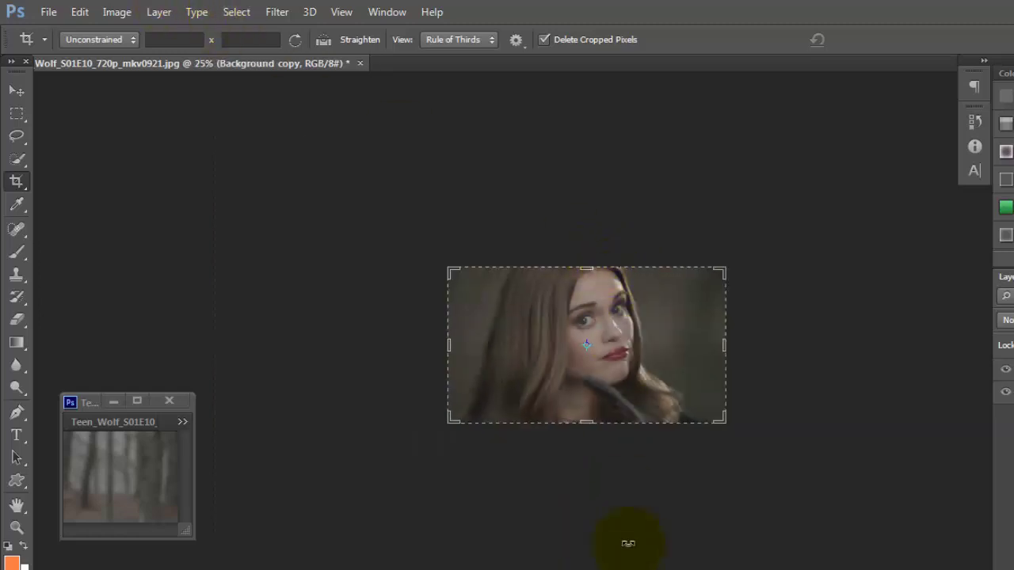
drag(588, 422, 606, 515)
click(873, 39)
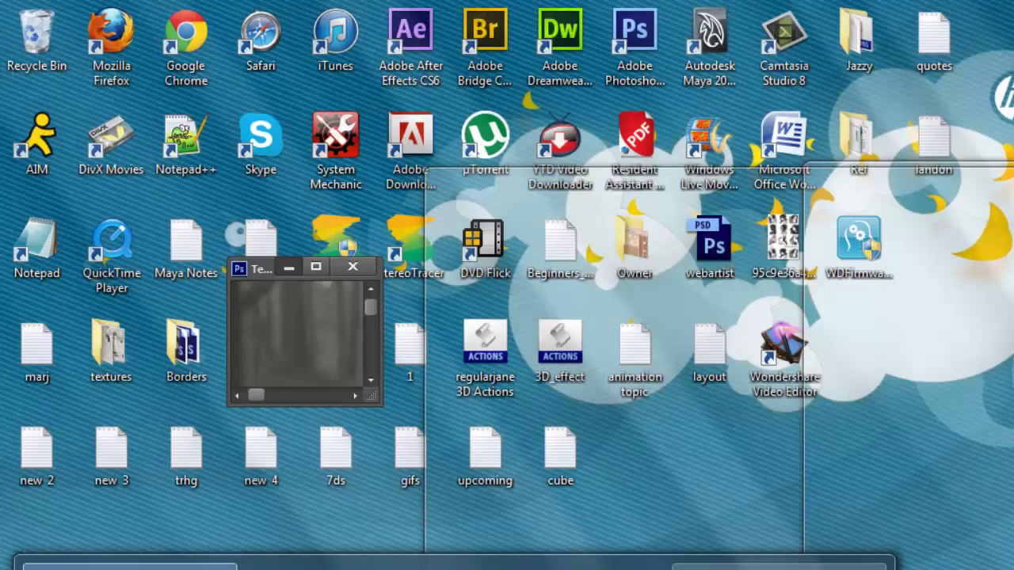
Drag the mkv0941 forest screencap in as Layer 1 beneath the face, closing its source unsaved
click(315, 273)
click(2, 107)
click(259, 365)
drag(312, 321, 581, 419)
click(358, 266)
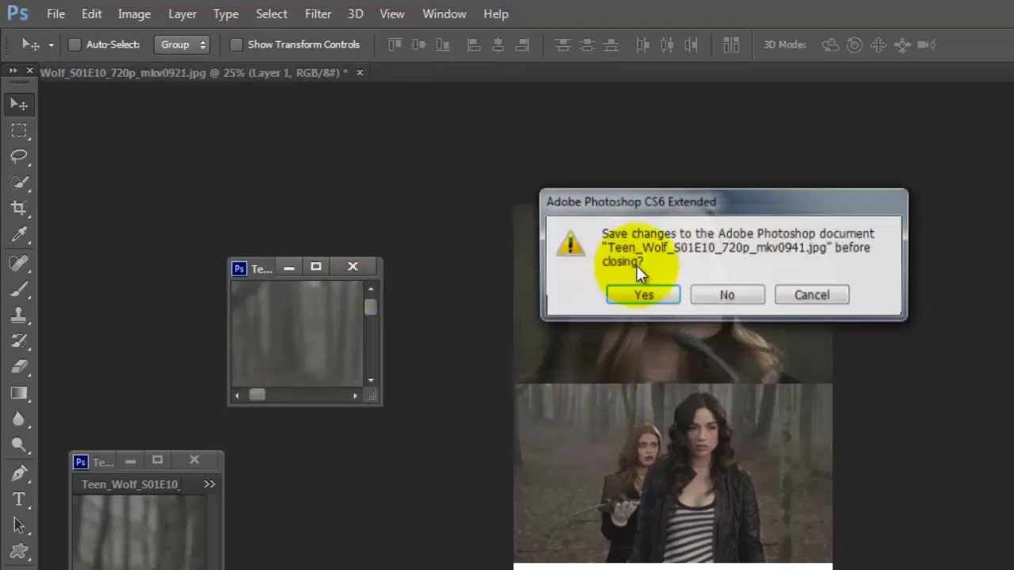
click(722, 291)
click(699, 431)
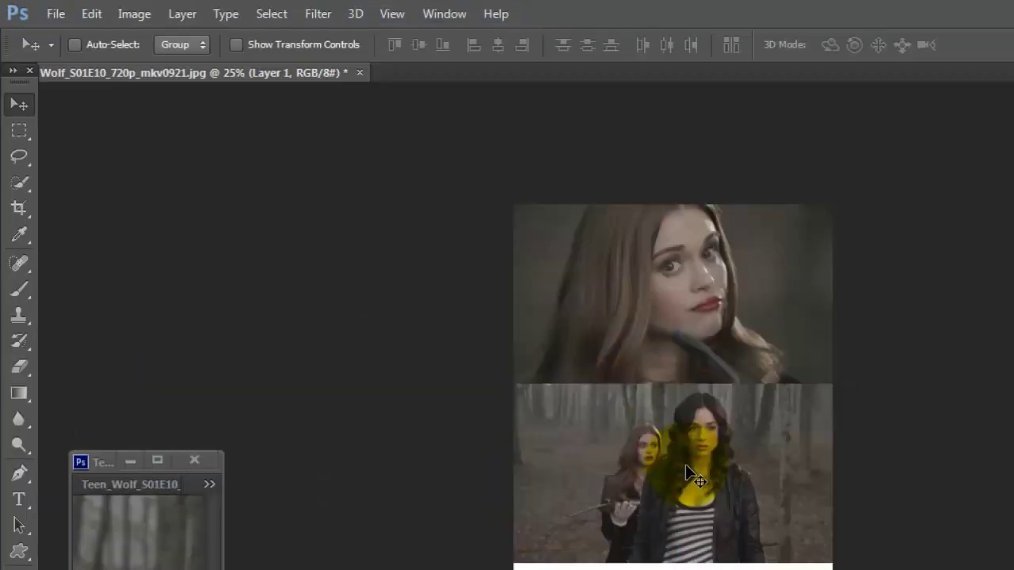
drag(686, 464, 686, 436)
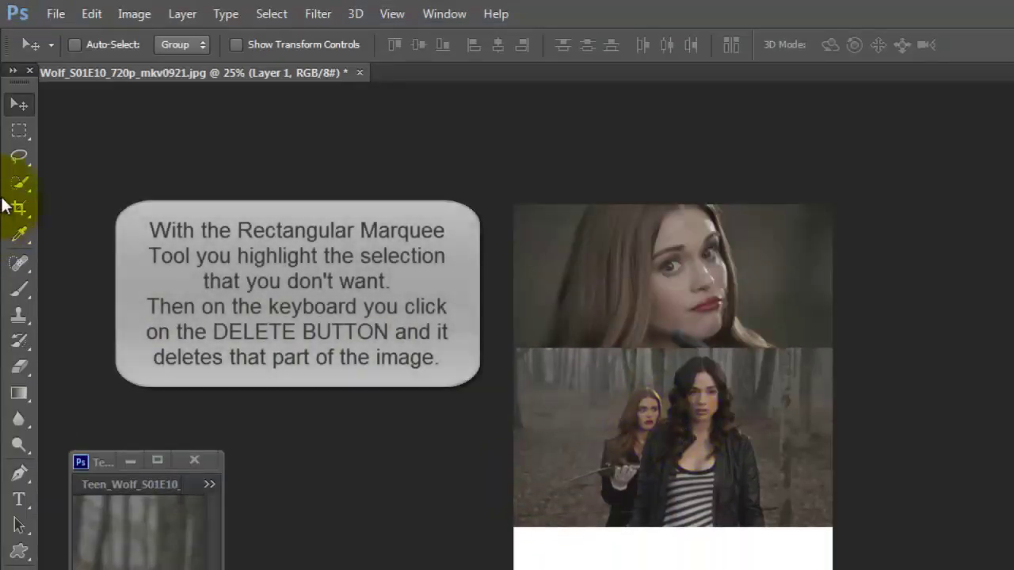
Delete the overlapping top band of the forest layer and move it down to the canvas bottom
click(19, 130)
drag(487, 301, 958, 402)
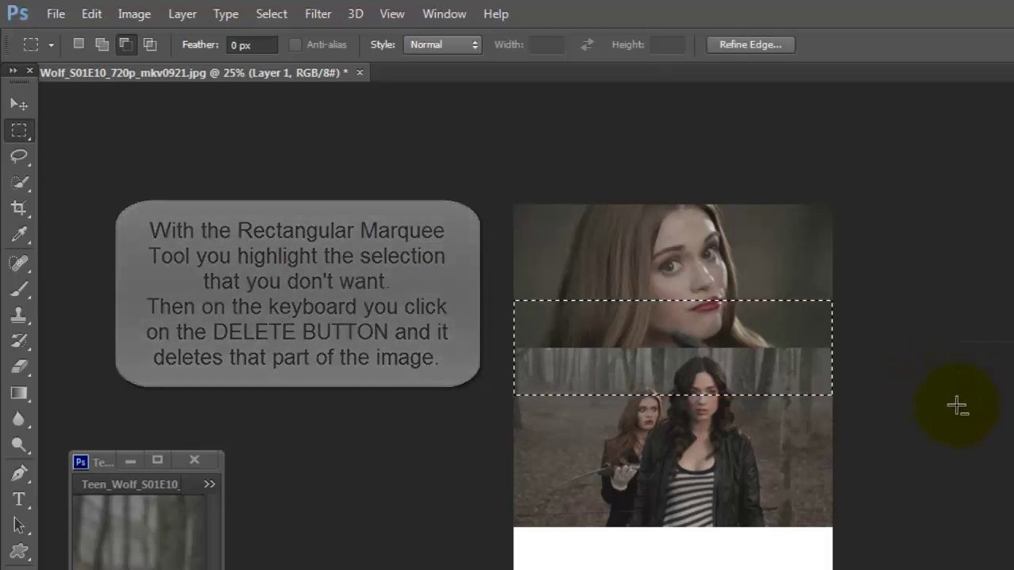
key(Delete)
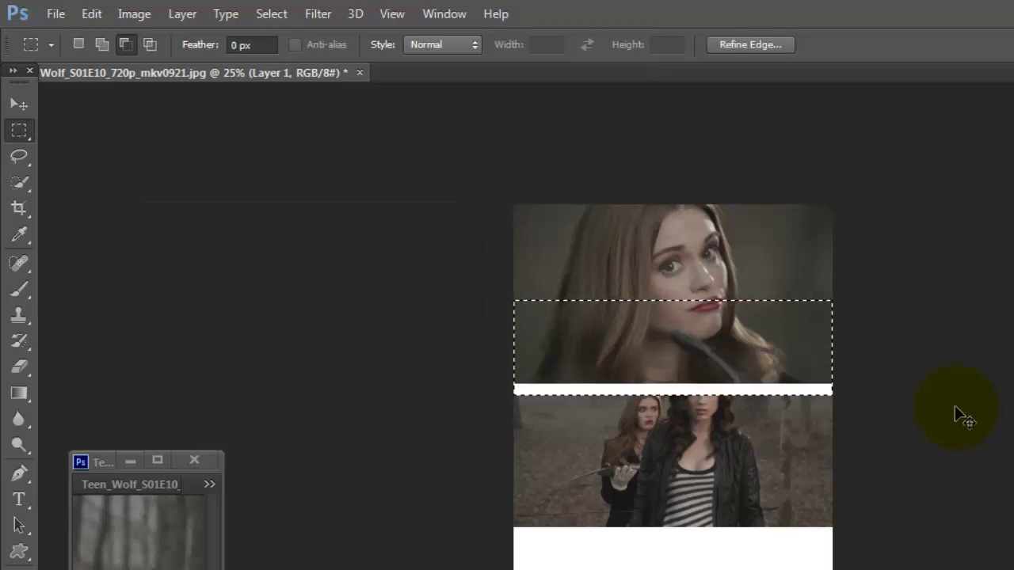
key(ctrl+d)
key(v)
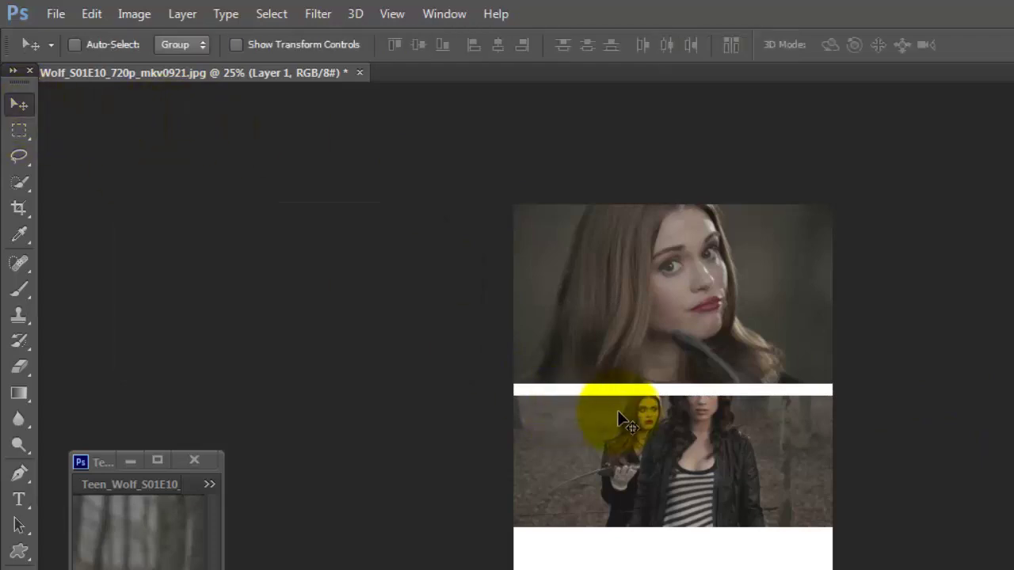
drag(643, 441, 676, 569)
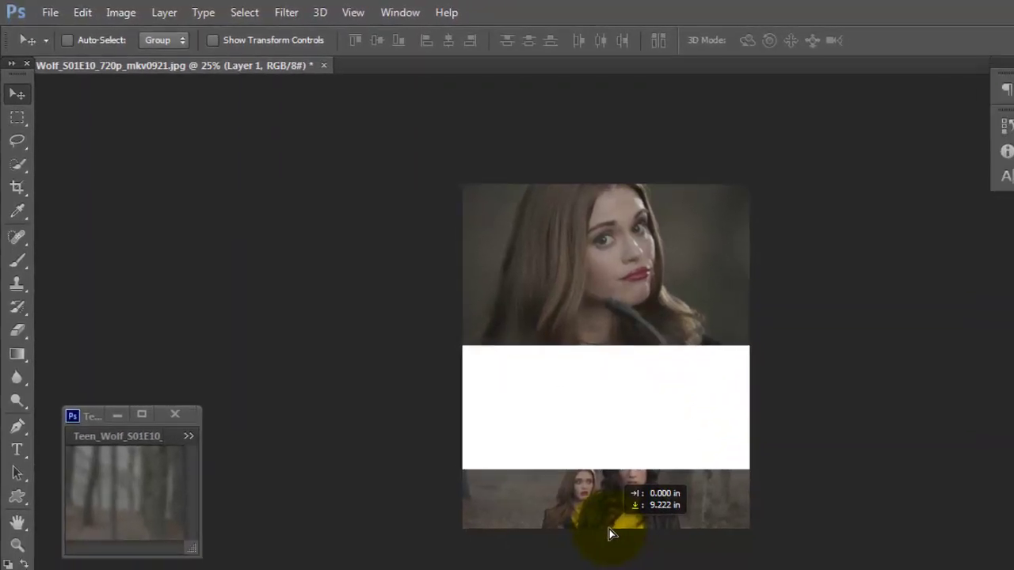
Copy the mkv0895 archery screencap into the collage as Layer 2 and close its source unsaved
drag(609, 529, 606, 519)
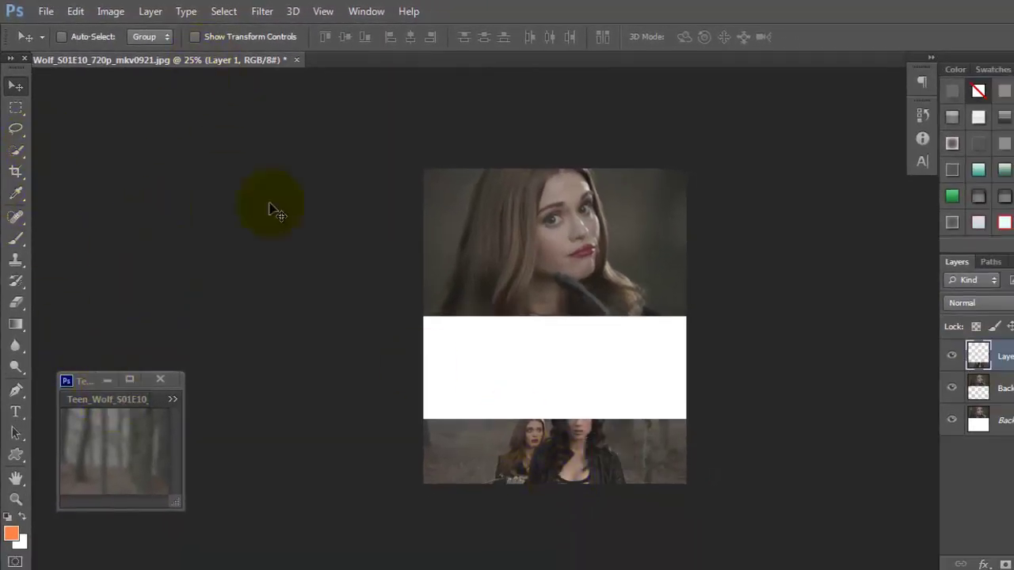
mouse_move(351, 556)
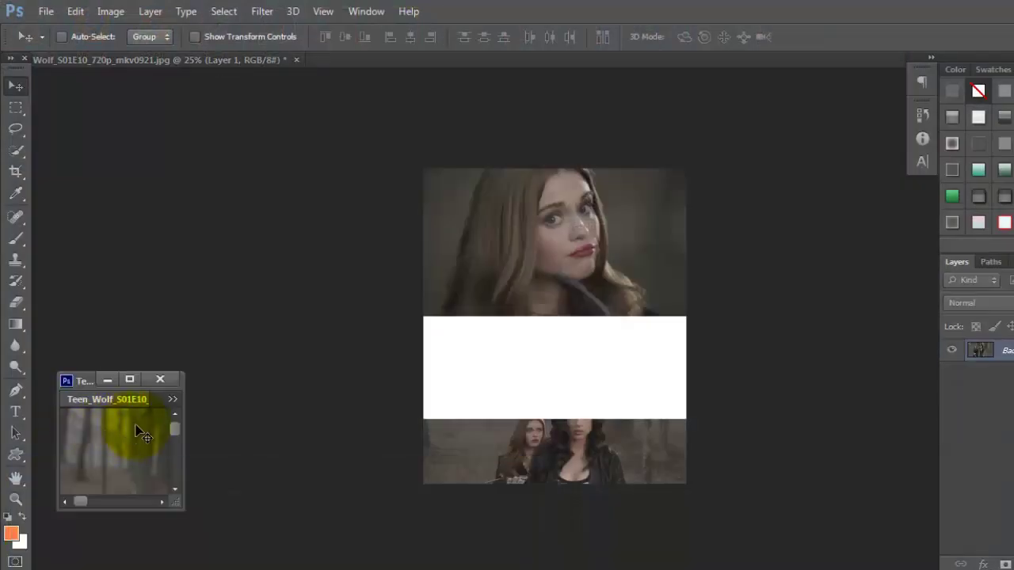
drag(125, 408, 150, 152)
drag(194, 226, 615, 396)
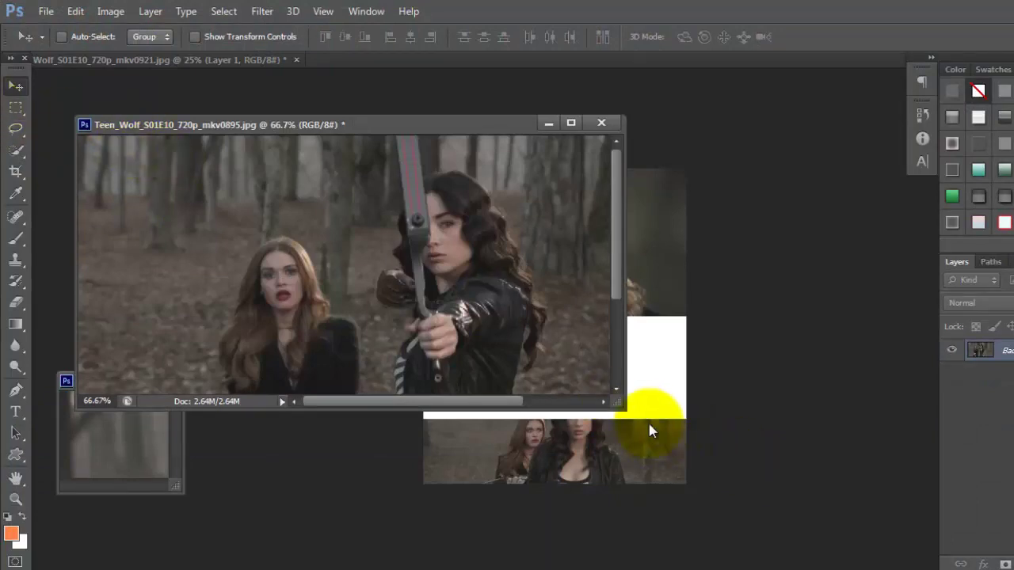
drag(625, 405, 787, 459)
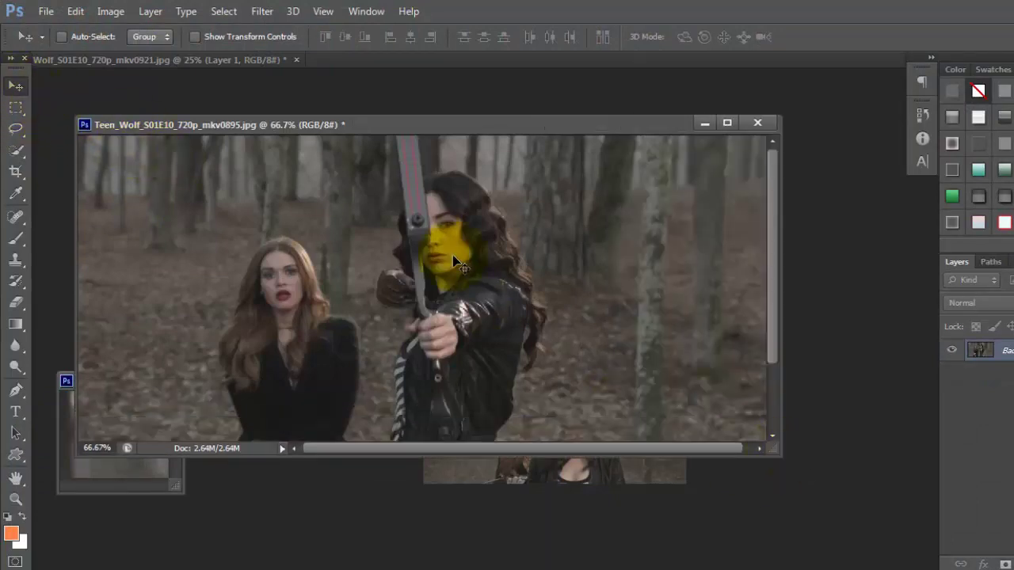
drag(471, 129, 649, 383)
click(817, 373)
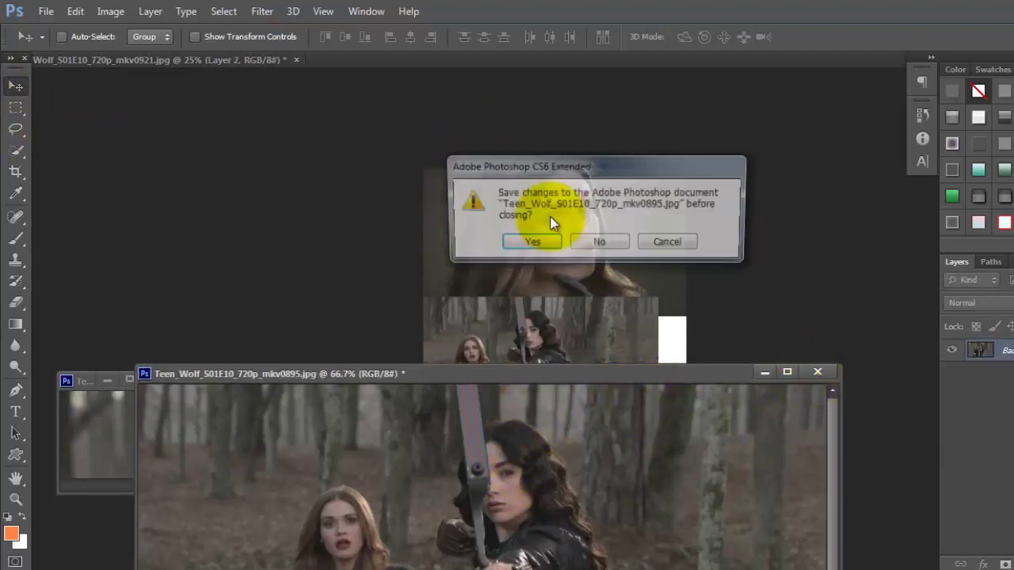
click(596, 242)
Line Layer 2 up across the canvas width and stack it below Layer 1
drag(519, 358, 537, 333)
drag(994, 357, 985, 402)
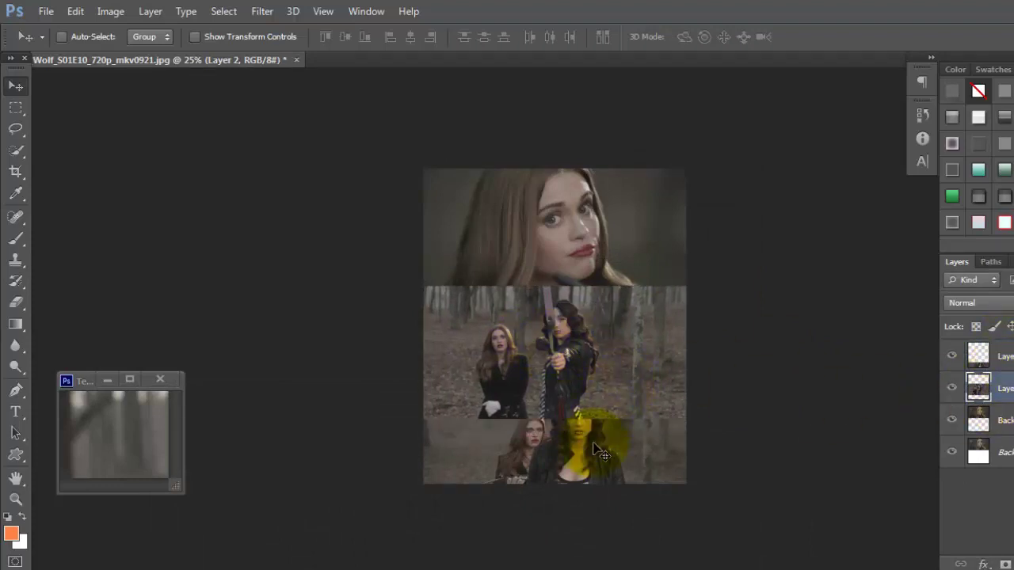
drag(582, 379, 582, 367)
Delete the Layer 2 strip covering the face image's lower edge, then move it up under the face
click(16, 107)
drag(414, 230, 776, 281)
key(Delete)
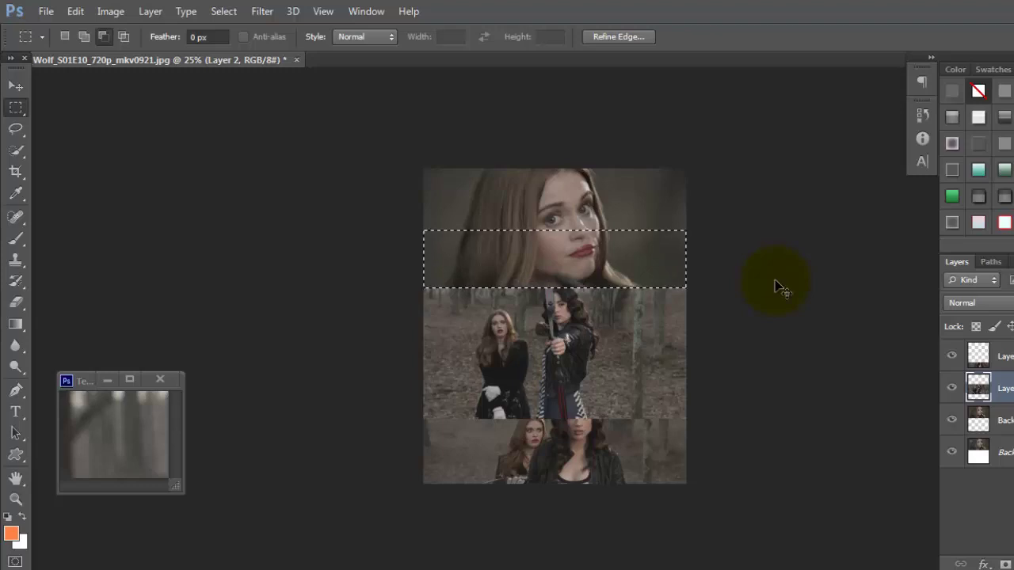
key(ctrl+d)
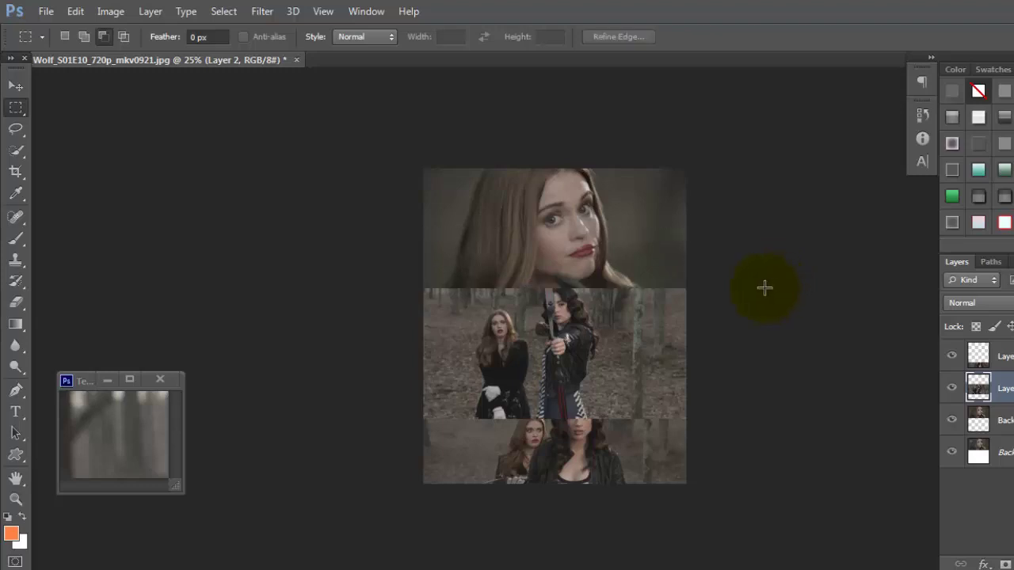
click(16, 86)
mouse_move(499, 329)
mouse_down()
mouse_move(507, 324)
mouse_move(506, 333)
mouse_up()
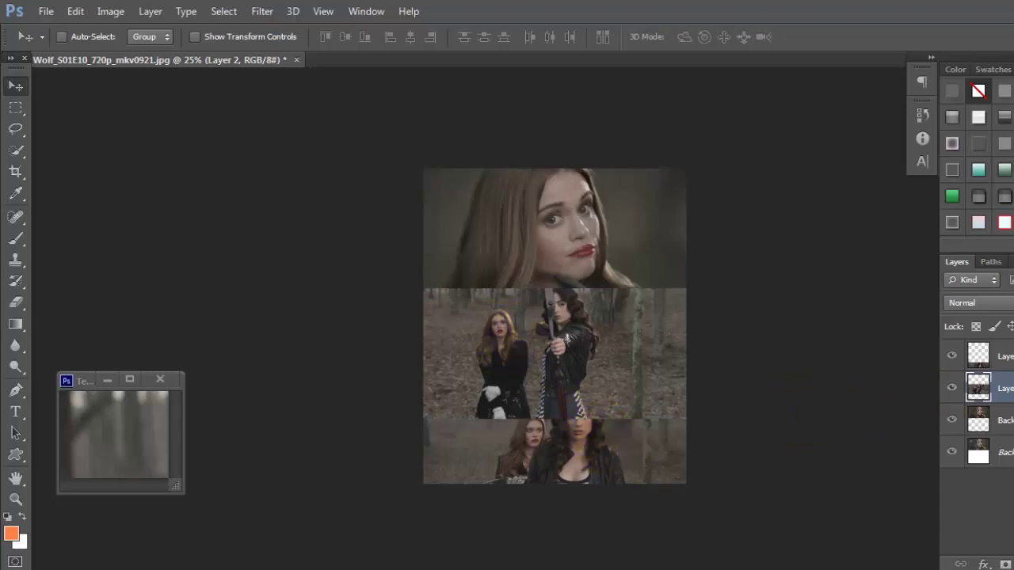
Move the bottom forest strip up about 55 px
ctrl+click(479, 411)
drag(511, 469, 511, 420)
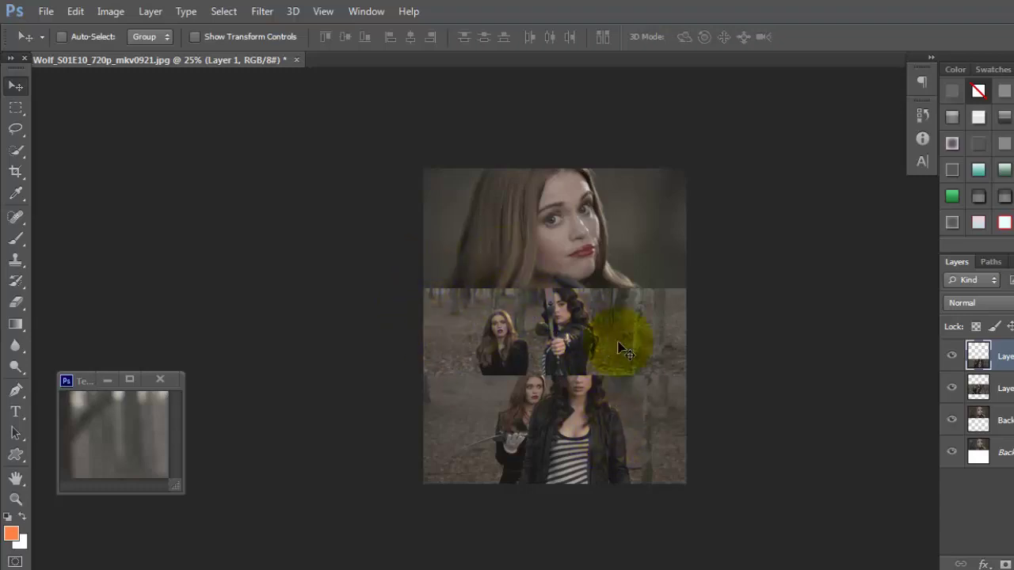
right_click(1004, 357)
key(Escape)
Duplicate Layer 2 and shift the copy to the right
click(1005, 388)
right_click(1005, 388)
click(764, 132)
key(Return)
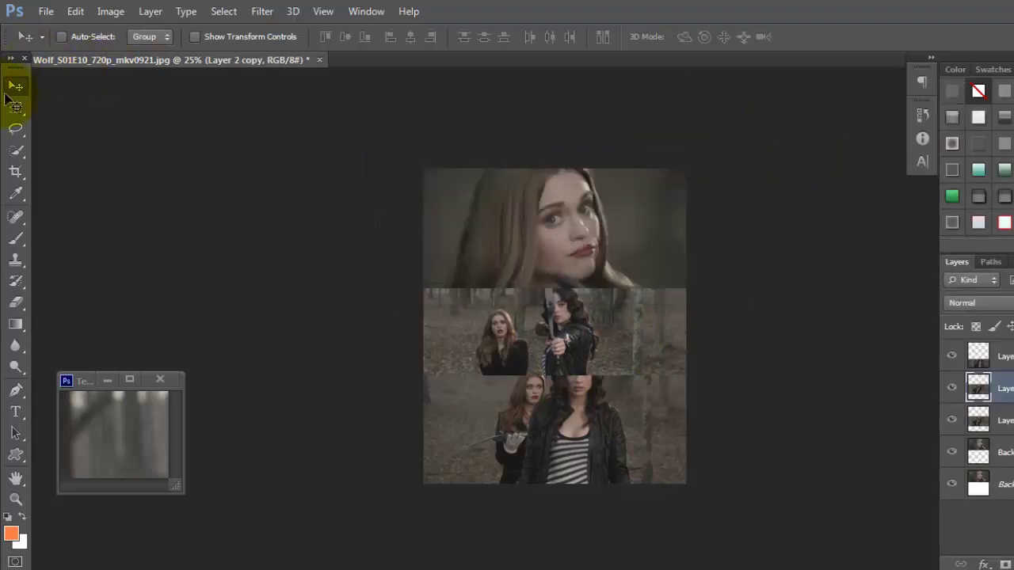
drag(545, 331, 602, 332)
click(560, 405)
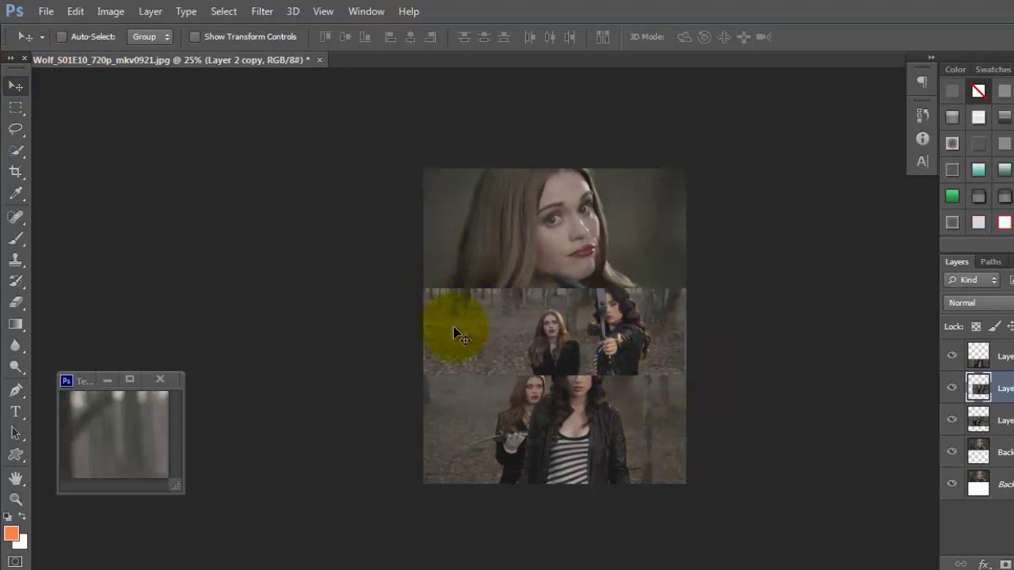
mouse_move(456, 329)
mouse_down()
mouse_move(469, 252)
mouse_move(437, 331)
mouse_move(103, 332)
mouse_up()
Soften the middle strip's top-left and left edges with a low-opacity Eraser
click(16, 302)
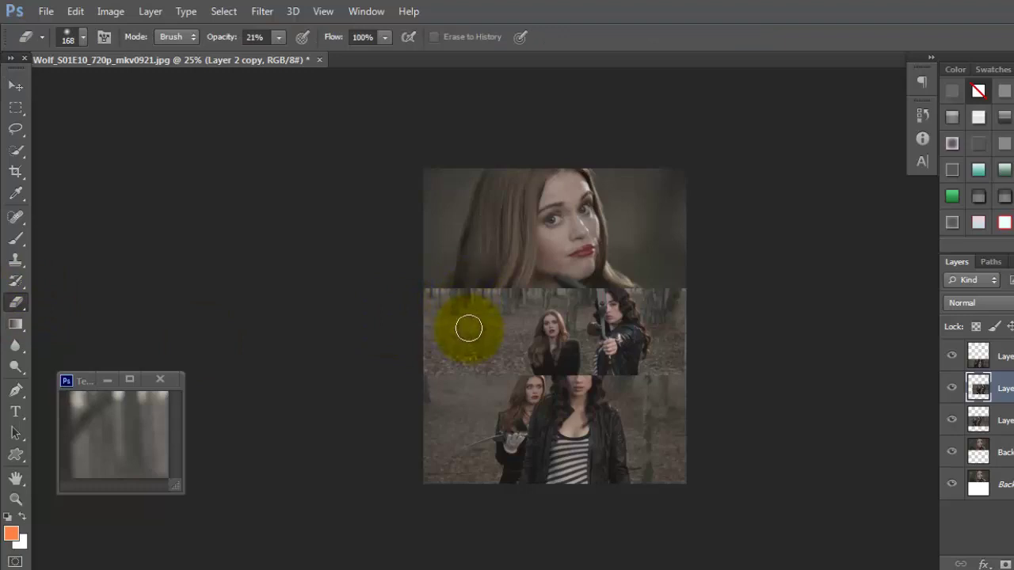
mouse_move(468, 328)
mouse_down()
mouse_move(467, 361)
mouse_move(463, 284)
mouse_move(465, 339)
mouse_move(464, 299)
mouse_move(454, 300)
mouse_move(216, 52)
mouse_up()
drag(279, 37, 288, 57)
drag(464, 280, 458, 368)
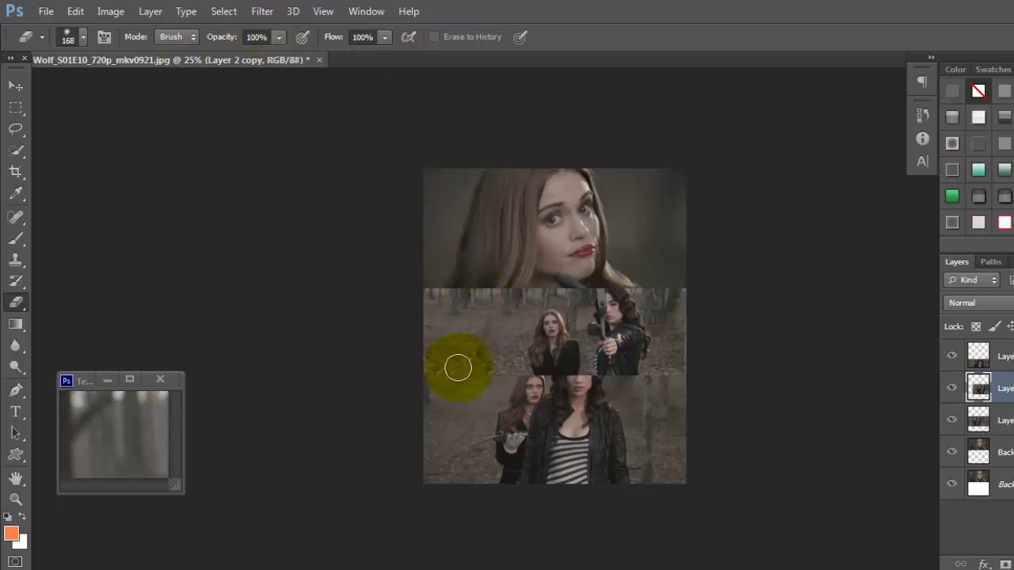
Nudge the middle strip slightly left and raise the bottom strip about 14 px
click(16, 85)
drag(509, 326, 501, 328)
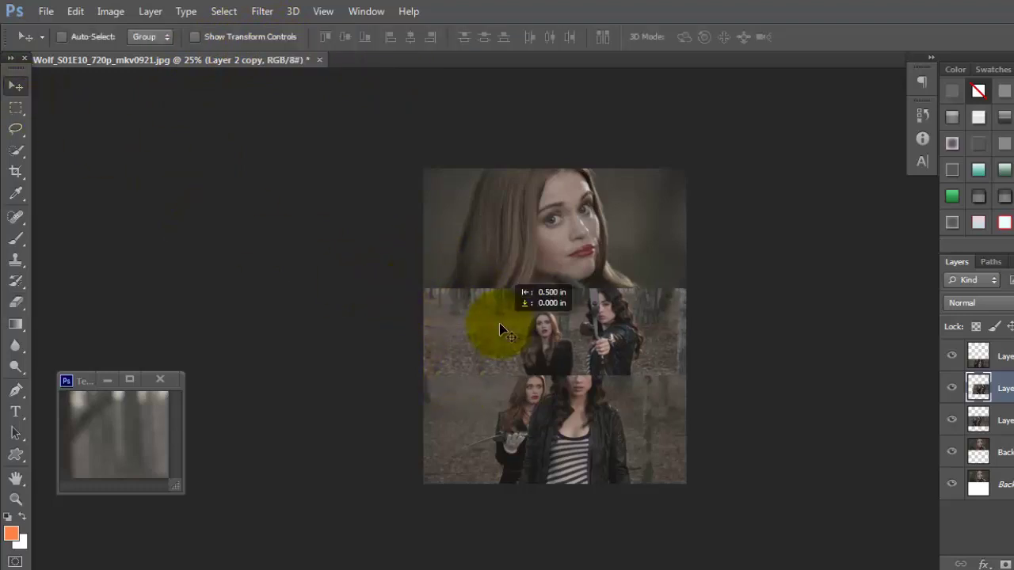
click(530, 383)
click(649, 427)
click(986, 356)
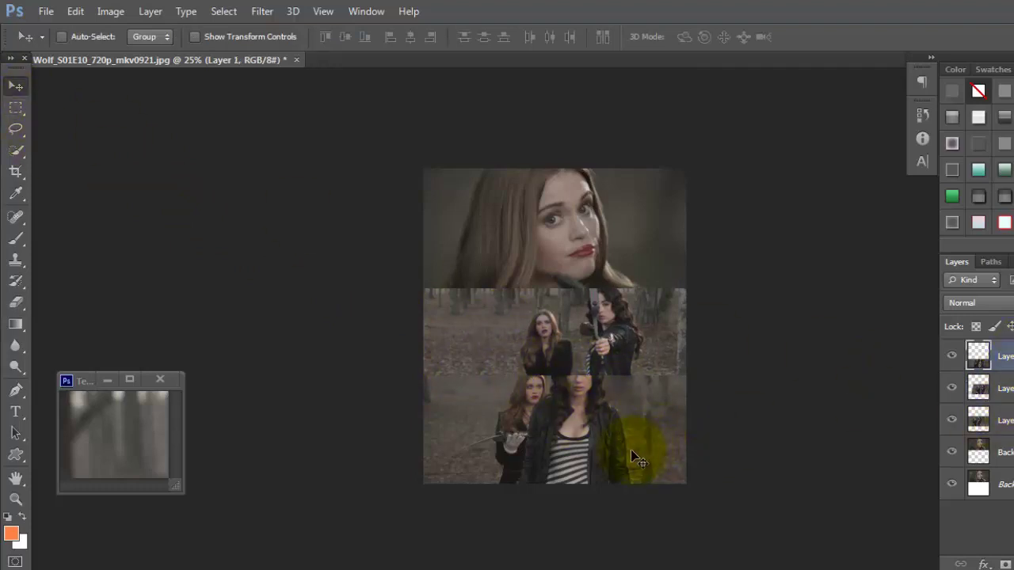
drag(629, 452, 628, 442)
Crop the collage's bottom white band so the image is square
click(15, 171)
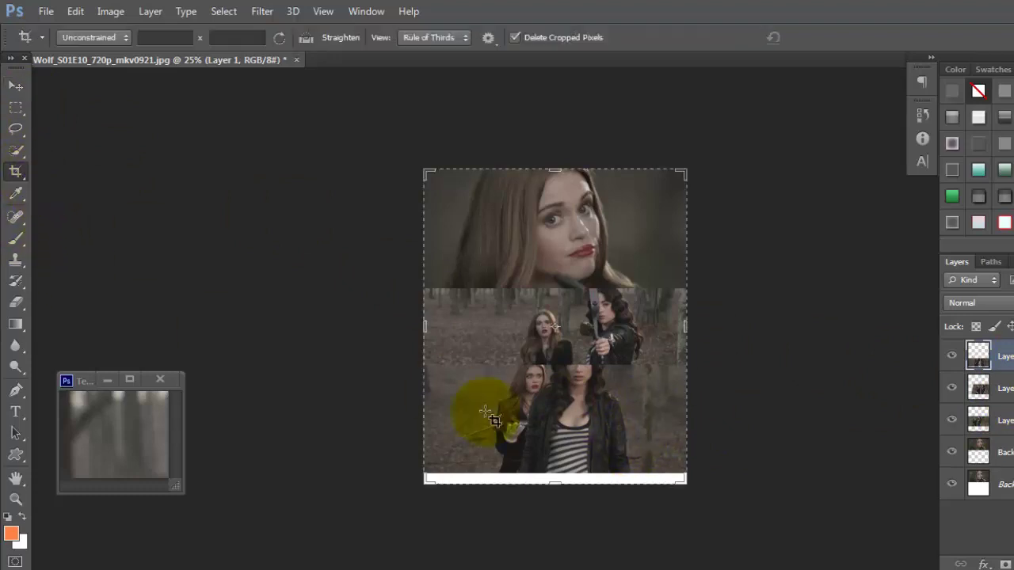
drag(562, 482, 577, 467)
key(Return)
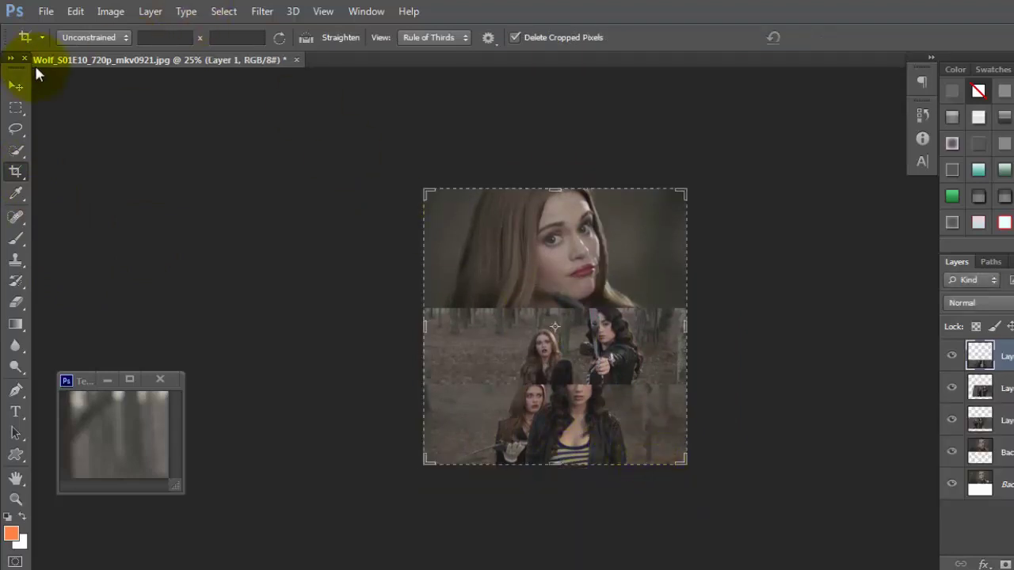
Bring the Teen_Wolf mkv0923 screencap window forward and enlarge it
click(130, 410)
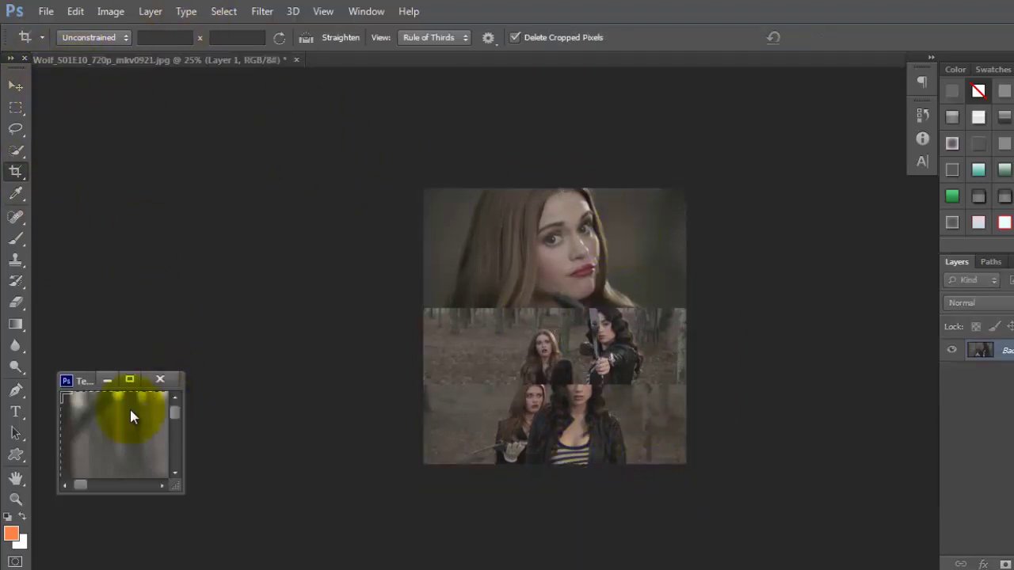
drag(105, 387, 95, 173)
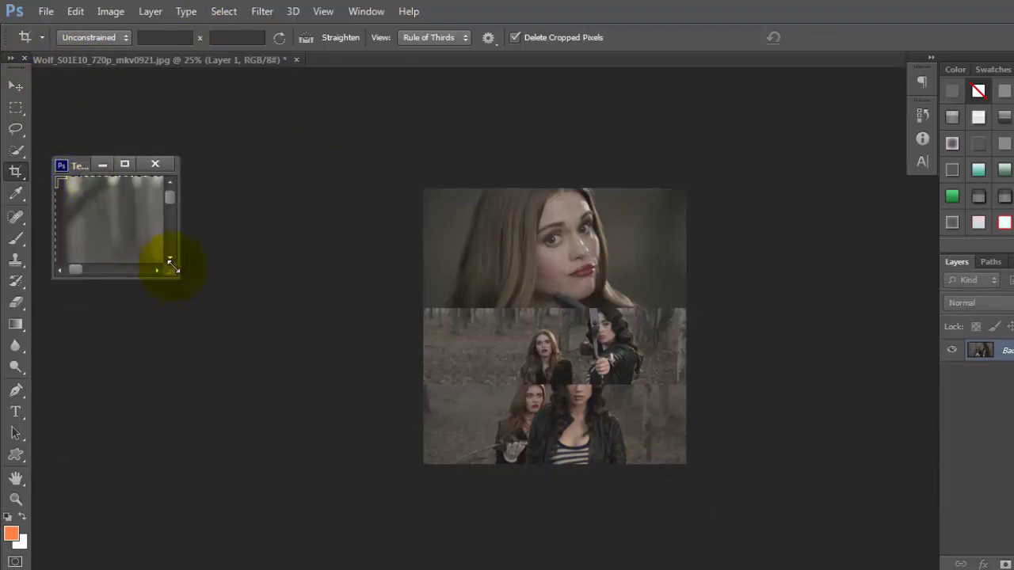
drag(171, 270, 869, 558)
Draw an elliptical marquee circle around both girls in mkv0923, then shift it upward
click(15, 106)
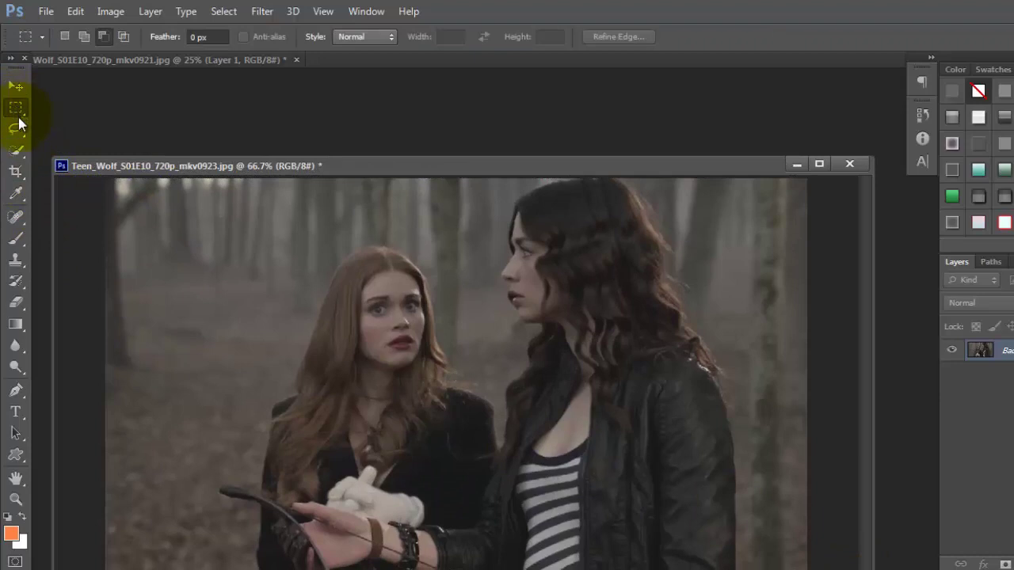
click(16, 129)
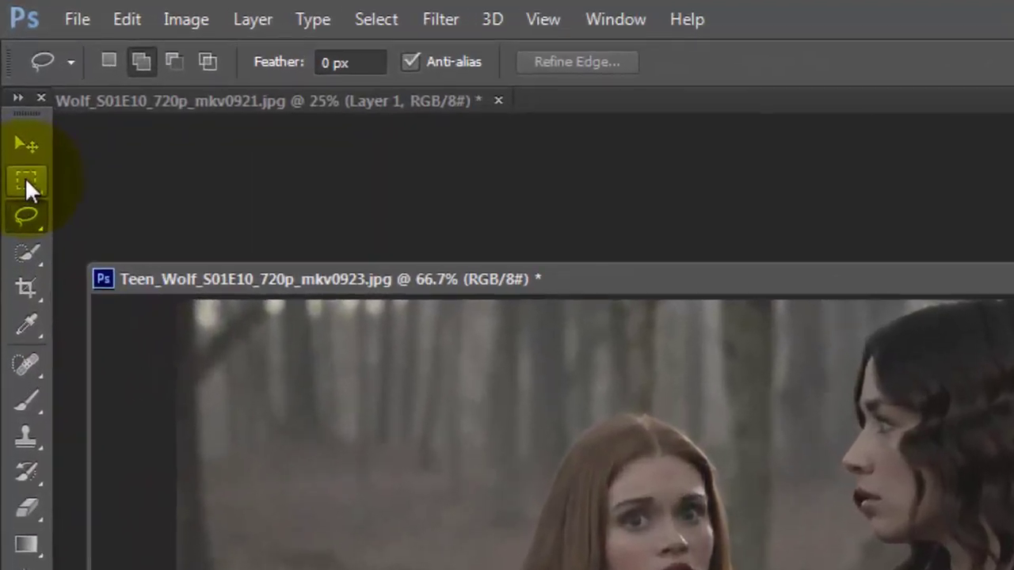
click(26, 181)
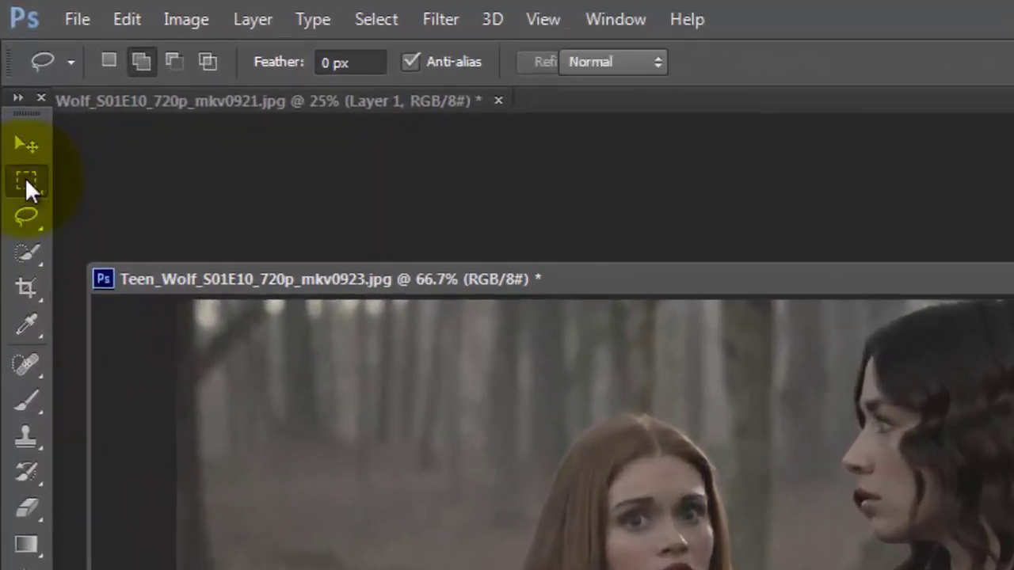
right_click(26, 181)
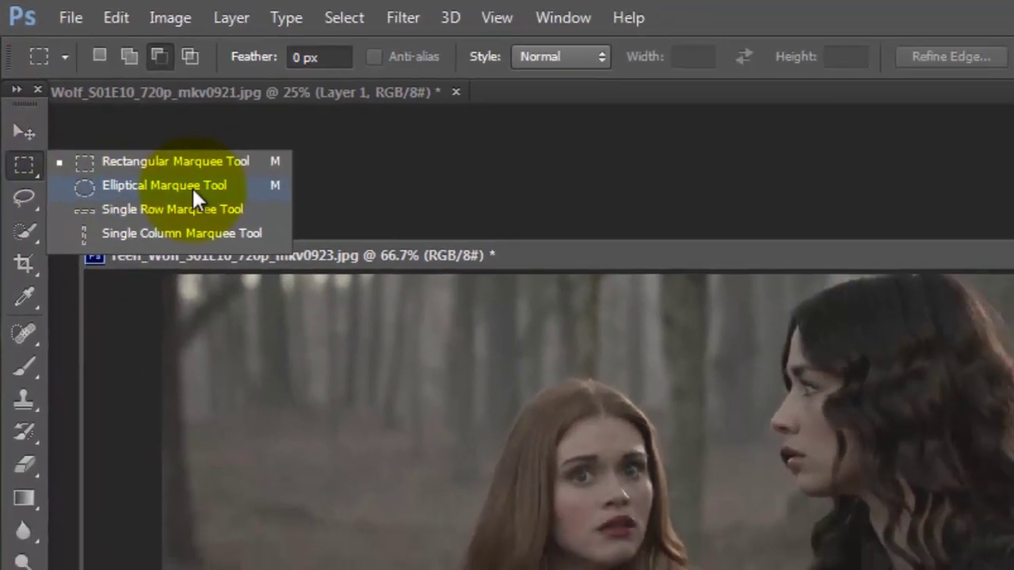
click(194, 188)
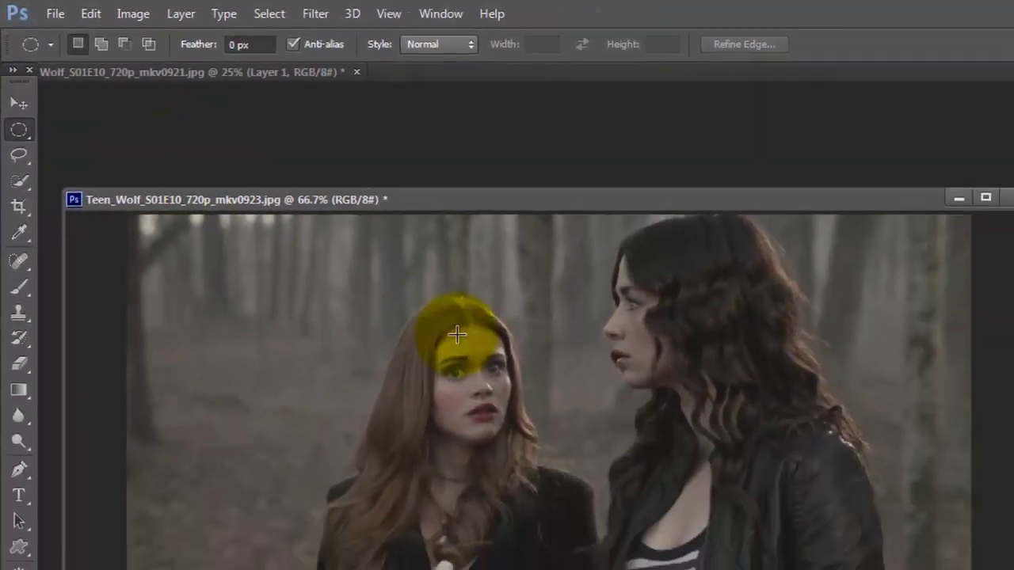
drag(476, 309, 919, 569)
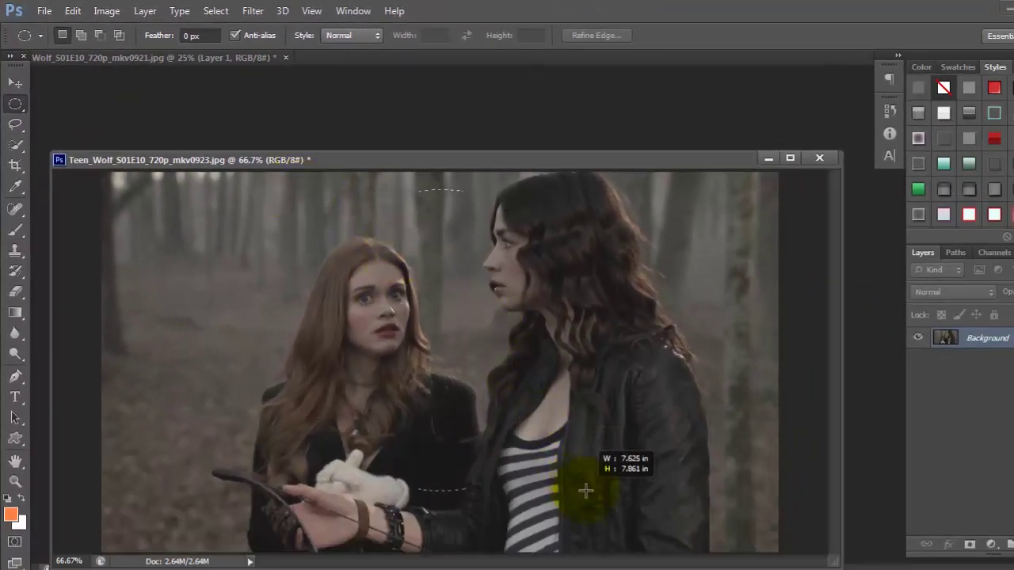
drag(587, 493, 610, 488)
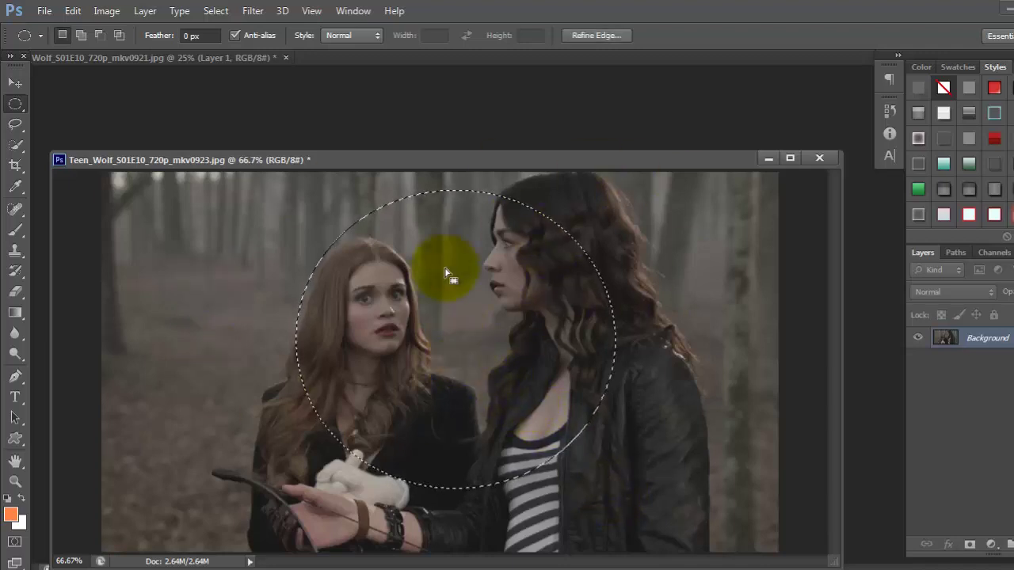
drag(466, 346, 448, 324)
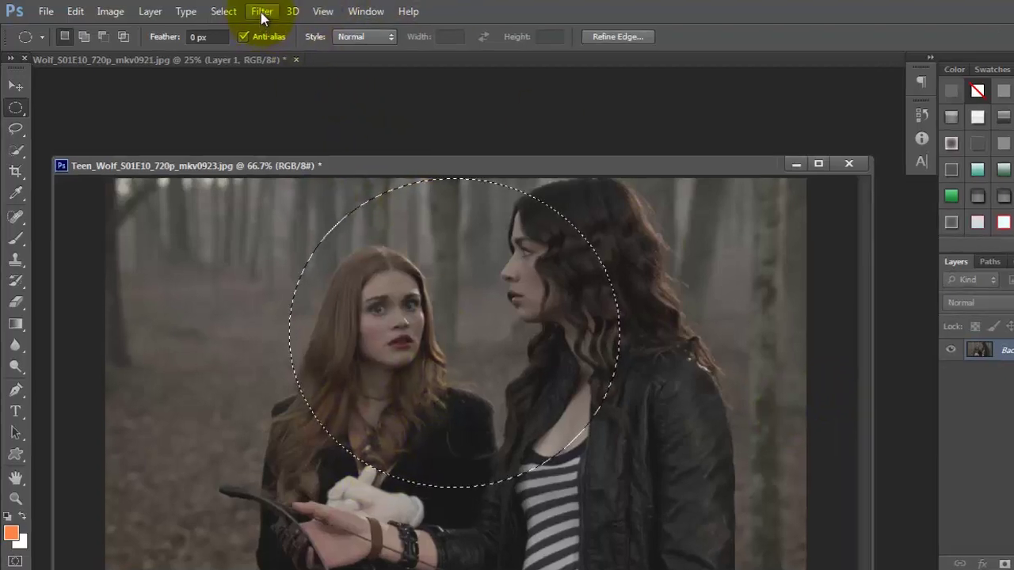
Use Transform Selection to shrink and narrow the circle slightly, shift it about 18 px right, and commit
click(253, 10)
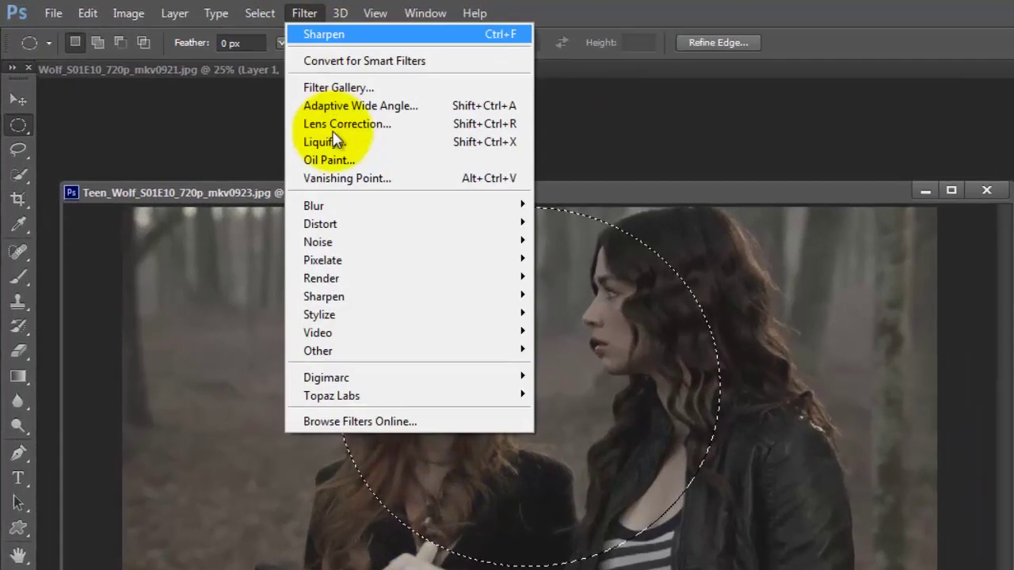
mouse_move(262, 14)
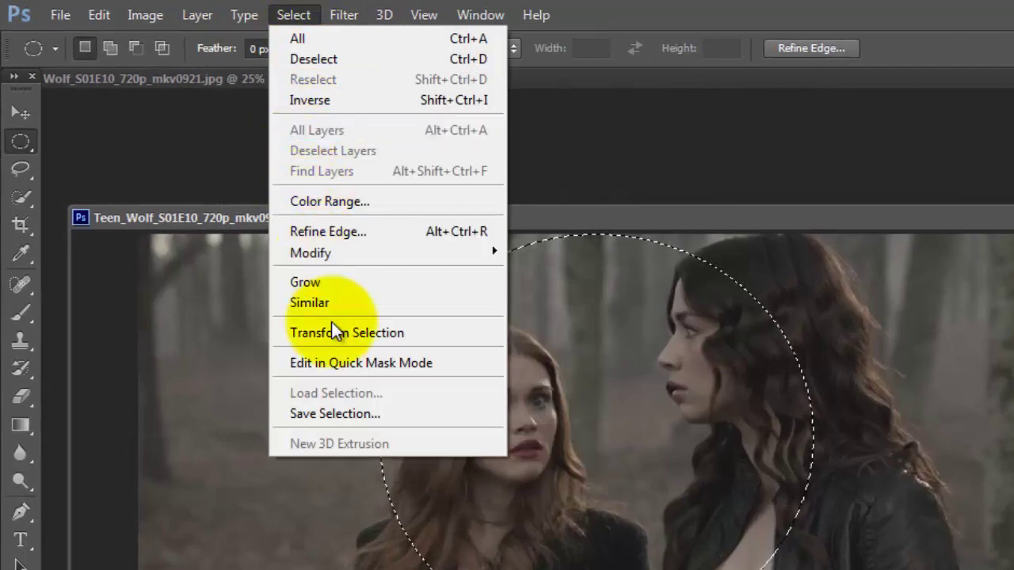
click(337, 337)
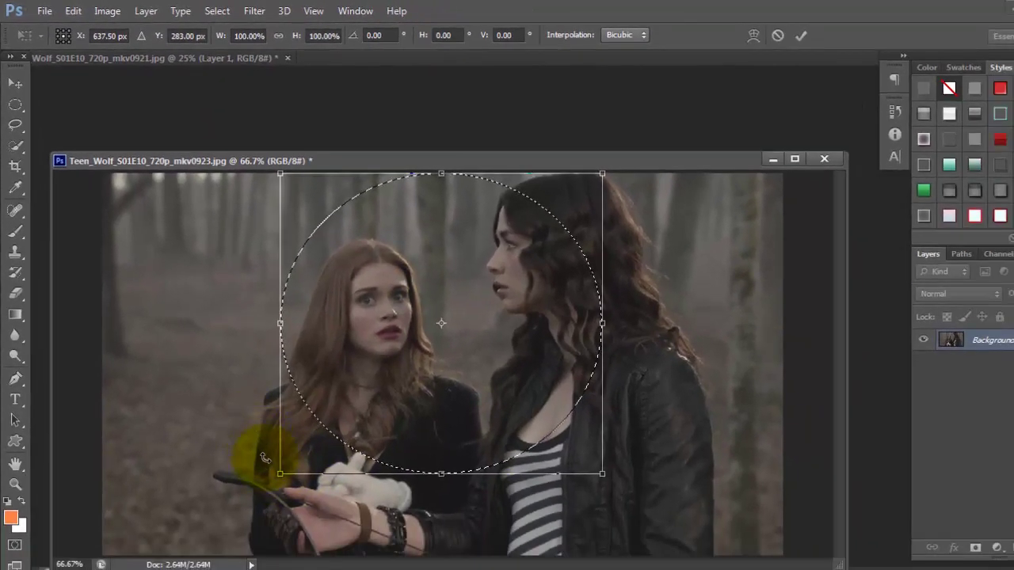
drag(280, 474, 288, 469)
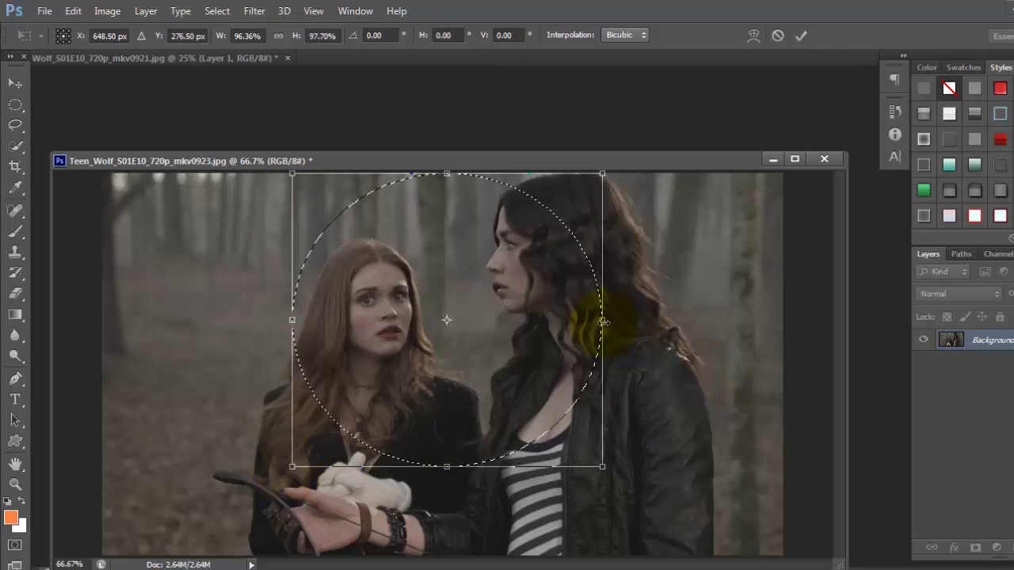
mouse_move(602, 320)
mouse_down()
mouse_move(594, 305)
mouse_move(594, 317)
mouse_up()
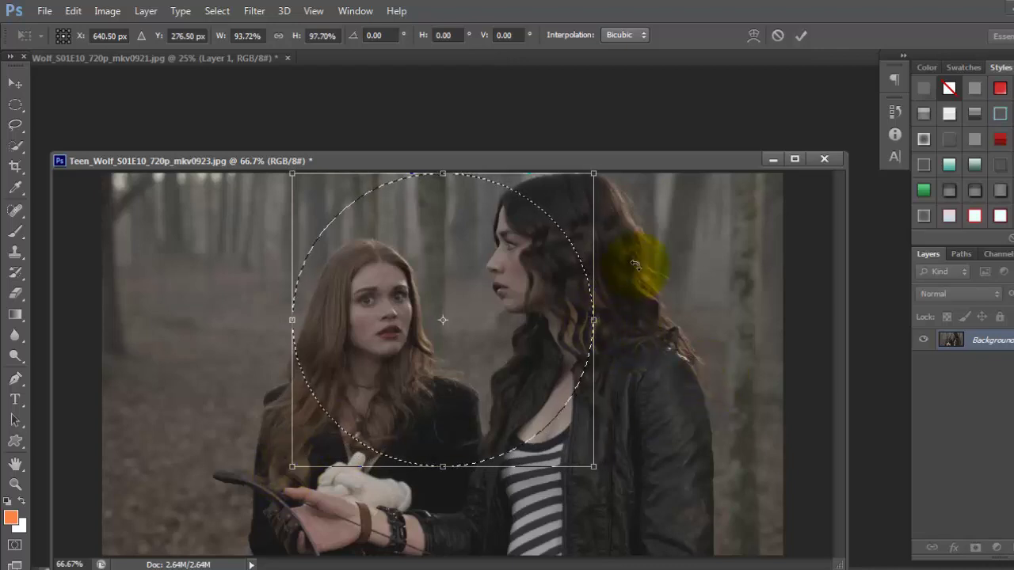
drag(524, 303, 538, 304)
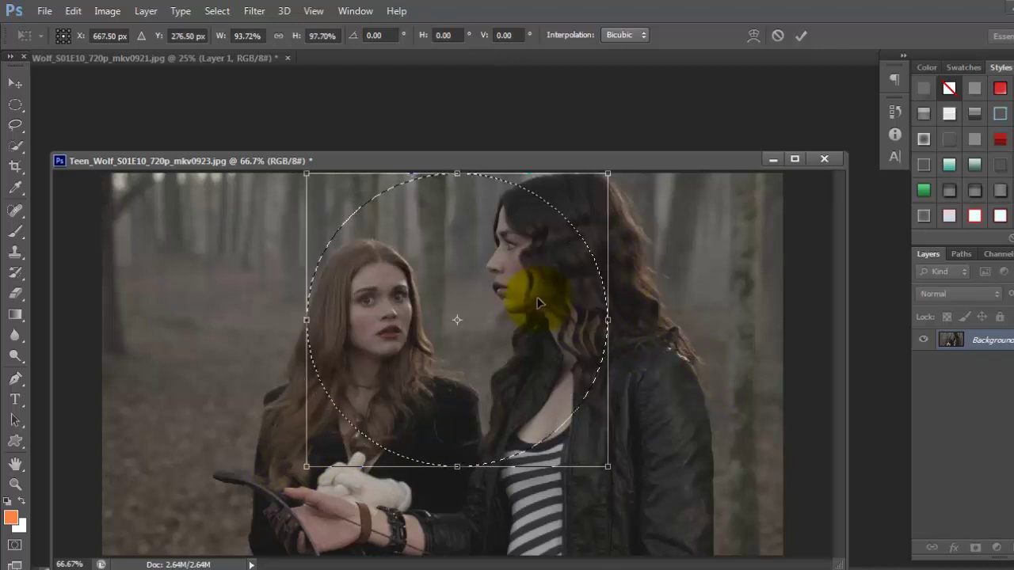
click(804, 33)
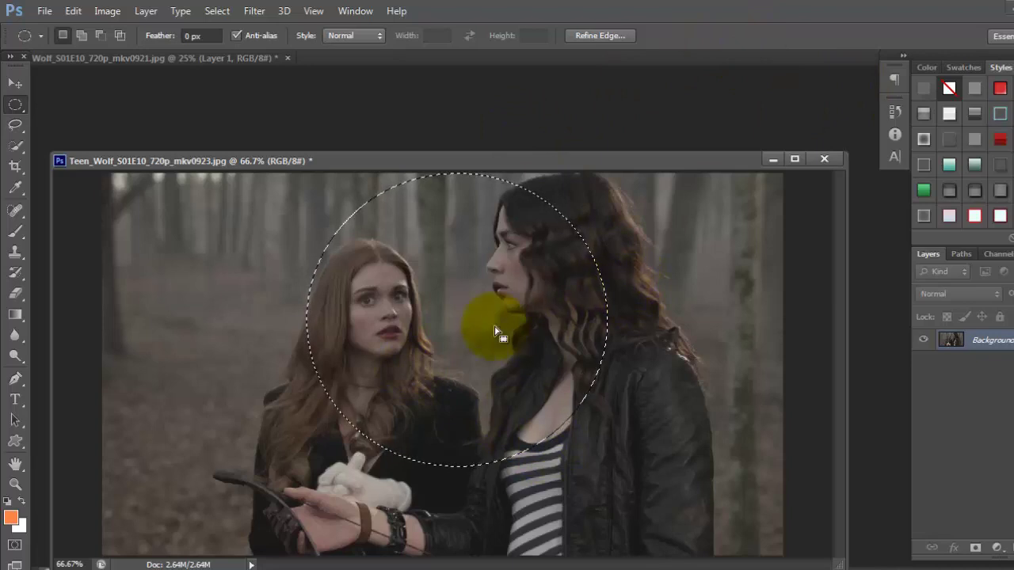
right_click(375, 238)
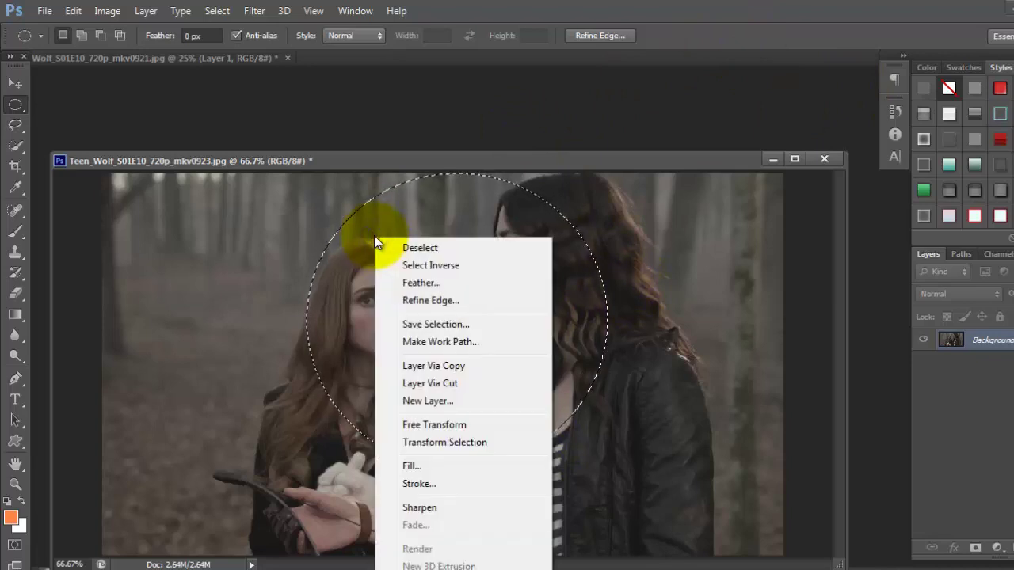
Cut the girls' circle onto its own layer, drag it into the collage, and close mkv0923 unsaved
click(439, 384)
click(15, 83)
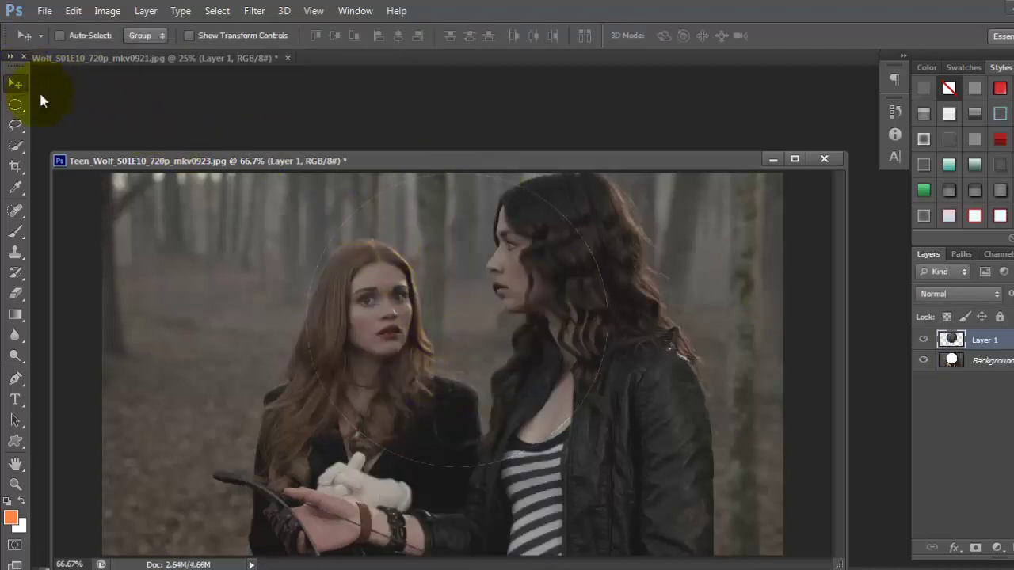
drag(463, 347, 895, 273)
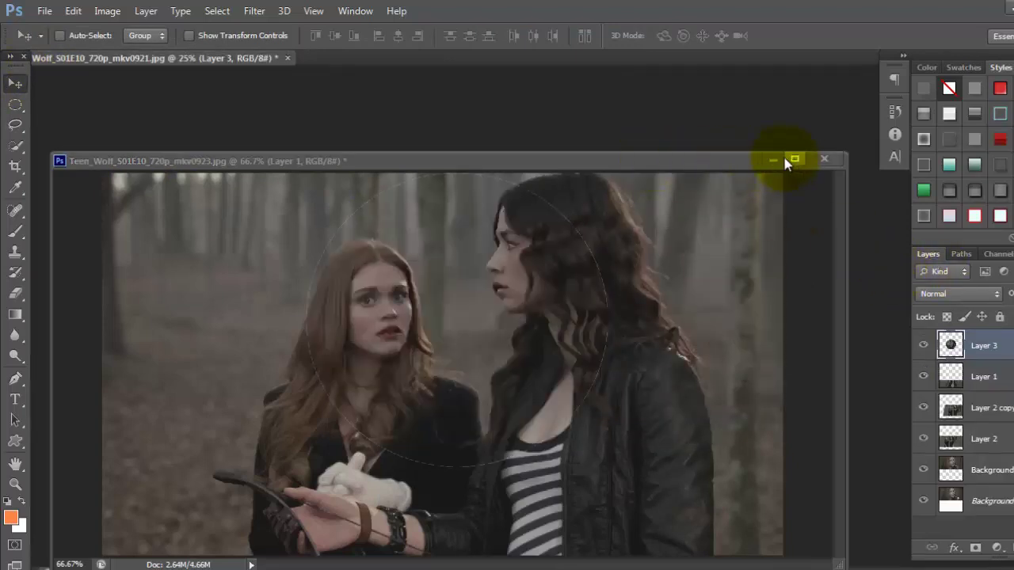
drag(790, 159, 781, 254)
drag(730, 408, 679, 220)
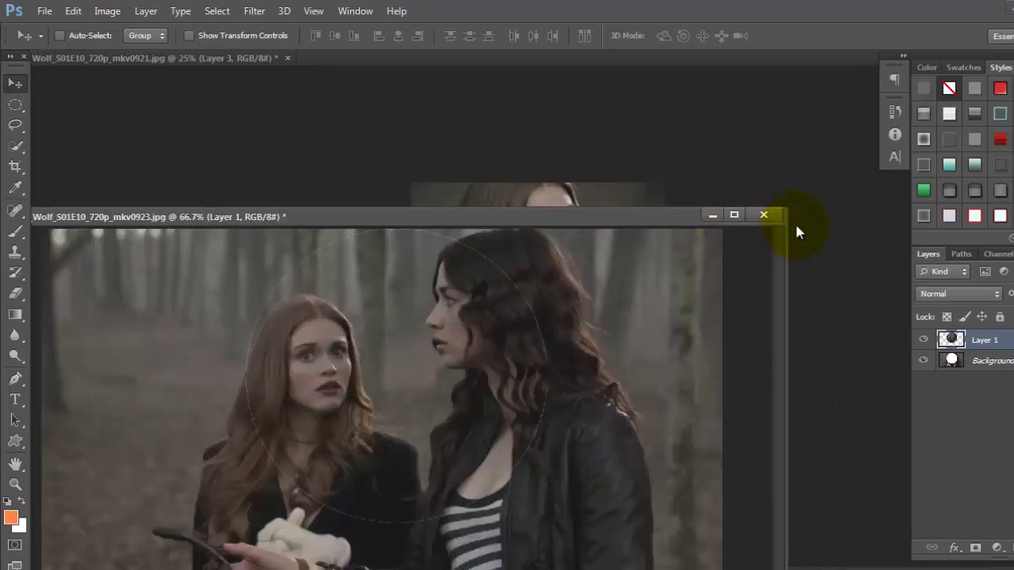
click(764, 215)
click(581, 236)
Scale circle Layer 3 to about 81% and place it up-left over the middle strip
drag(594, 333, 492, 317)
click(15, 484)
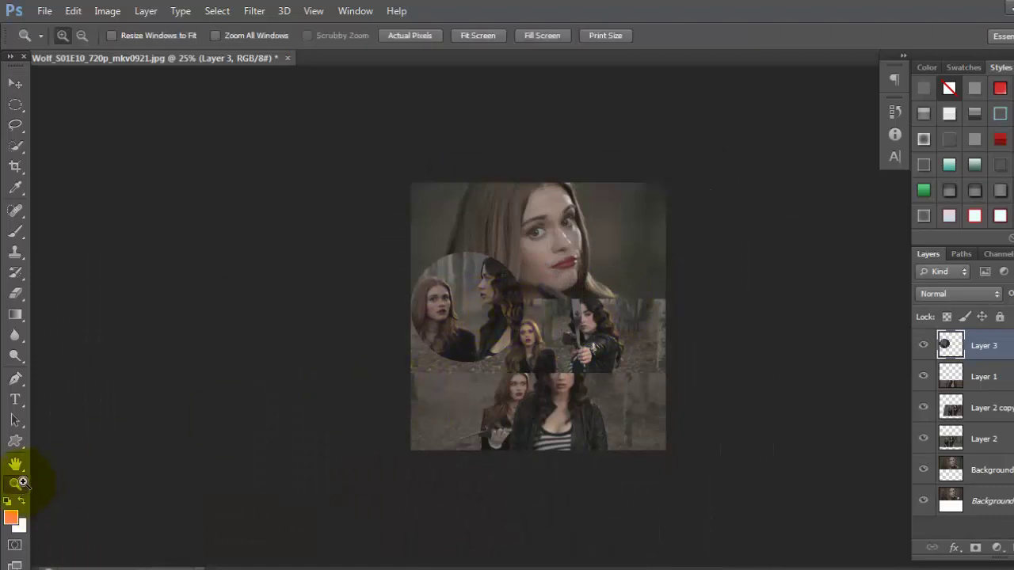
click(543, 293)
click(544, 317)
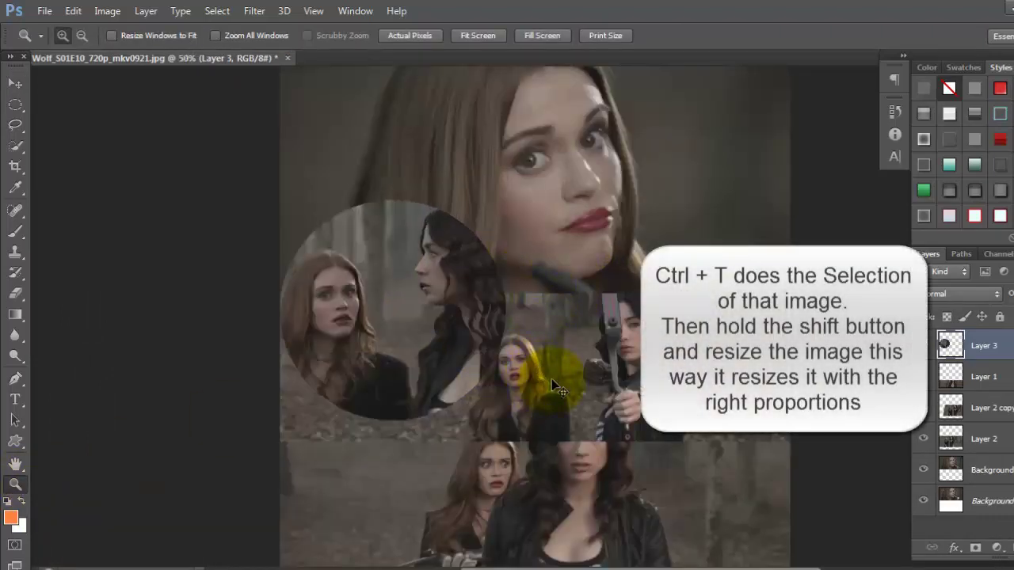
key(ctrl+t)
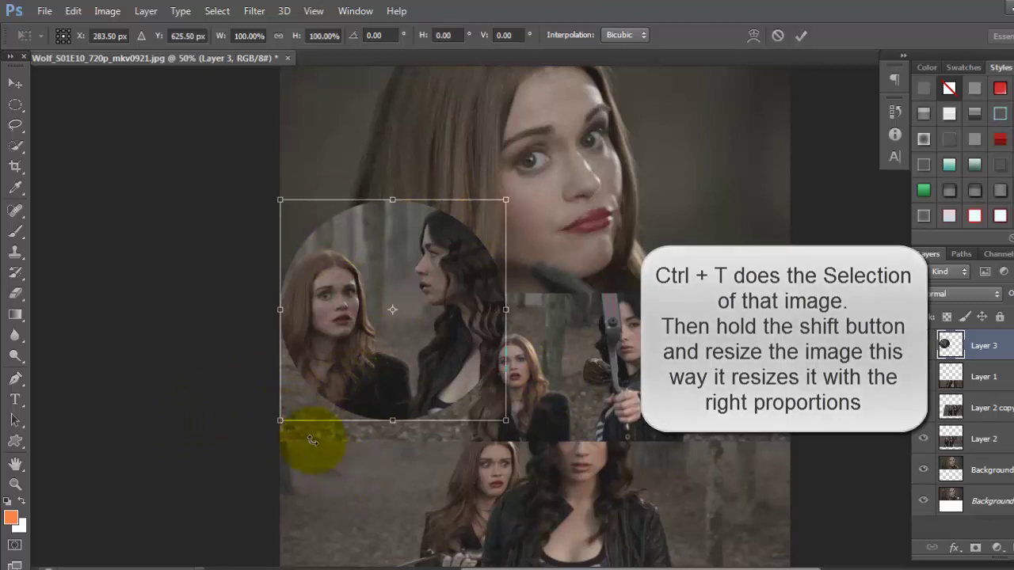
drag(281, 421, 310, 390)
drag(440, 343, 424, 366)
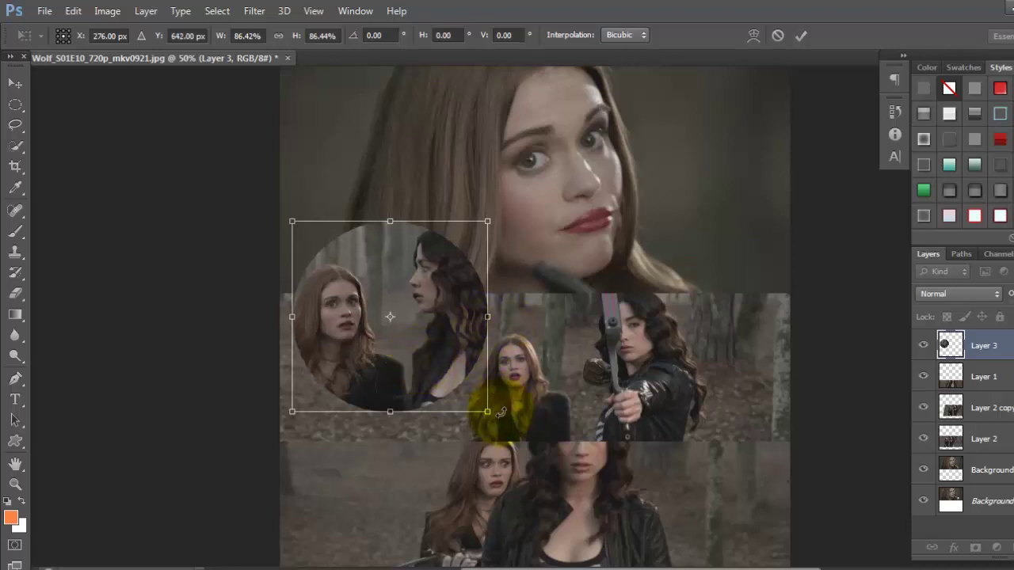
drag(488, 412, 473, 400)
drag(414, 350, 423, 333)
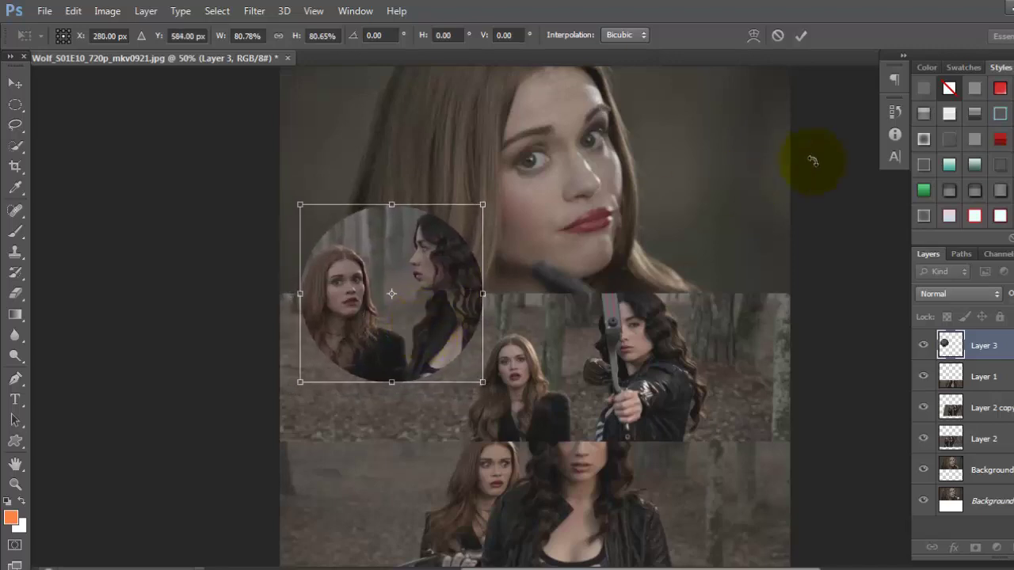
Put the 0881 forest screencap at the collage top as Layer 4, beneath circle Layer 3
click(802, 36)
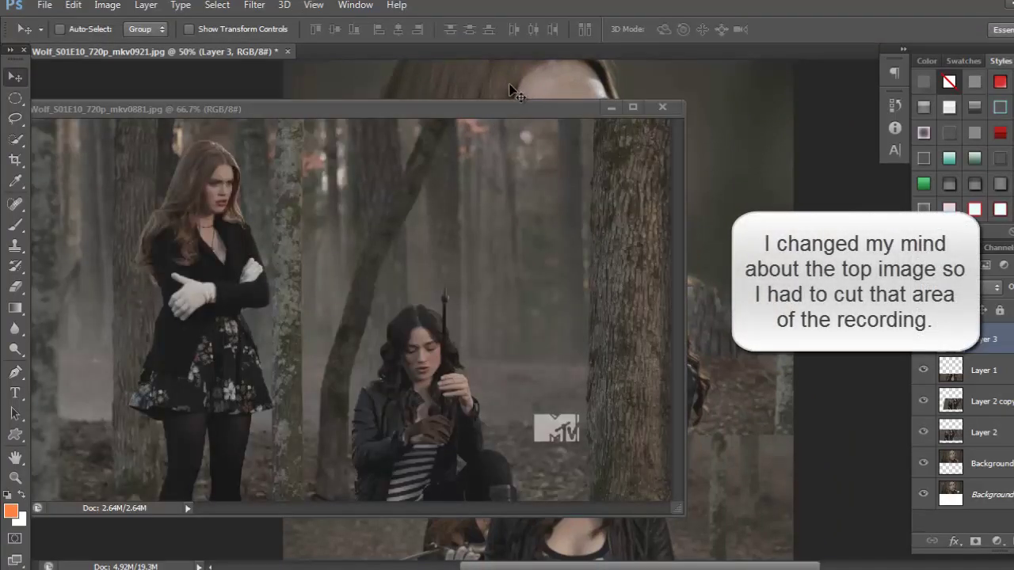
key(ctrl+minus)
drag(249, 212, 729, 184)
click(613, 109)
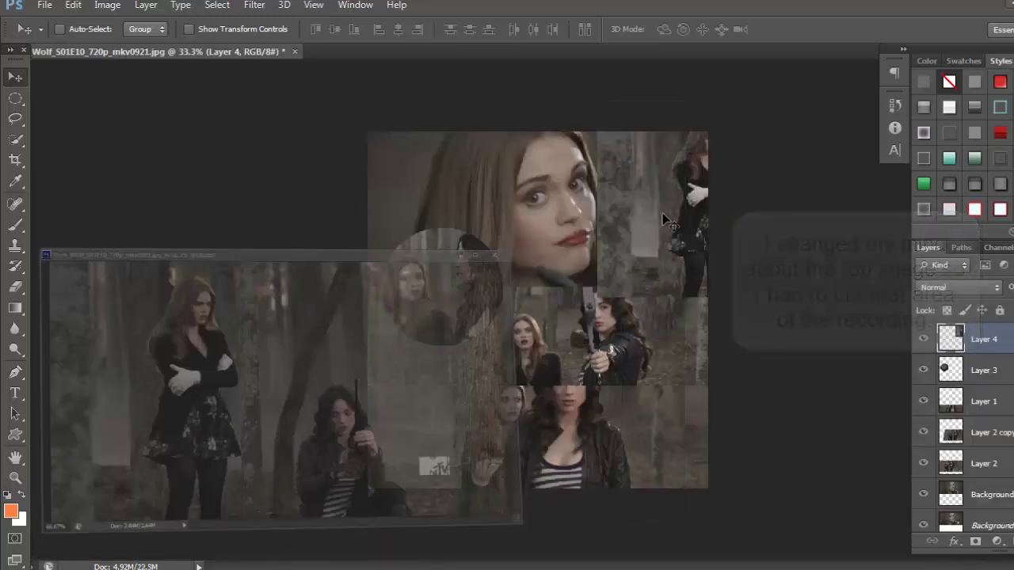
drag(693, 238, 571, 252)
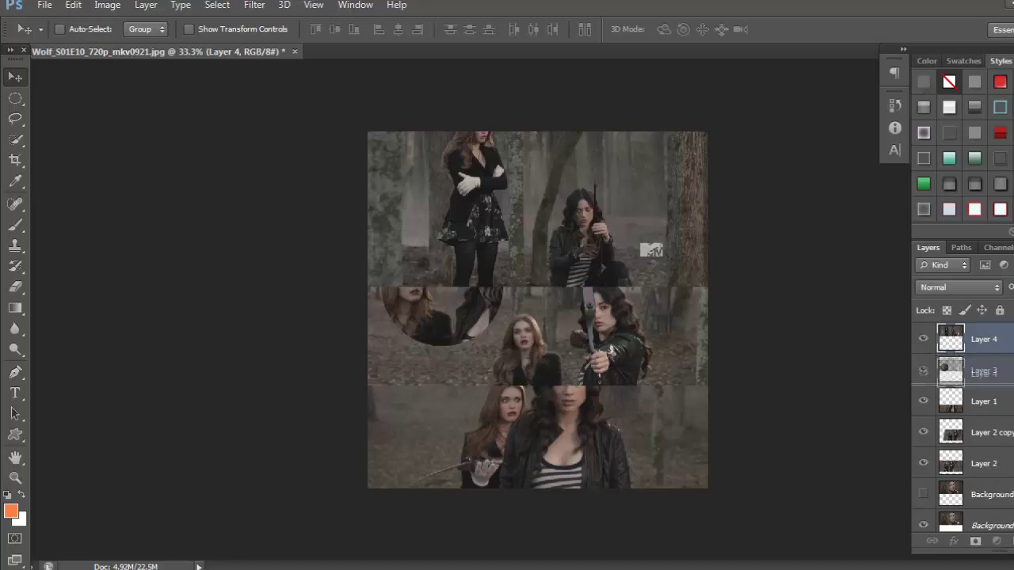
key(ctrl+bracketleft)
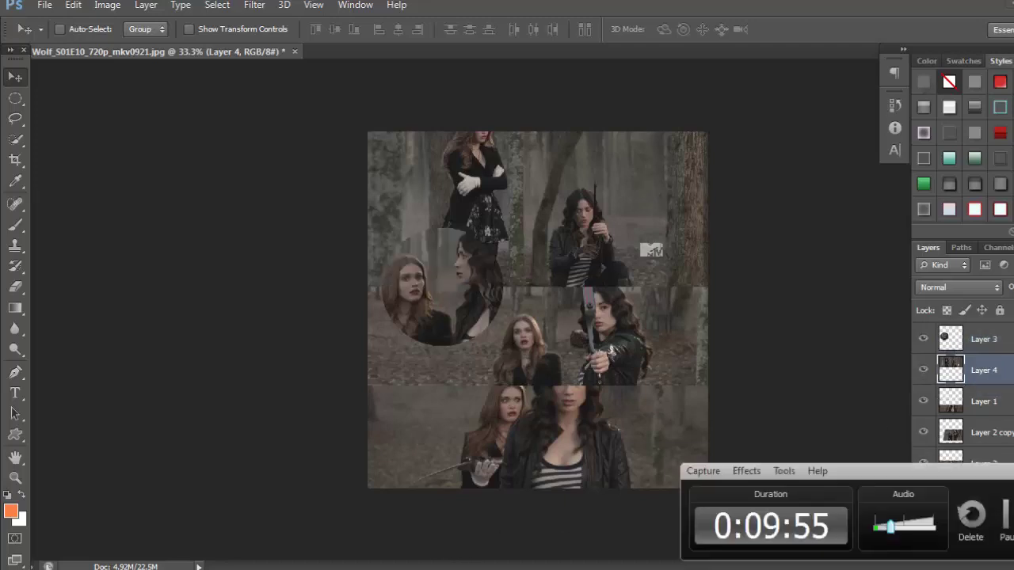
key(alt+Tab)
click(611, 118)
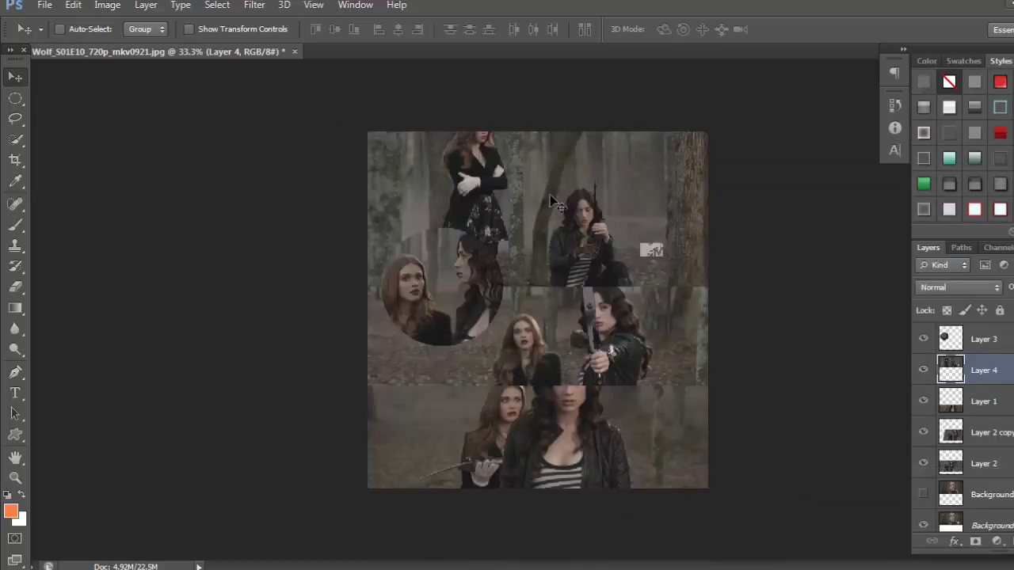
drag(552, 202, 554, 178)
Lasso the MTV logo on the top forest image and Content-Aware Fill it away
click(15, 477)
click(688, 250)
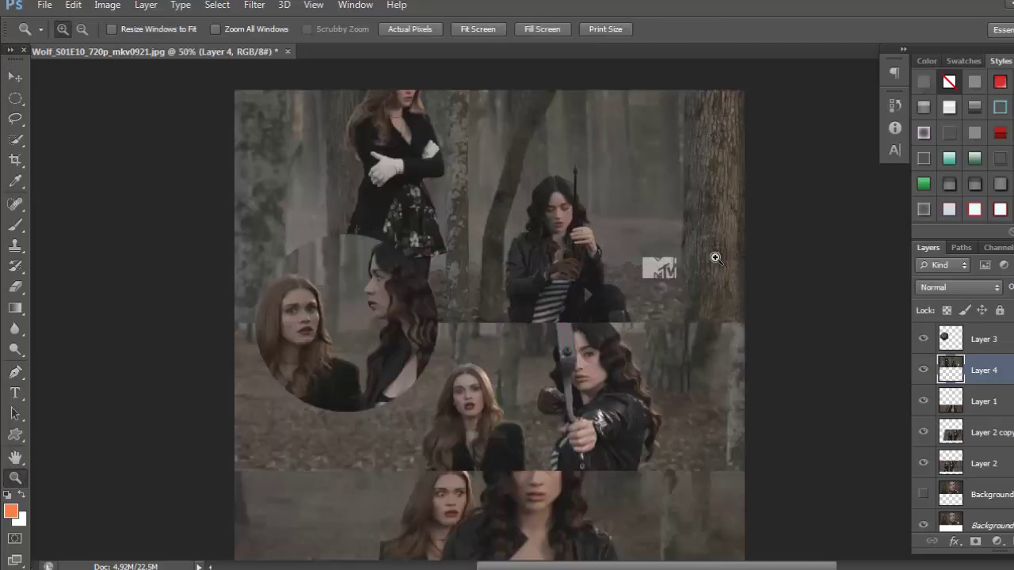
click(715, 257)
click(682, 256)
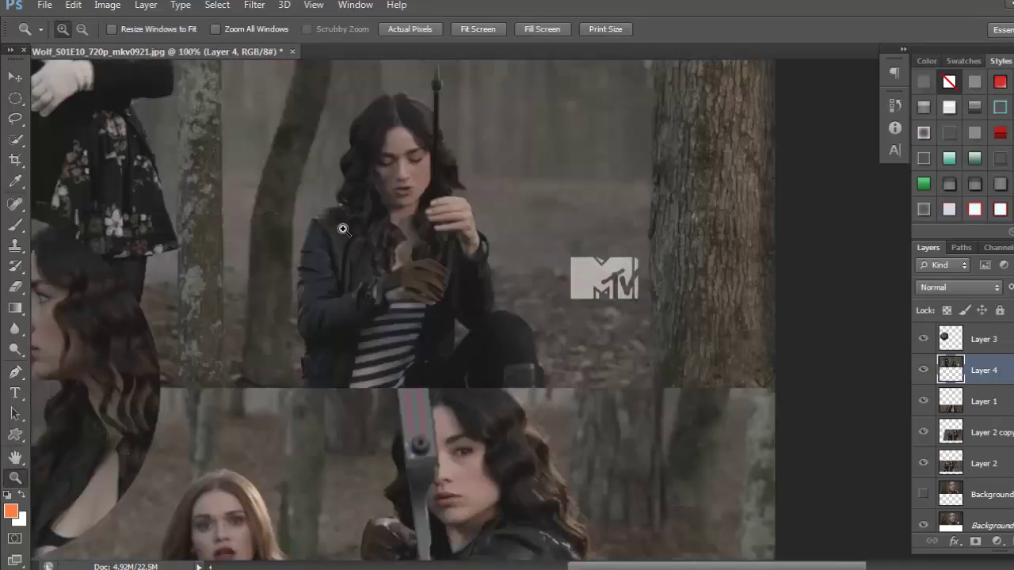
click(14, 116)
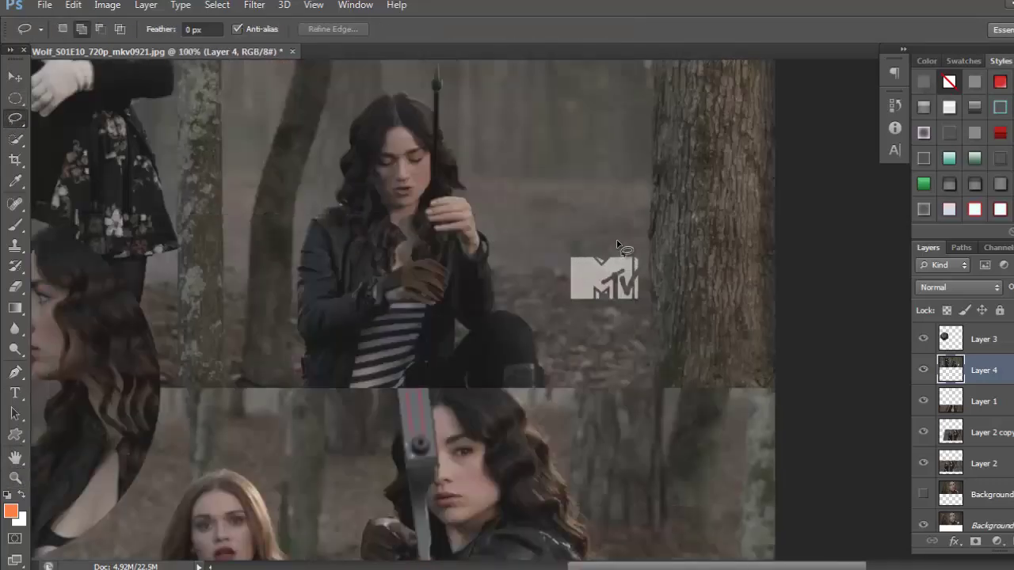
mouse_move(605, 239)
mouse_down()
mouse_move(564, 245)
mouse_move(553, 274)
mouse_up()
drag(591, 314, 635, 312)
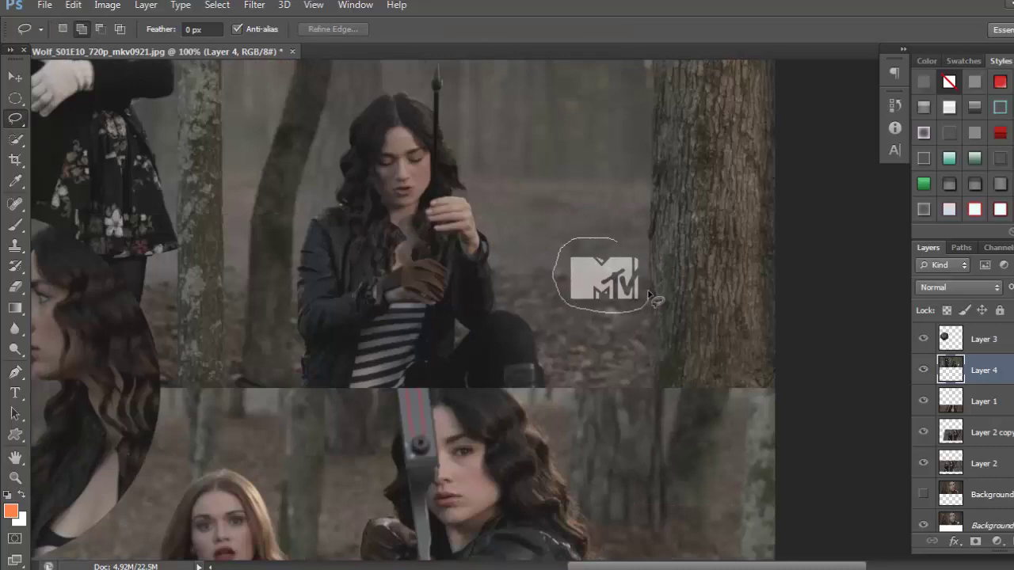
drag(599, 241, 602, 241)
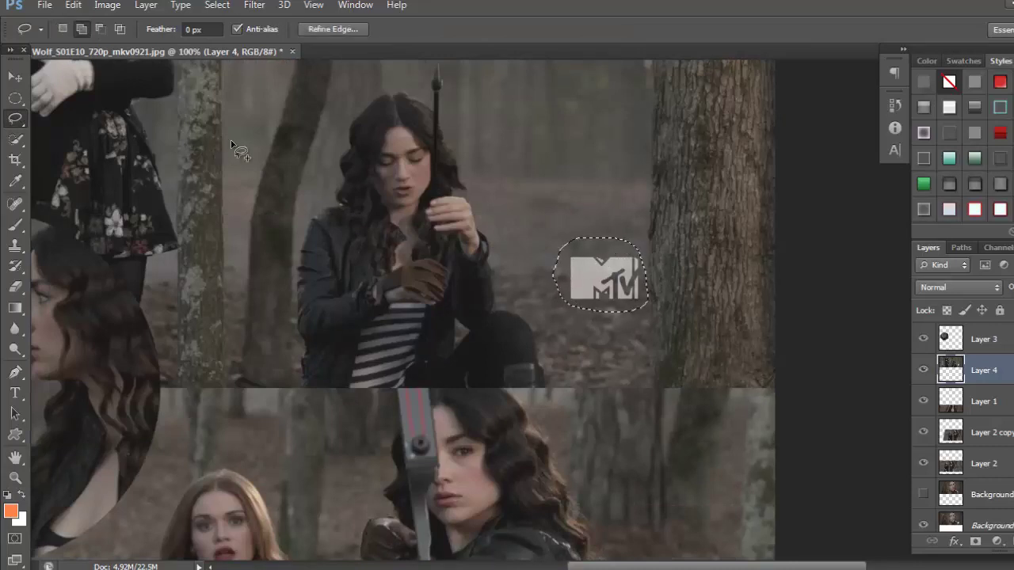
click(73, 5)
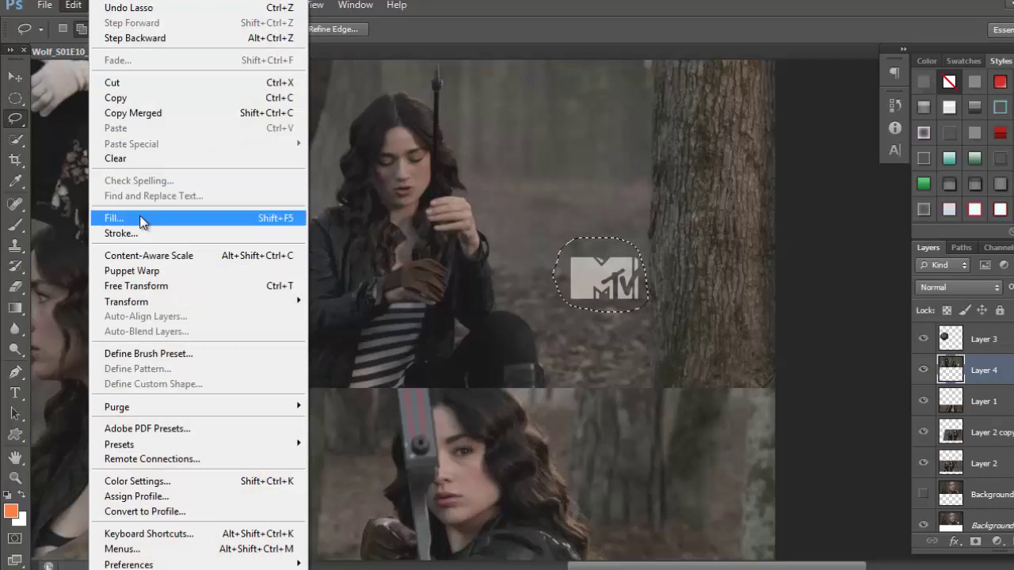
click(118, 218)
click(636, 156)
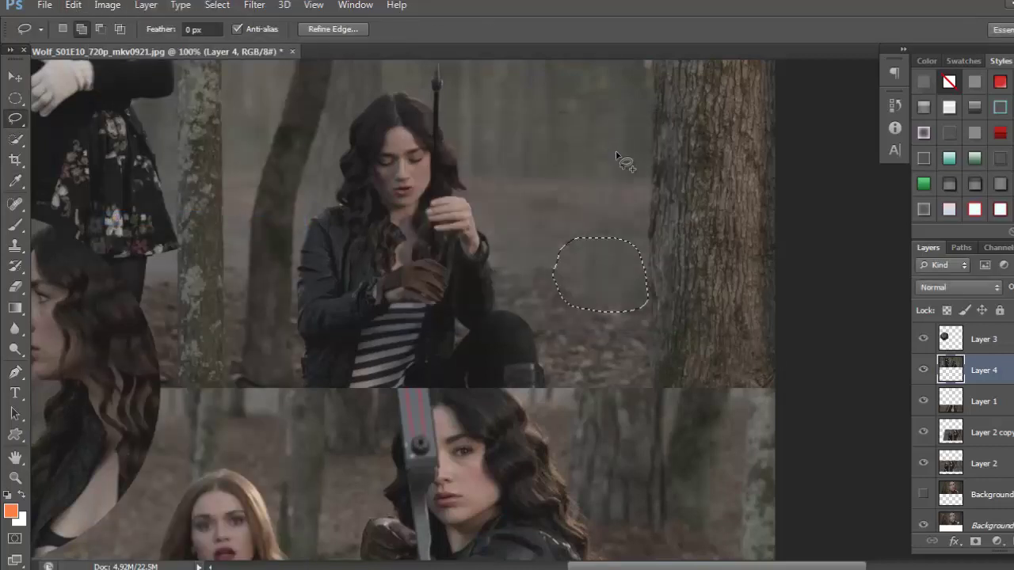
key(ctrl+d)
Clone over leftover logo traces with a 40 px Clone Stamp sampled from nearby ground
click(15, 245)
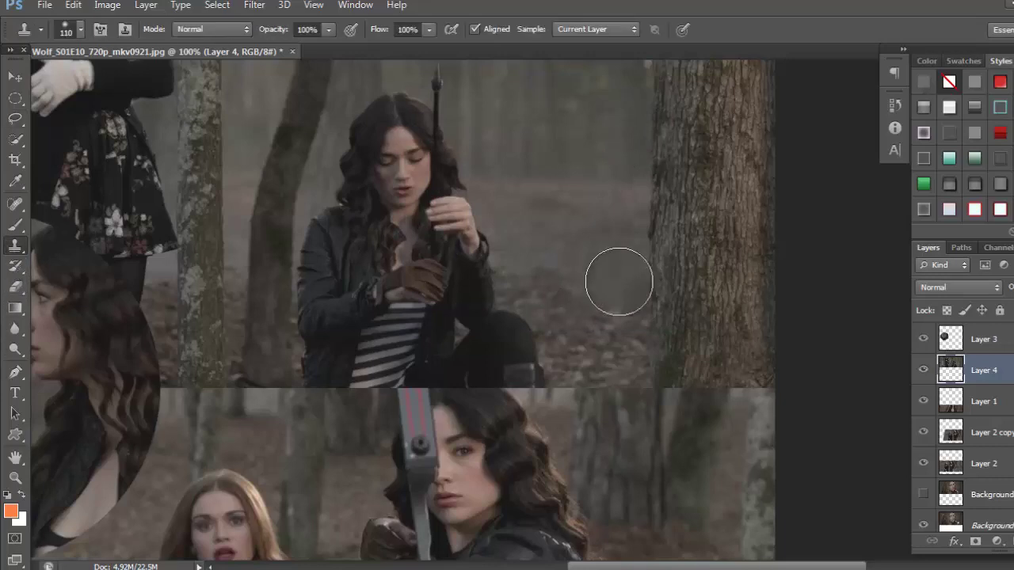
click(80, 29)
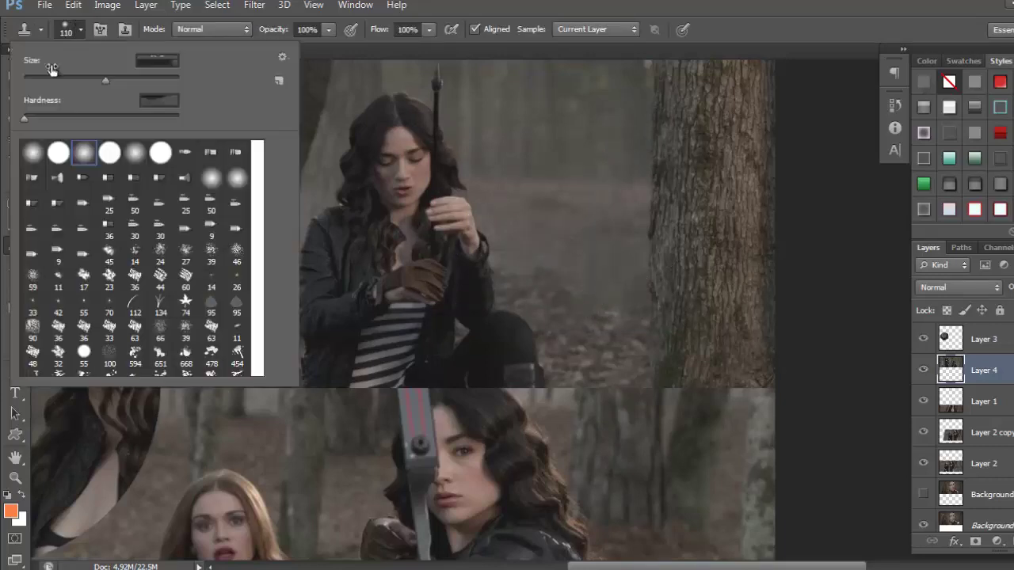
drag(69, 80, 53, 79)
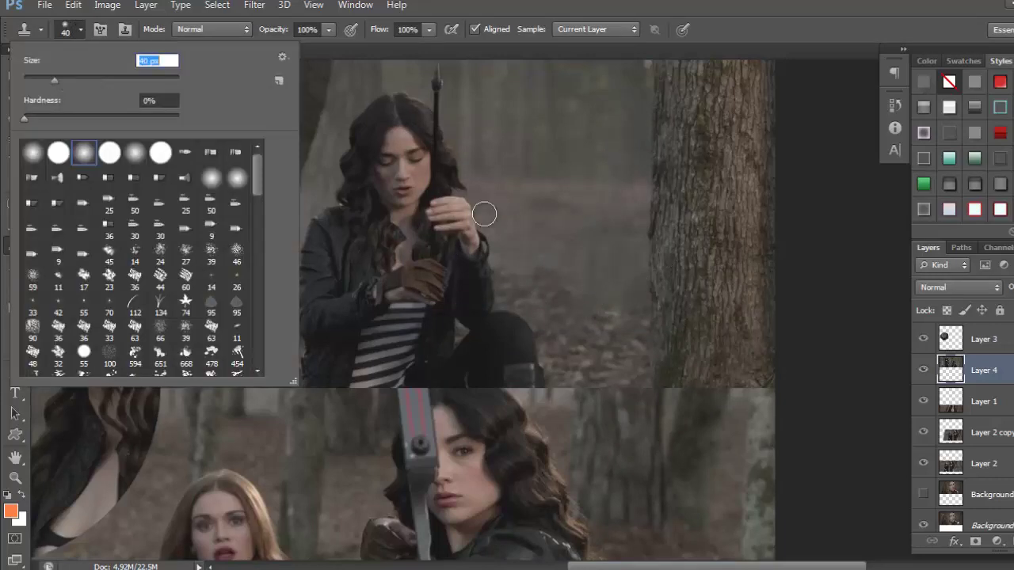
alt+click(575, 320)
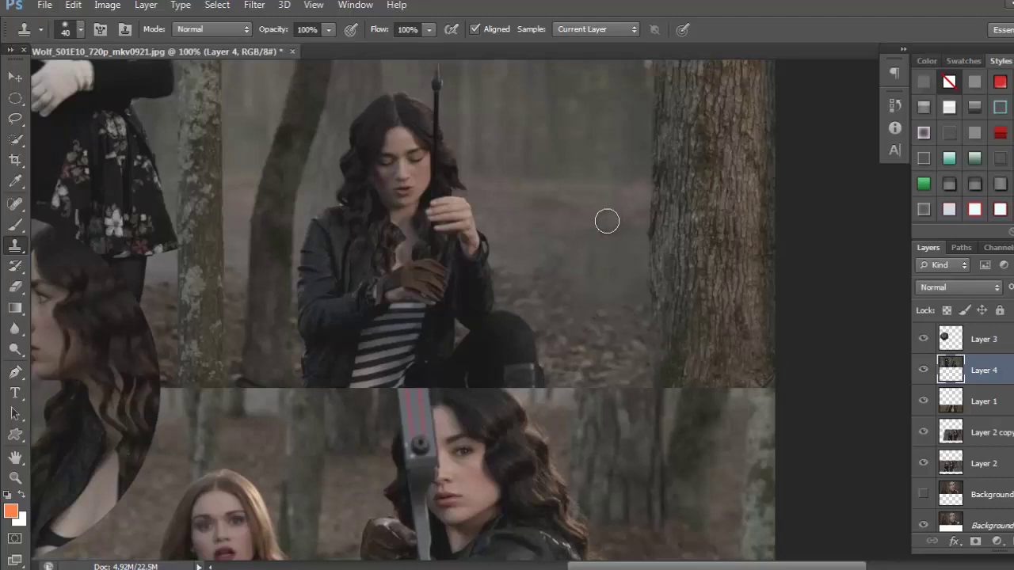
drag(595, 226, 630, 228)
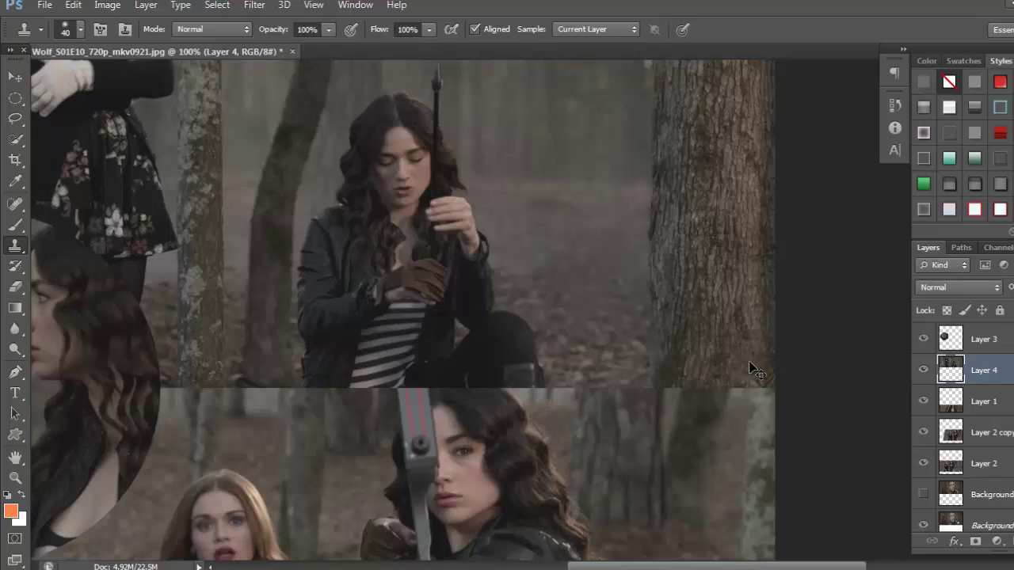
key(ctrl+minus)
key(ctrl+minus)
key(ctrl+minus)
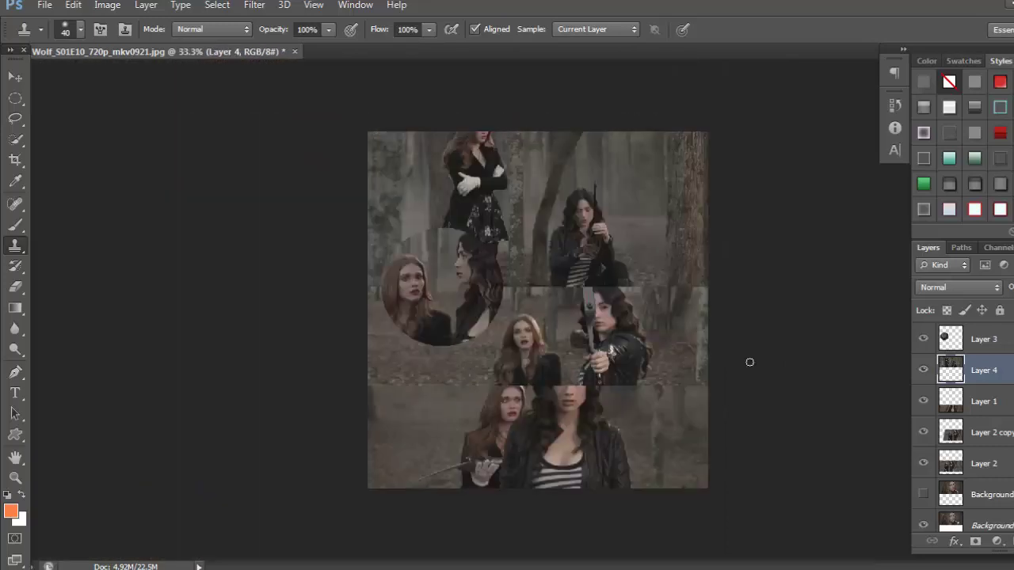
Raise the Background copy layer to the top and copy a circle of the redhead's face to Layer 5
click(995, 496)
drag(1006, 491, 1000, 337)
click(925, 339)
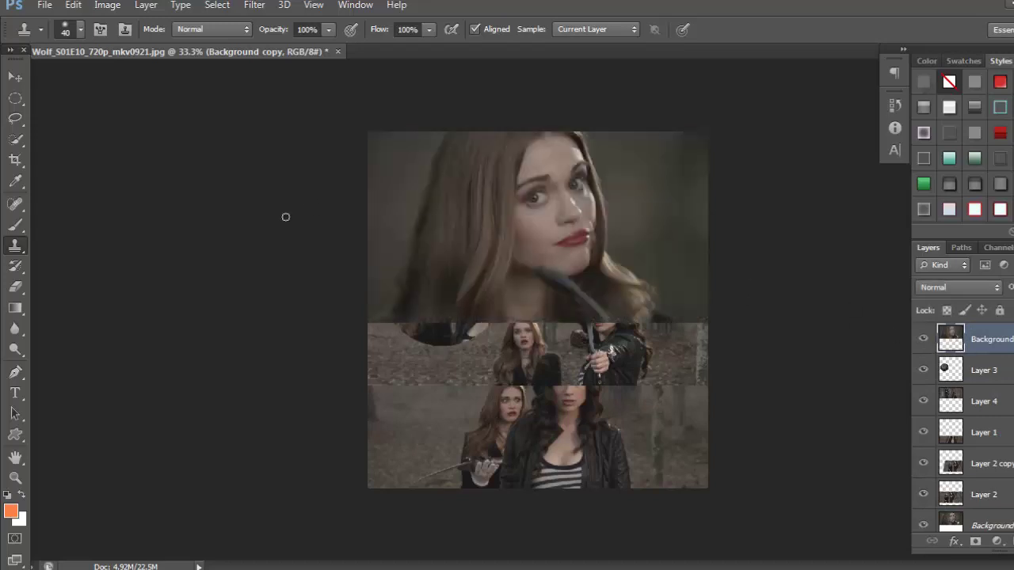
click(15, 99)
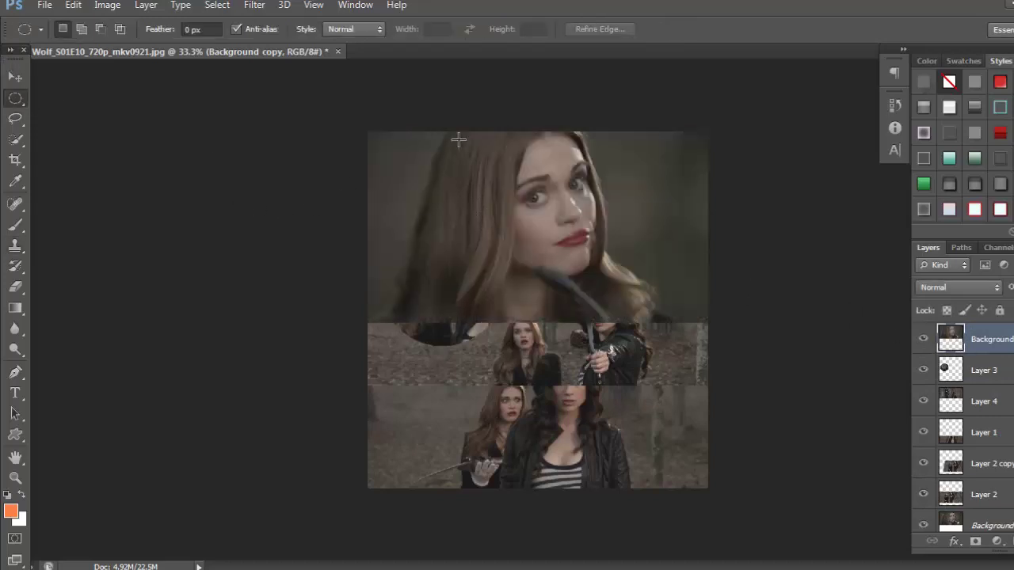
drag(458, 140, 632, 307)
right_click(585, 235)
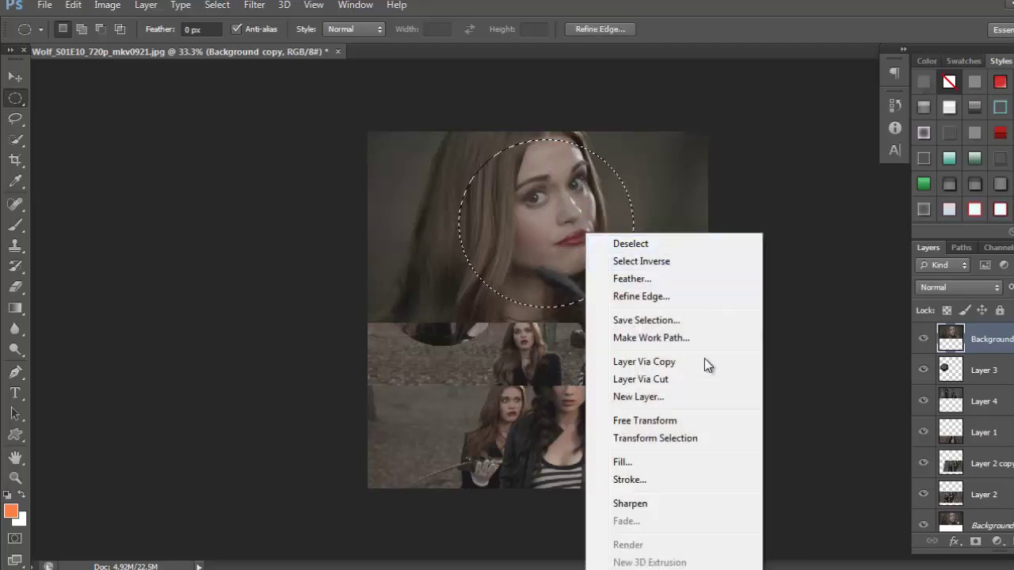
click(684, 379)
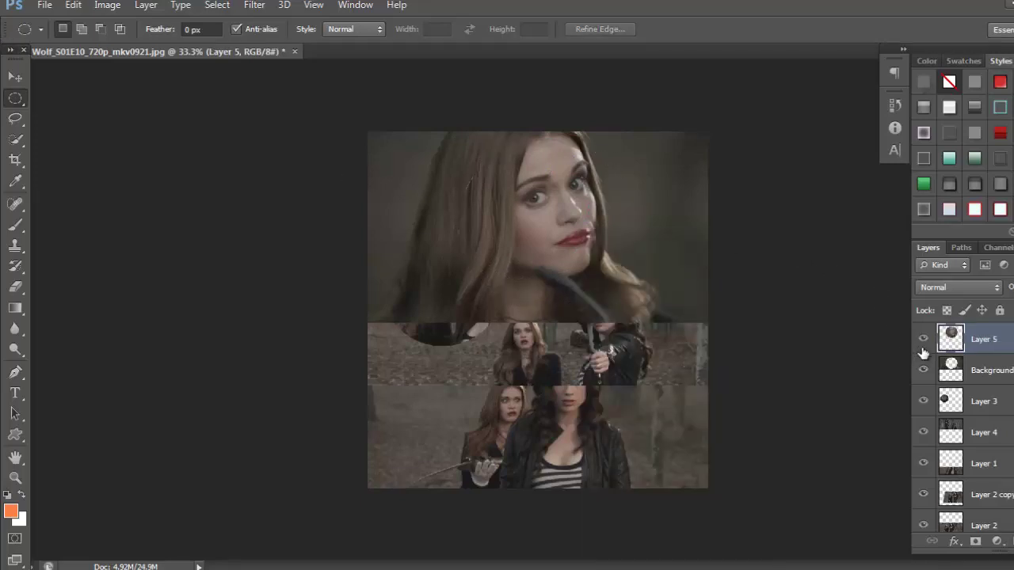
Hide the full close-up, shrink the face circle and move it to the left middle
click(923, 370)
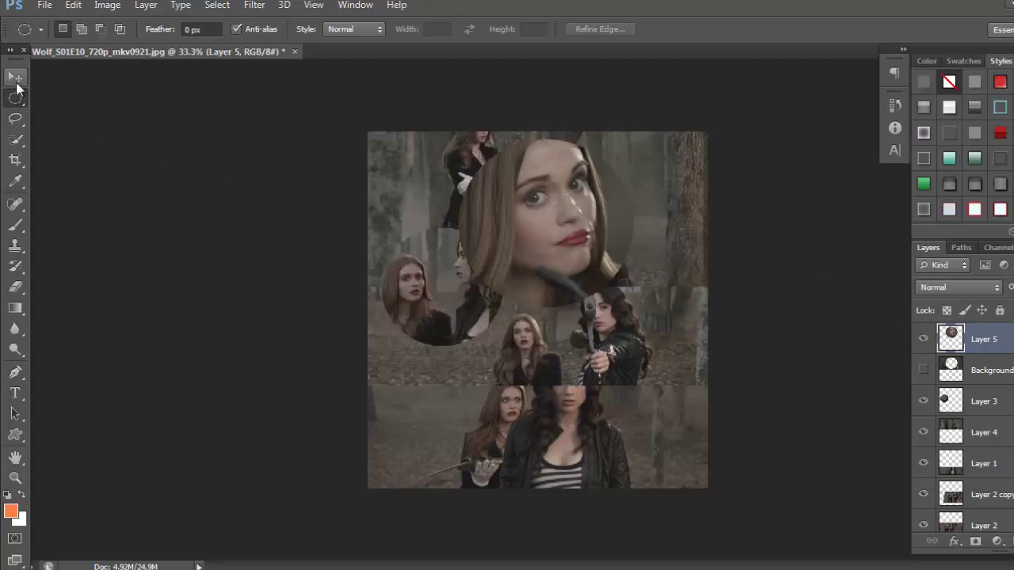
click(15, 76)
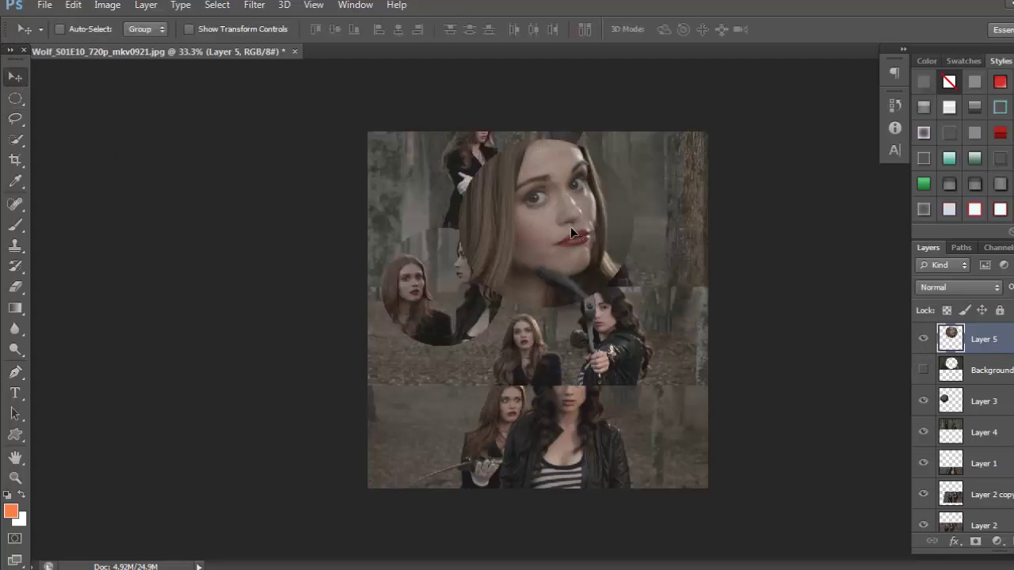
key(ctrl+t)
drag(638, 310, 697, 464)
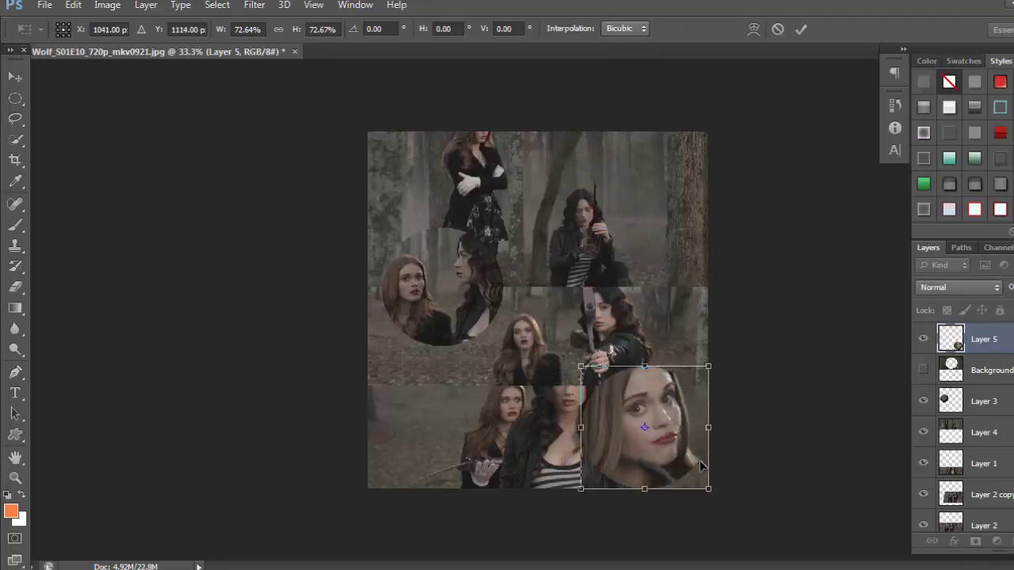
drag(707, 487, 688, 432)
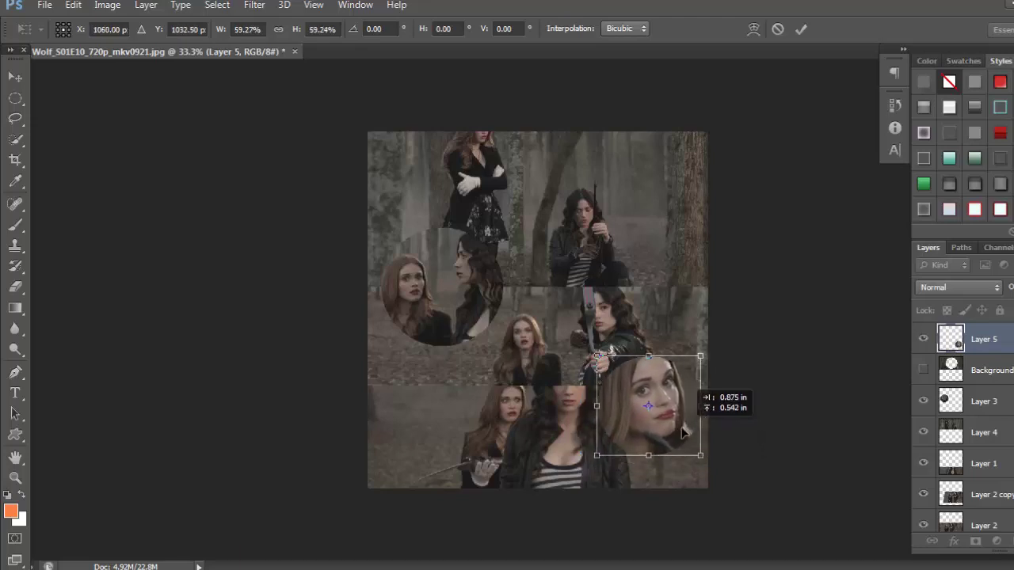
drag(682, 432, 680, 438)
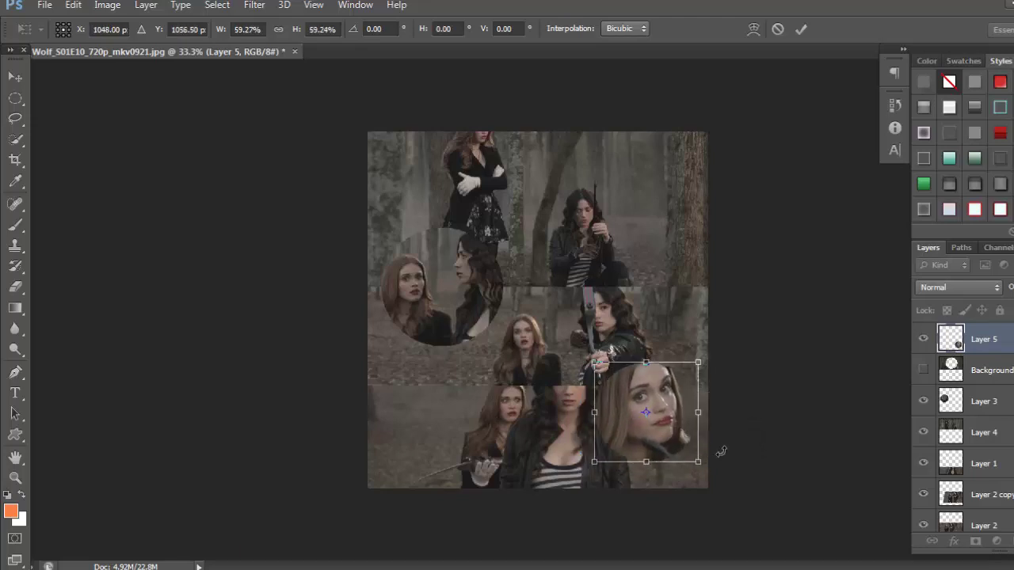
click(803, 29)
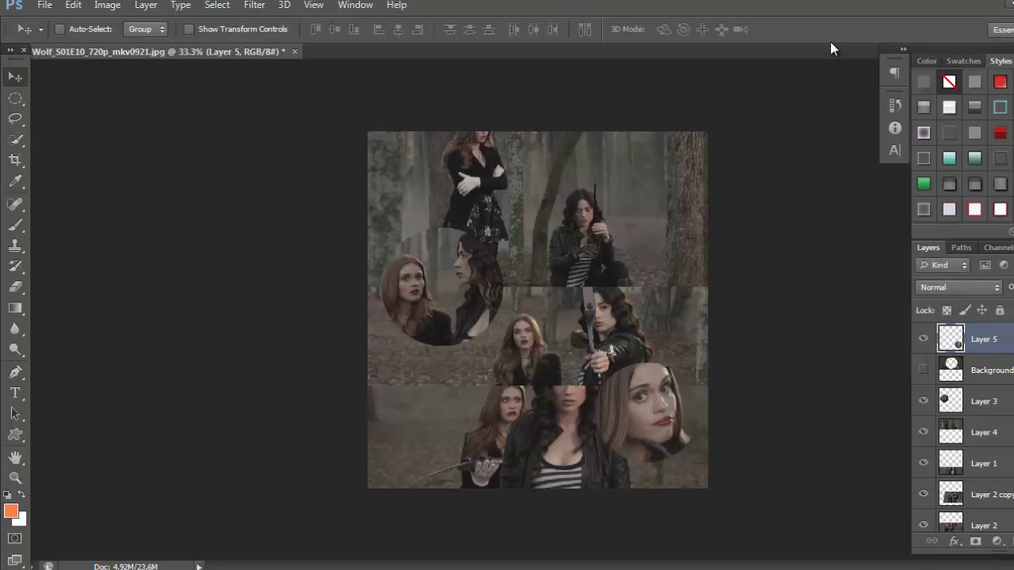
key(ctrl+t)
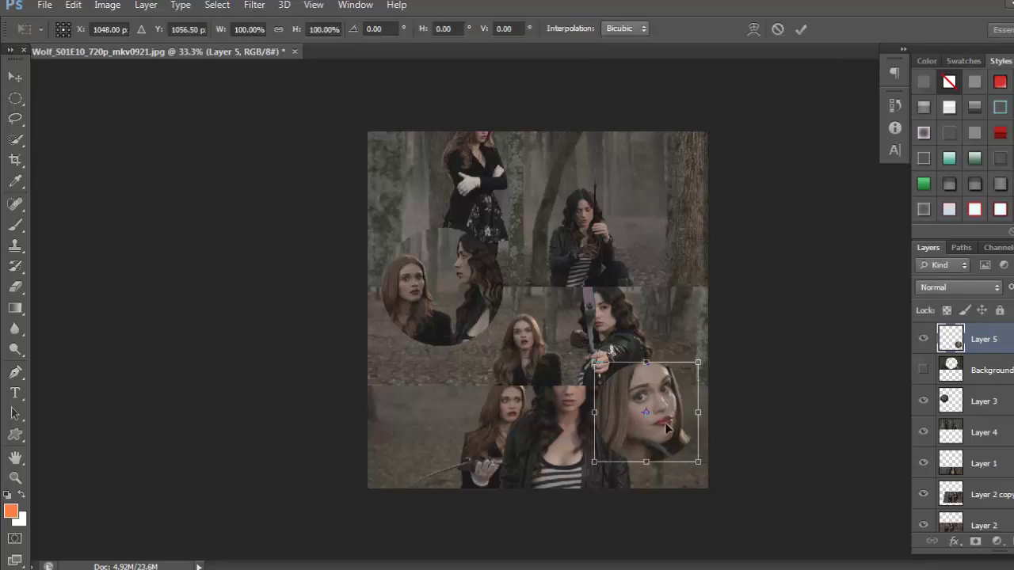
drag(675, 434, 454, 358)
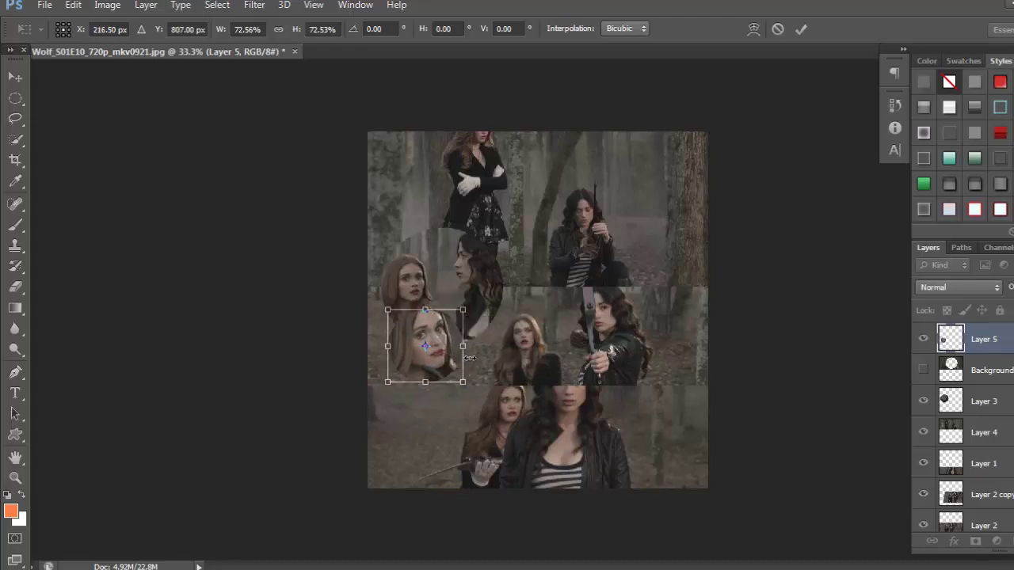
click(800, 30)
Move the face circle up-left against the larger circle and scale it to about 84%
click(16, 478)
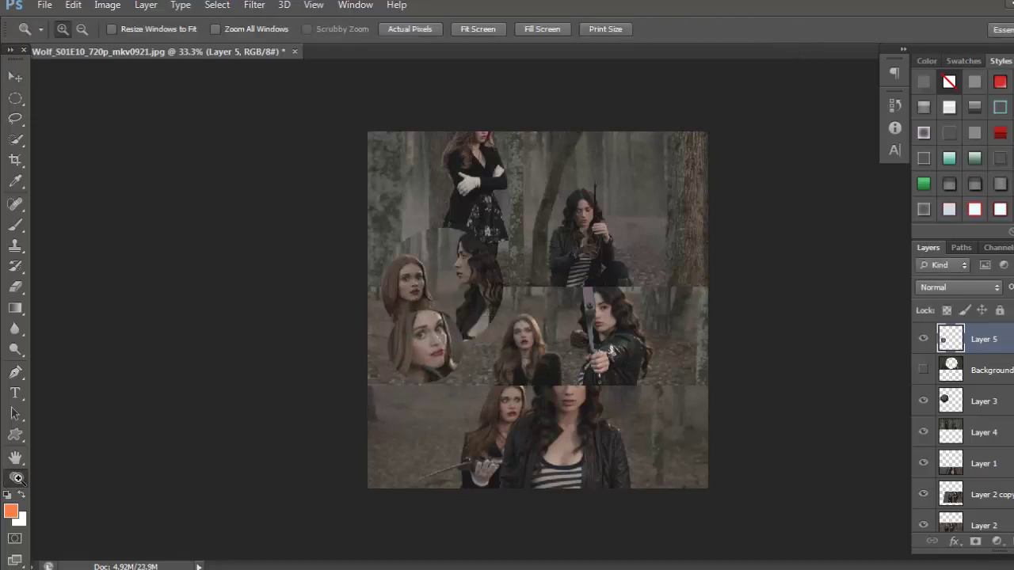
click(440, 331)
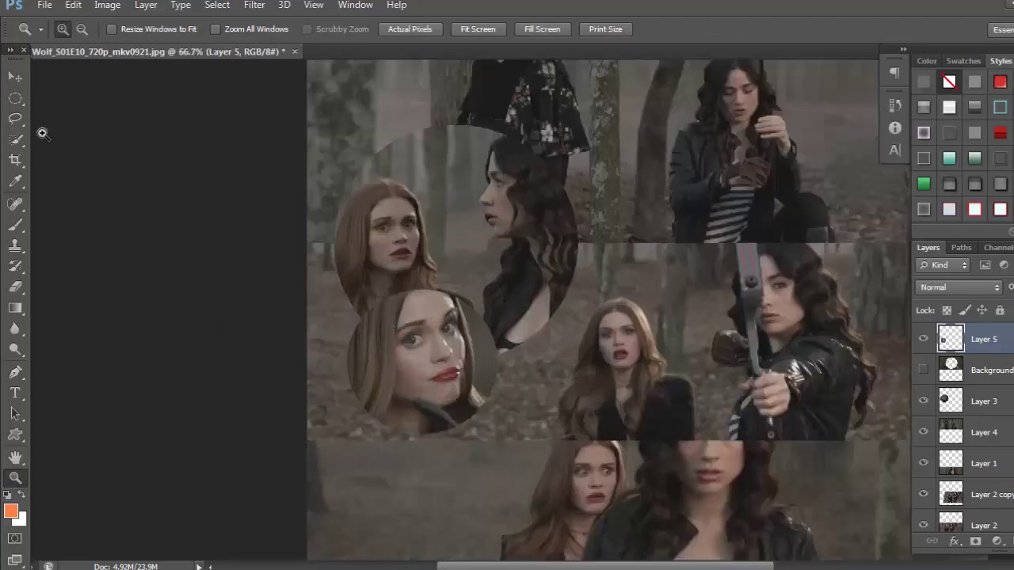
key(v)
drag(383, 373, 373, 353)
key(ctrl+t)
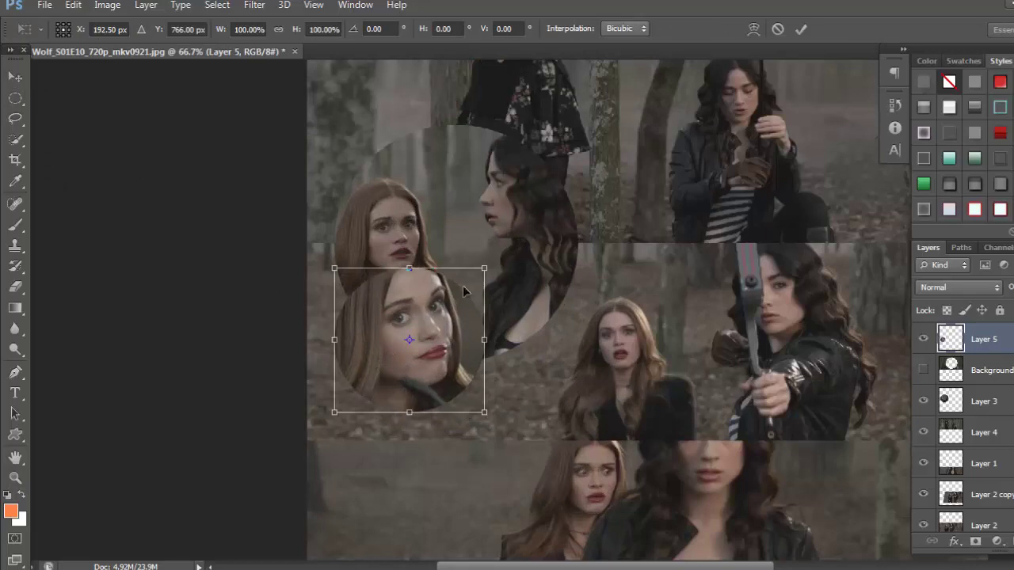
drag(326, 415, 392, 383)
click(801, 29)
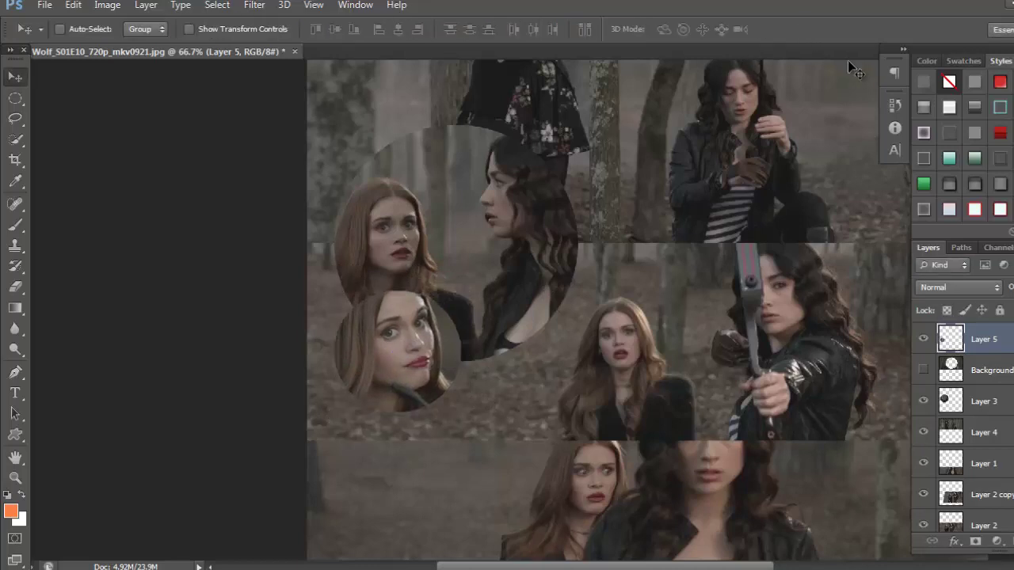
key(ctrl+minus)
key(ctrl+minus)
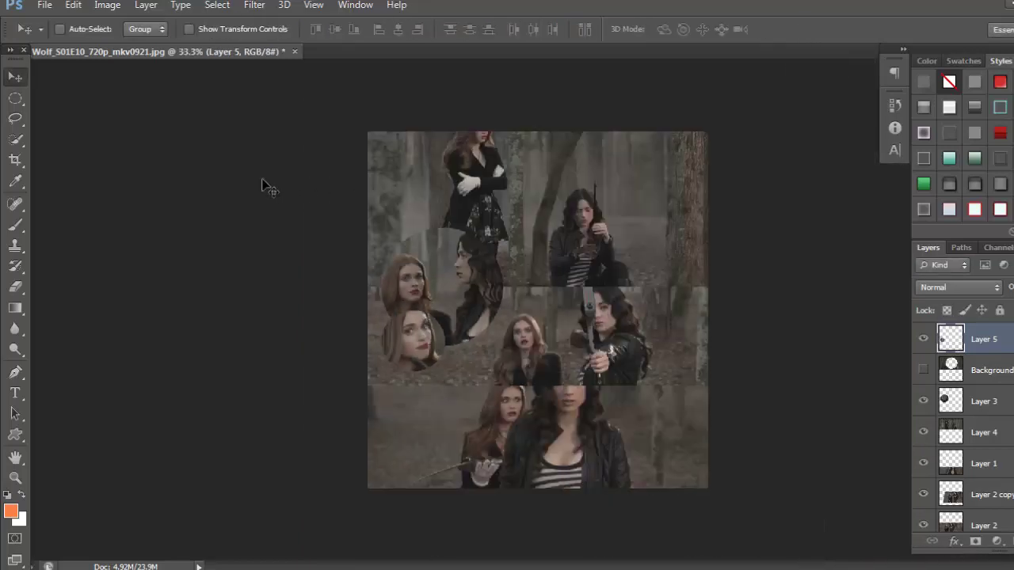
Crop the collage's right, top and bottom edges inward, applying each crop in turn
click(15, 159)
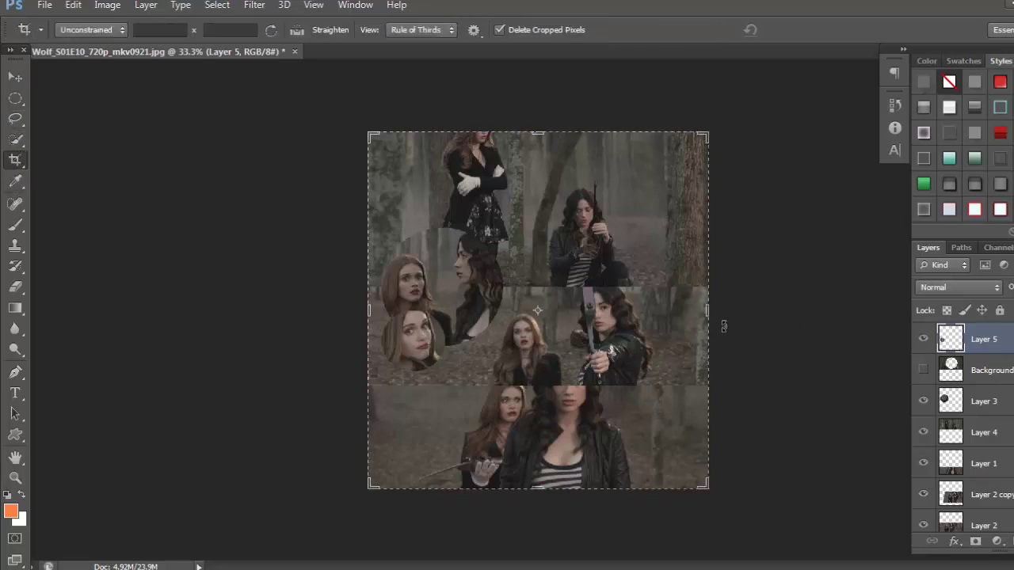
drag(713, 315, 702, 313)
click(801, 31)
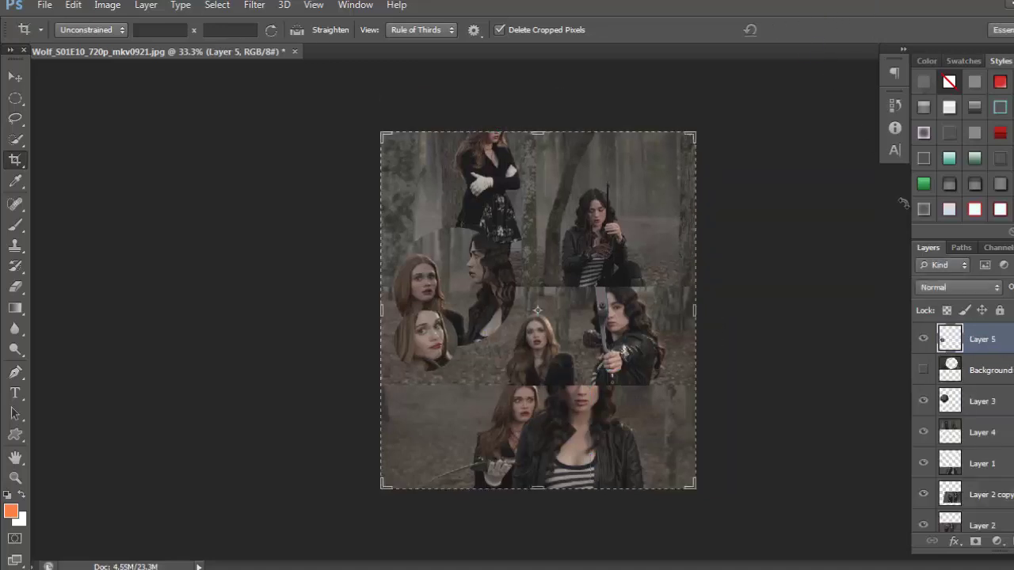
drag(538, 127, 541, 149)
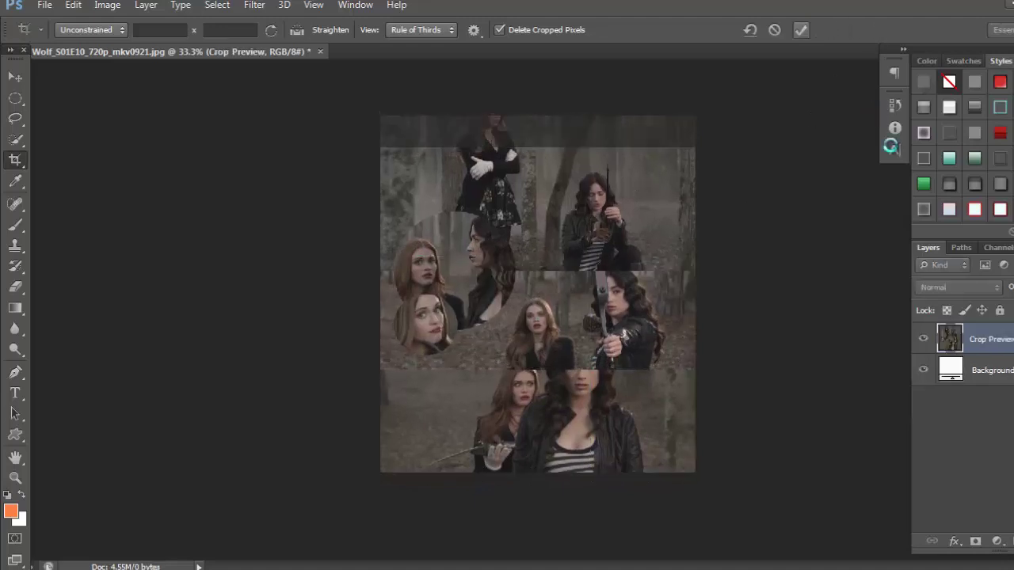
click(807, 29)
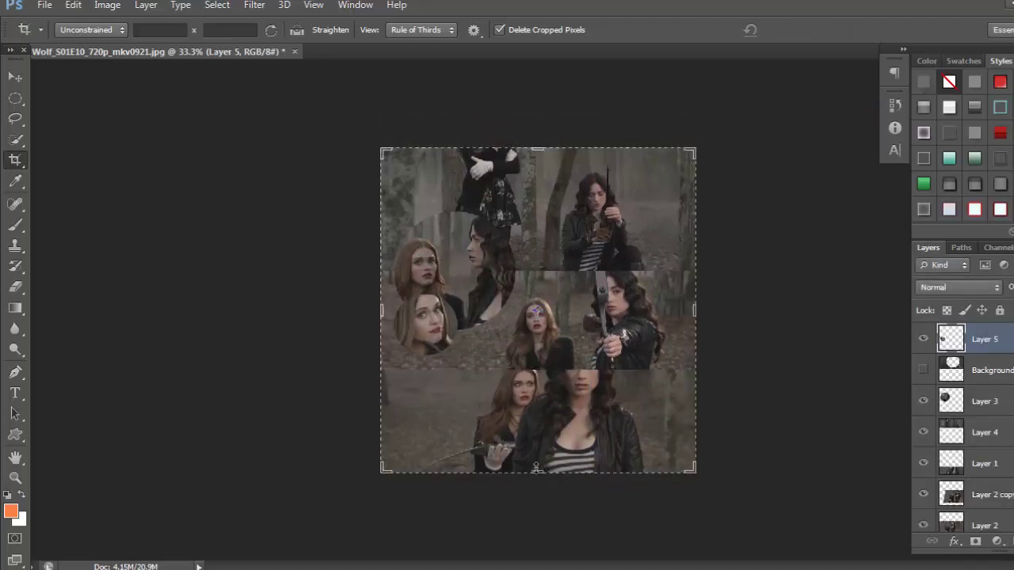
mouse_move(537, 473)
mouse_down()
mouse_move(536, 447)
mouse_move(536, 460)
mouse_up()
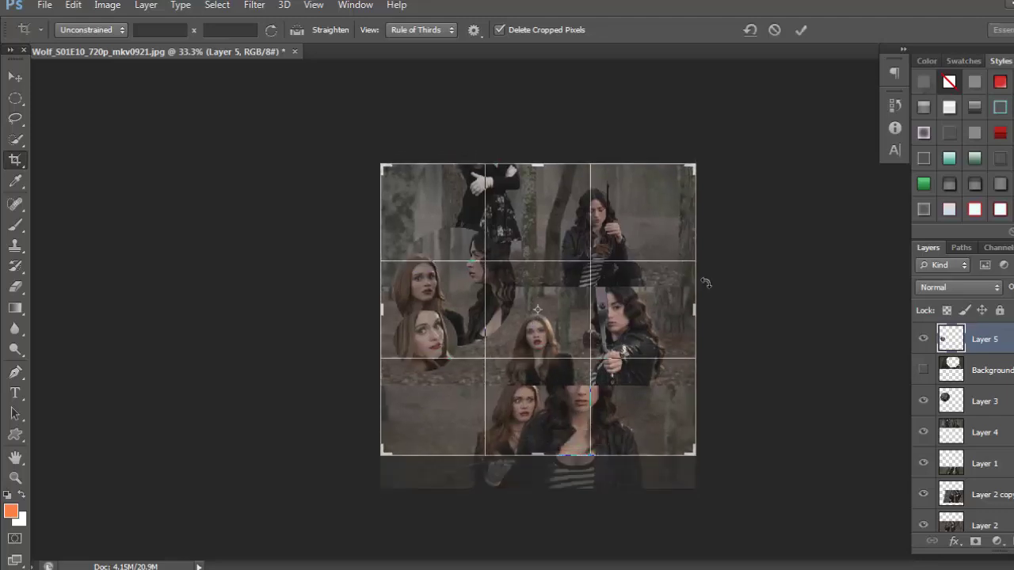
key(Return)
drag(695, 319, 687, 319)
click(801, 30)
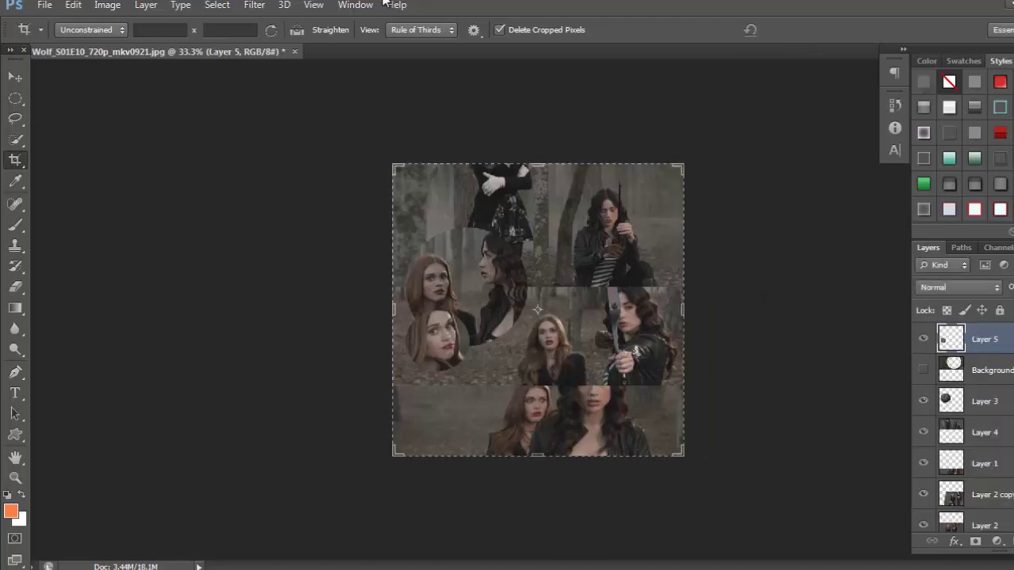
Float the collage in its own document window and enlarge that window
drag(135, 72, 543, 148)
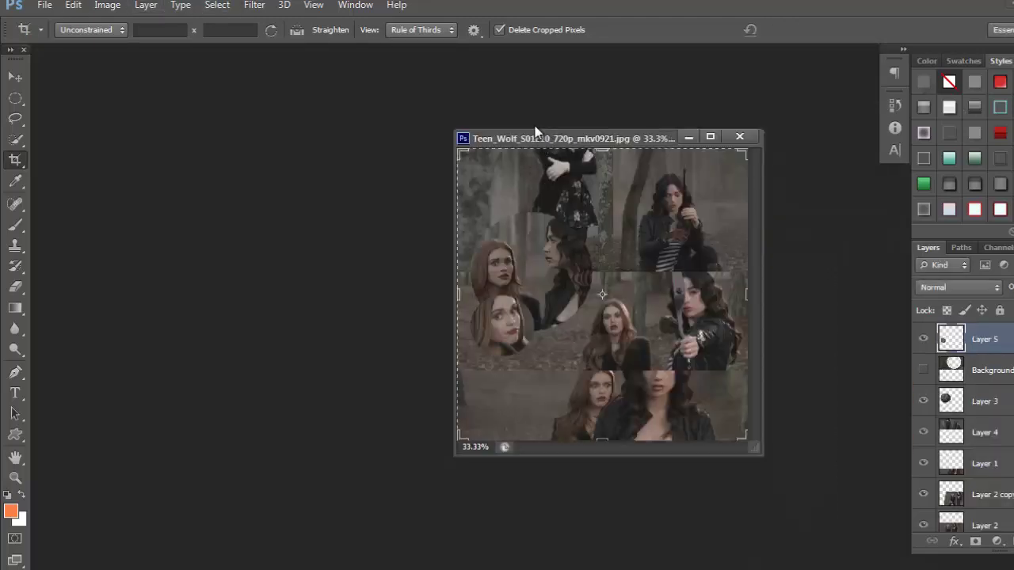
drag(501, 114, 542, 115)
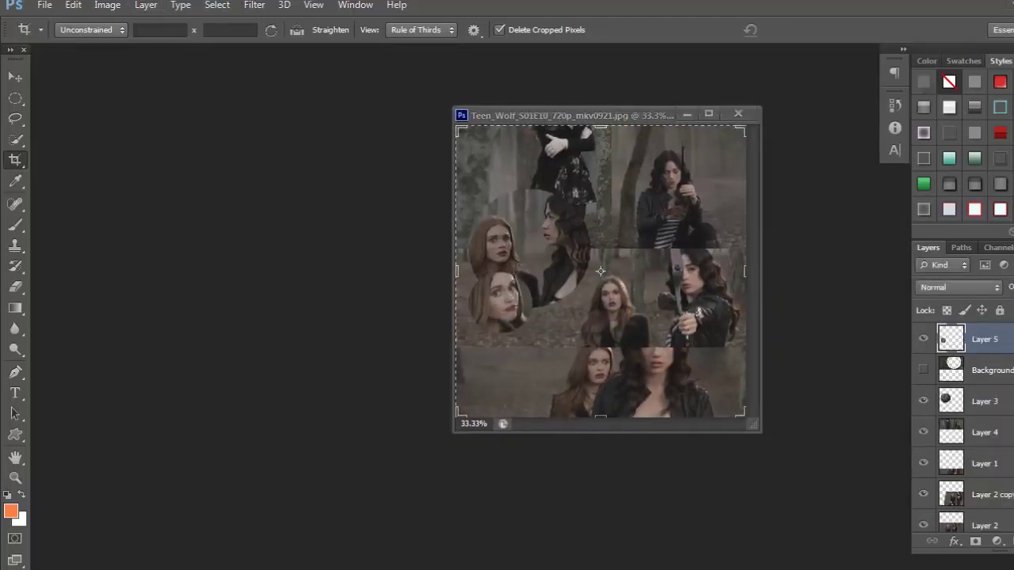
key(alt+Tab)
key(alt+Tab)
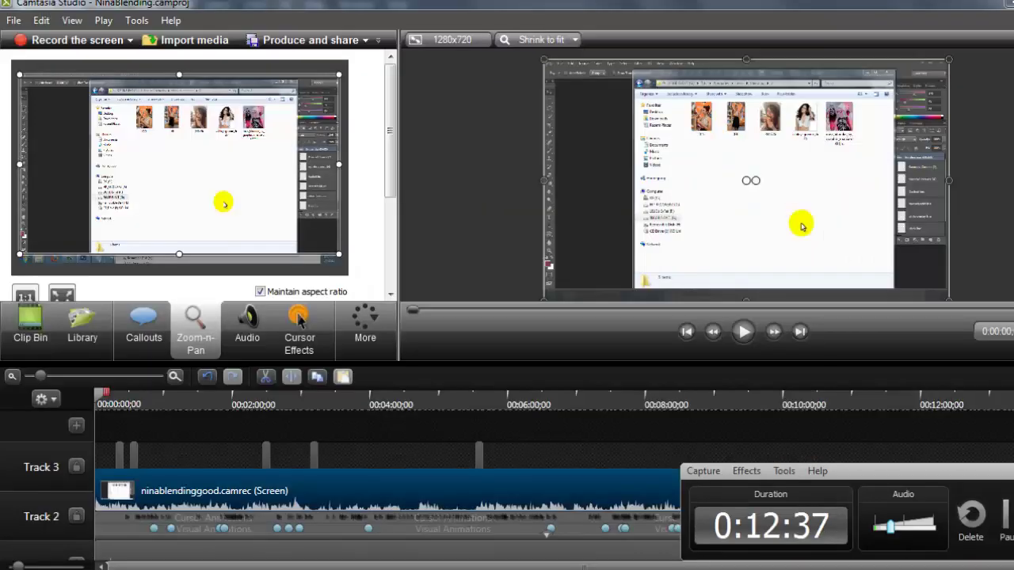
key(alt+Tab)
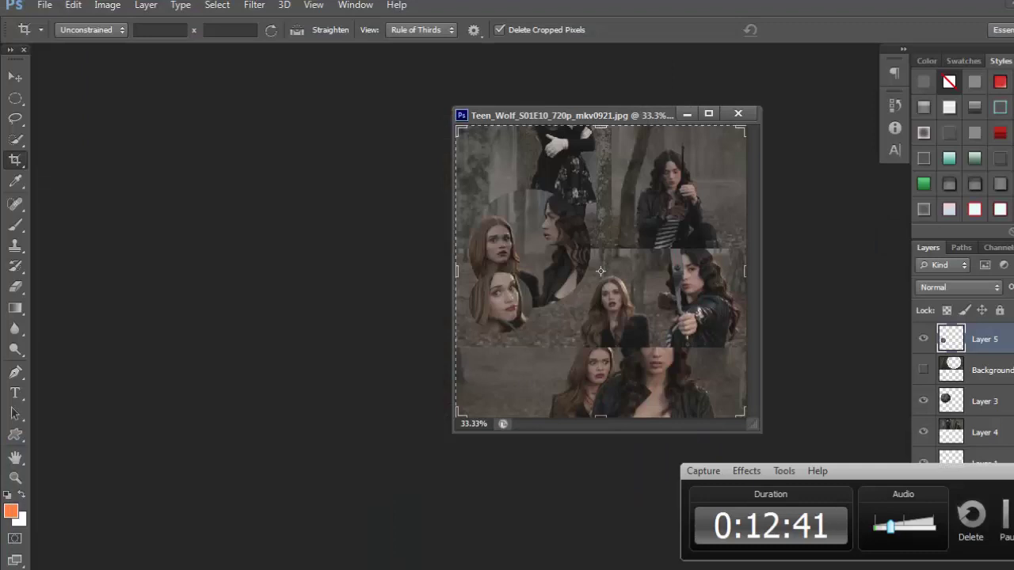
drag(756, 427, 803, 475)
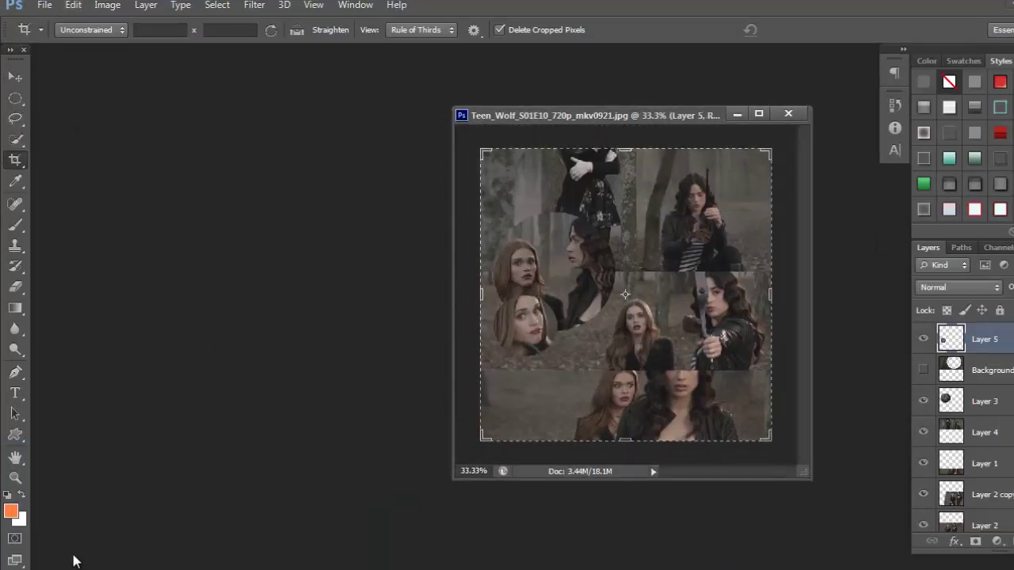
Bring the folder 3 window forward and go up to the drive root
click(116, 569)
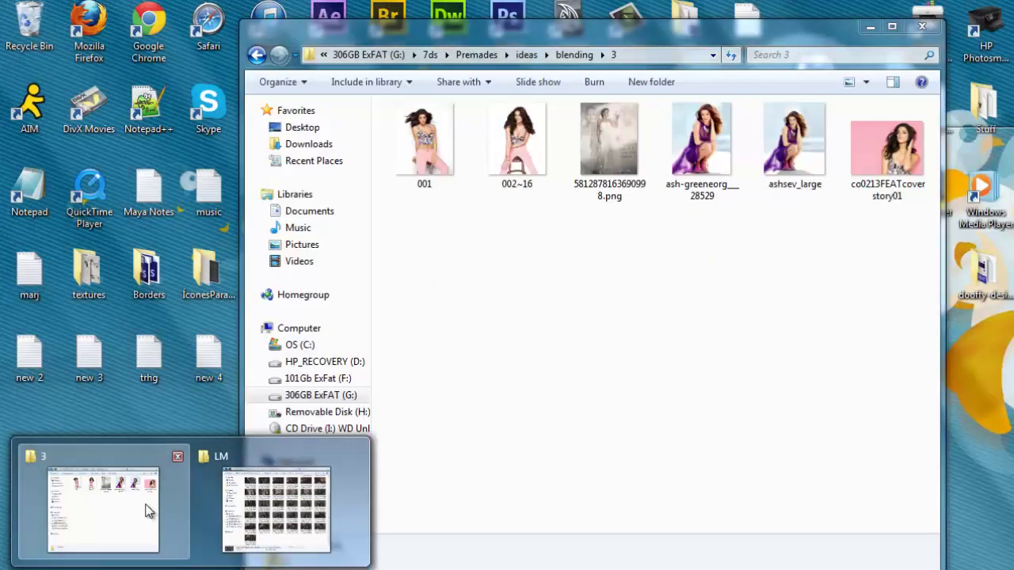
click(150, 507)
click(393, 54)
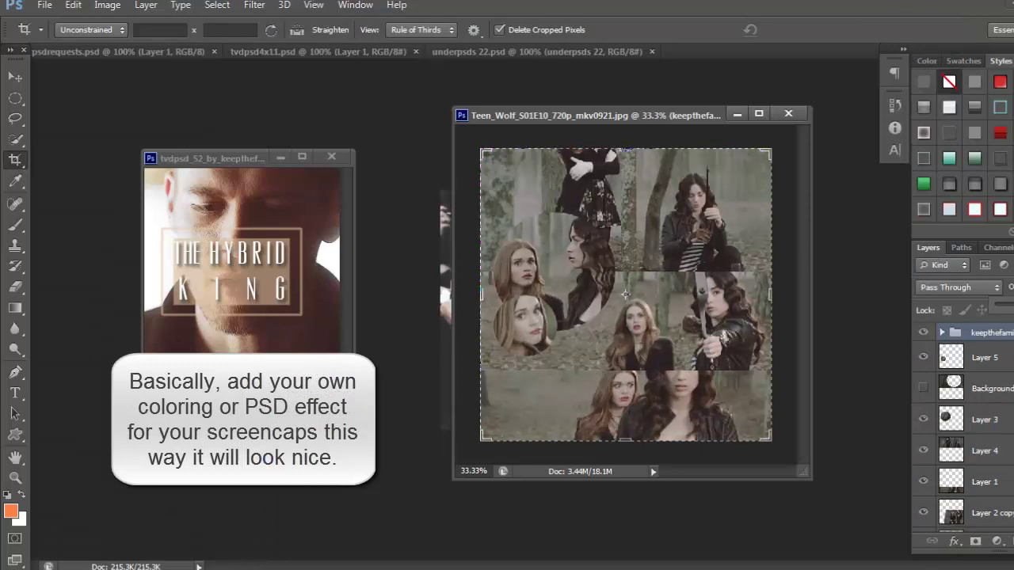
Close the extra coloring documents, dock the collage as a tab and zoom to 50%
click(331, 156)
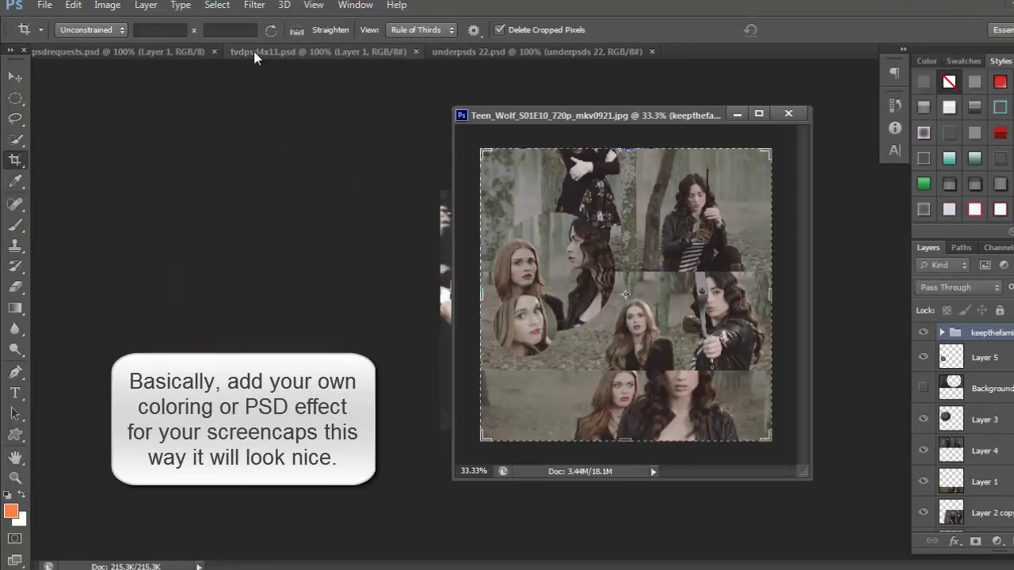
click(213, 51)
click(192, 52)
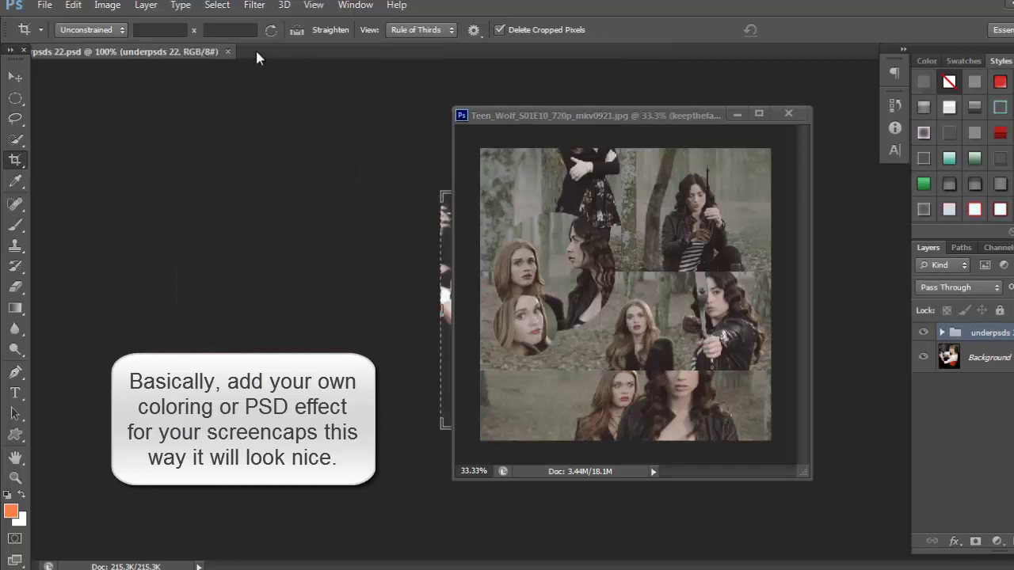
click(251, 50)
drag(576, 112, 361, 49)
key(ctrl+plus)
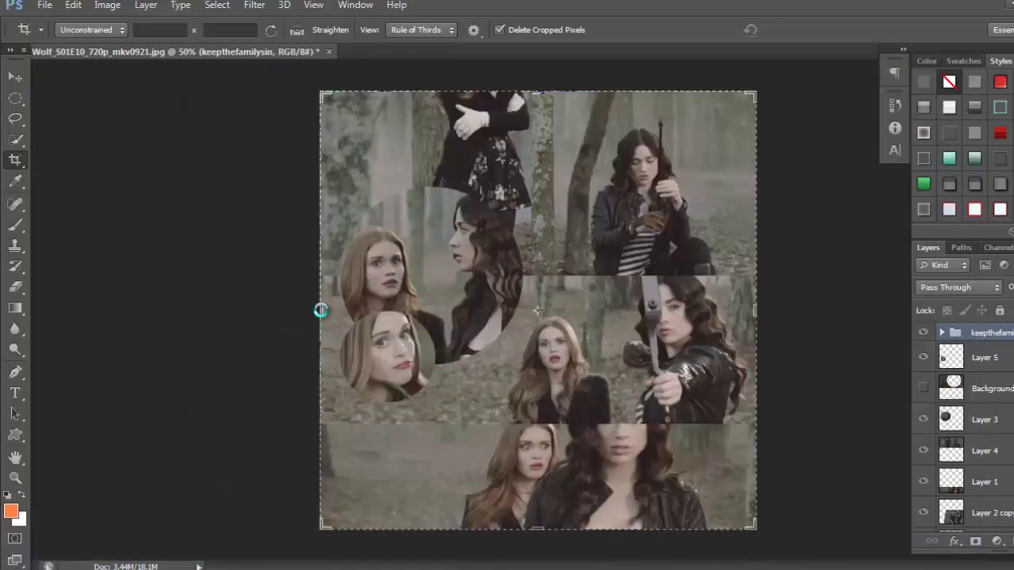
Crop a sliver off the collage's left edge, then off its right edge
drag(321, 310, 326, 310)
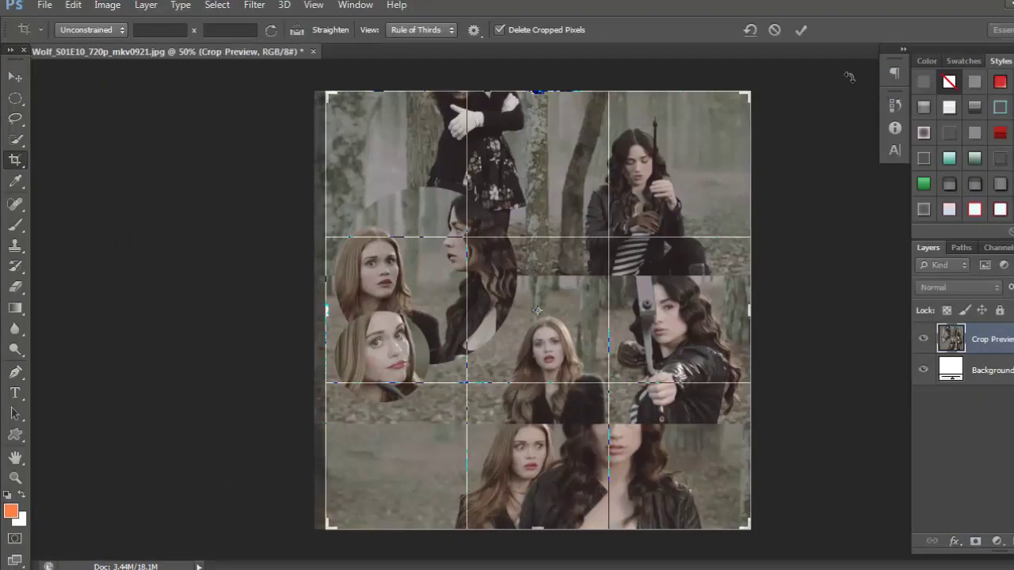
click(801, 31)
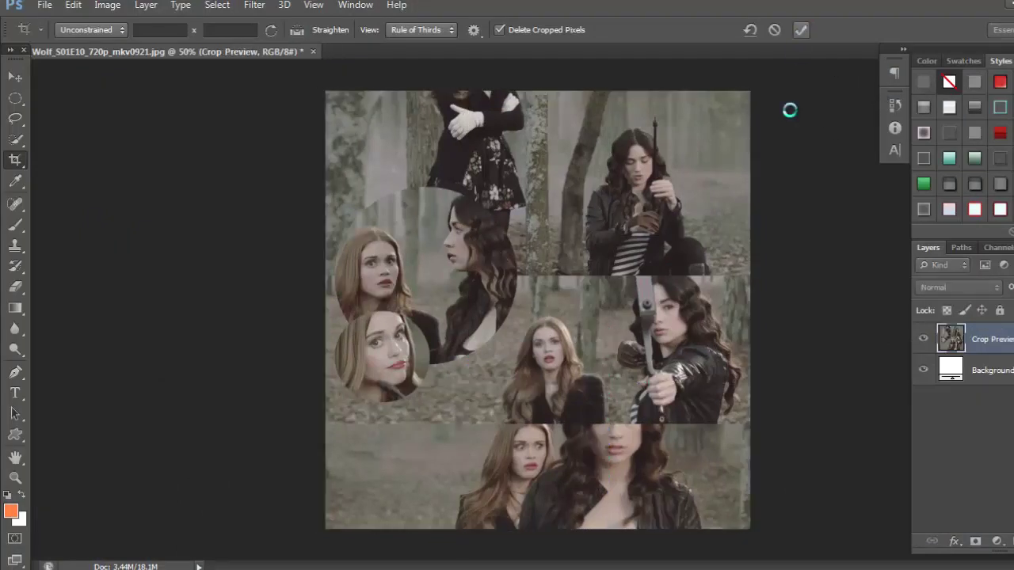
click(752, 310)
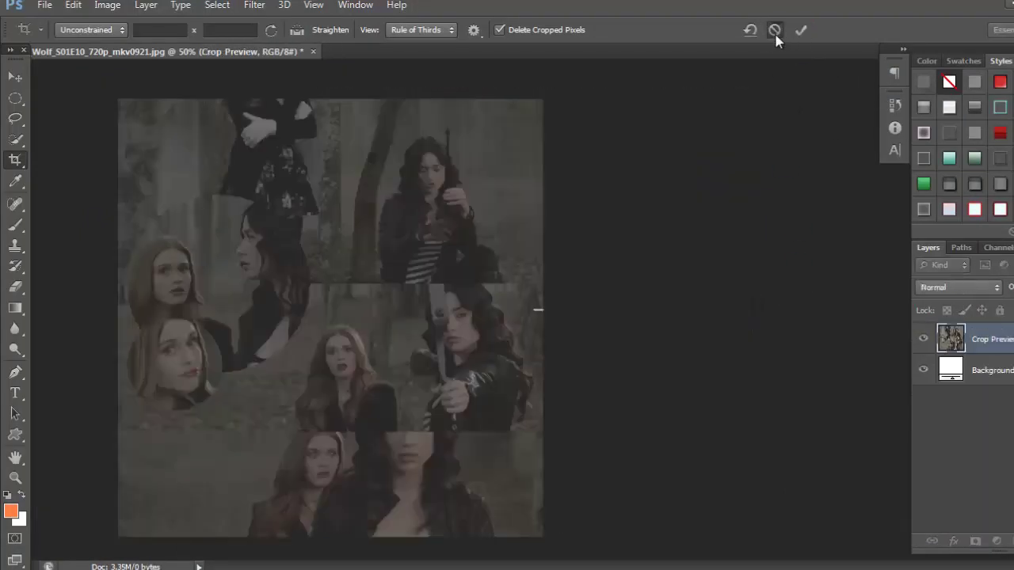
click(776, 31)
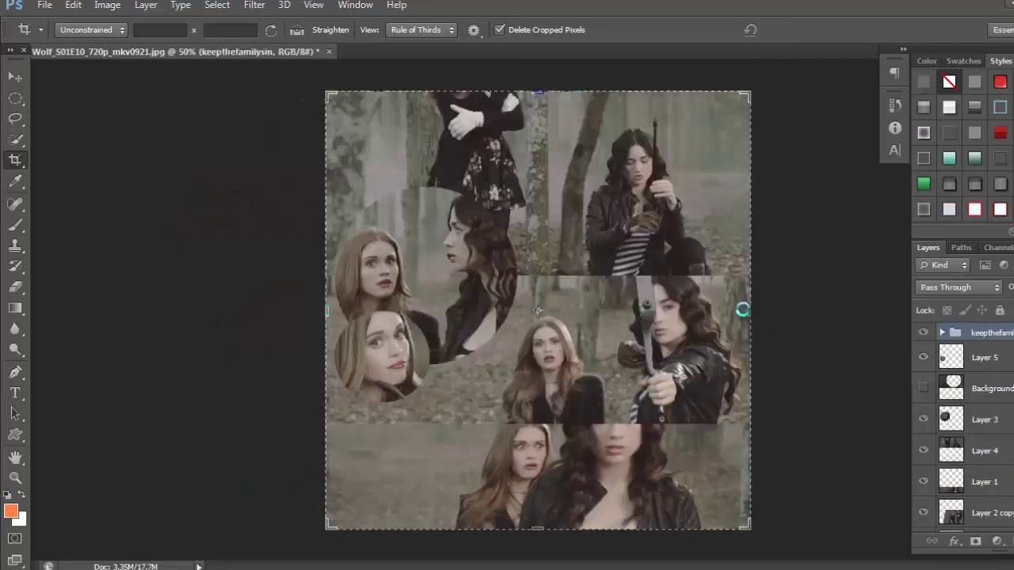
drag(742, 310, 740, 310)
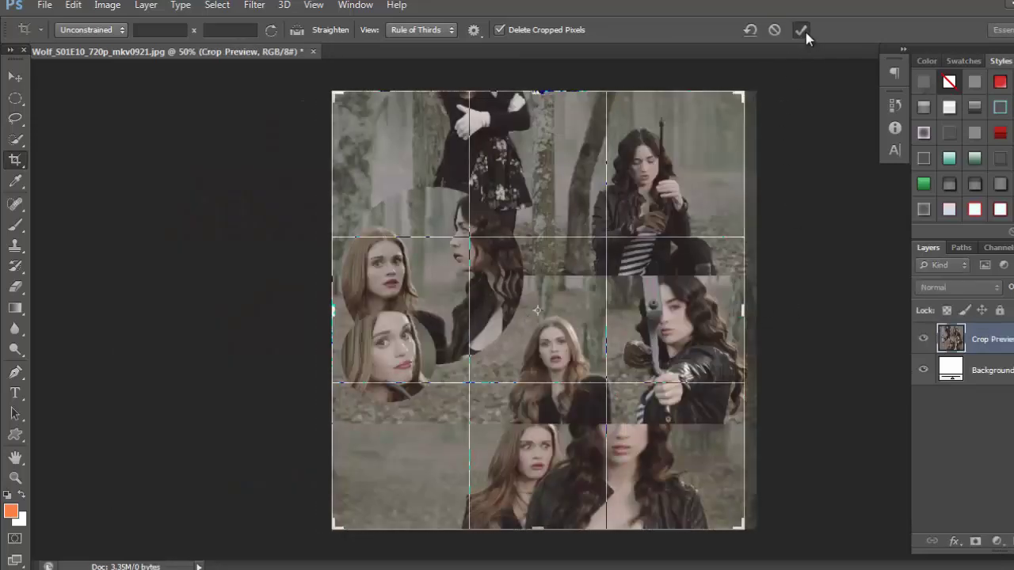
click(806, 32)
Flatten the image discarding hidden layers, then step backward to restore the layers
click(144, 6)
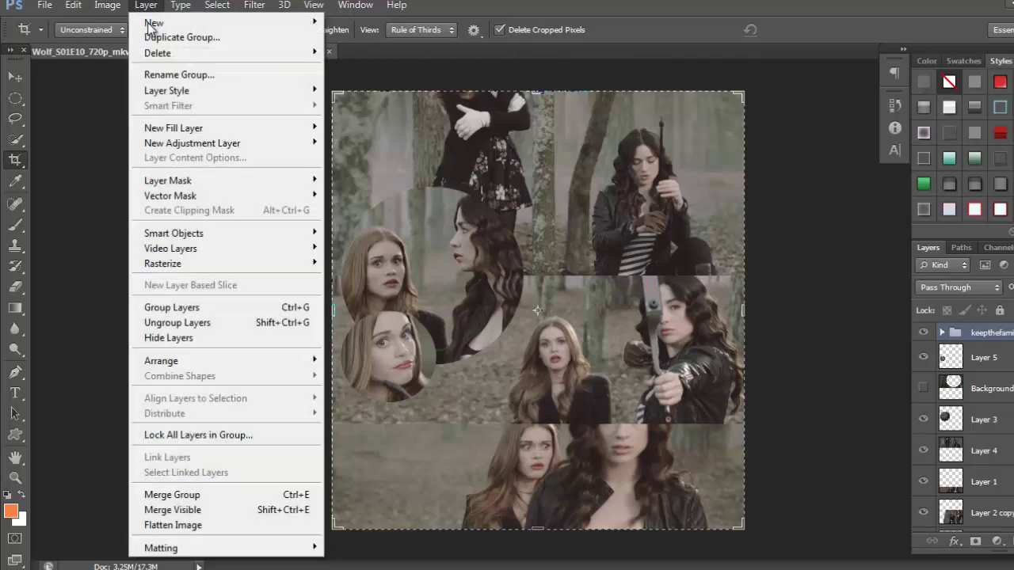
click(231, 528)
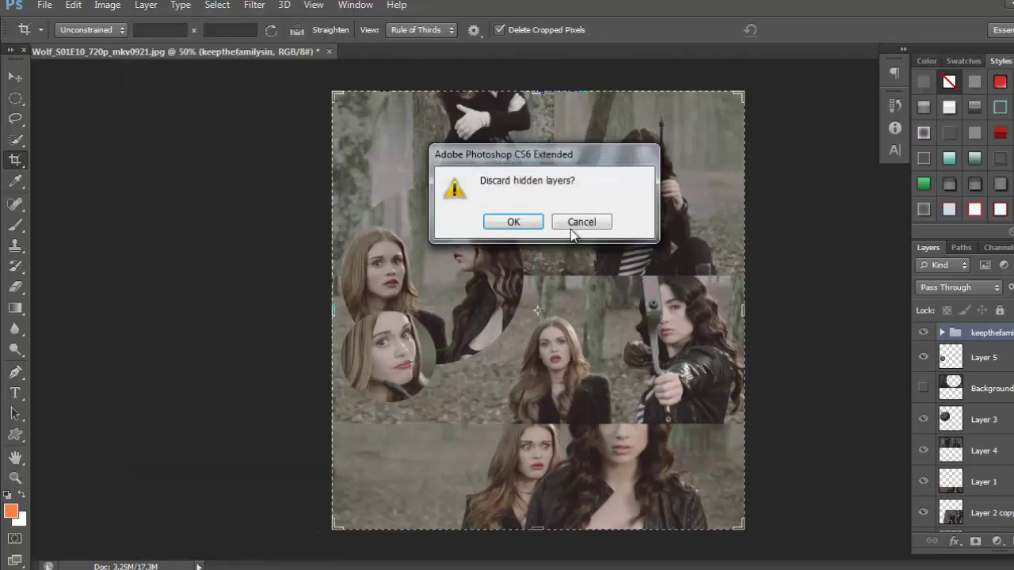
click(511, 221)
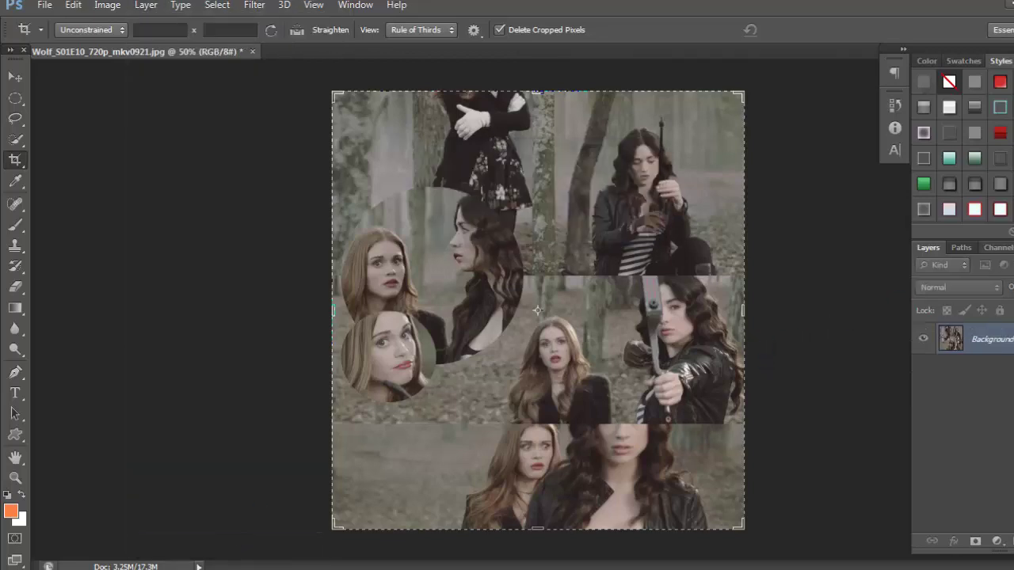
click(73, 4)
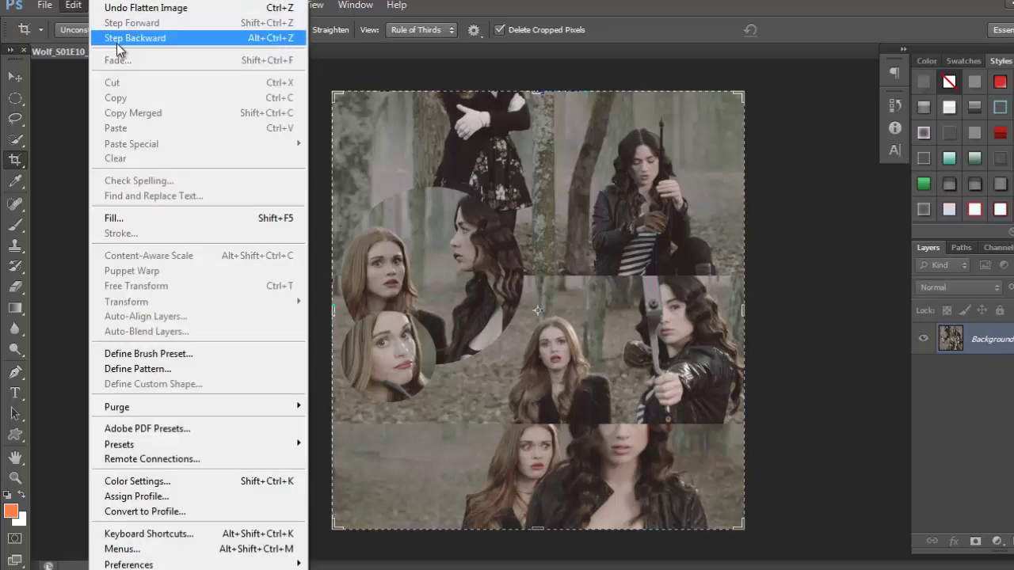
click(84, 38)
Add a drop shadow to Layer 5 and to Layer 3's circular cutout
right_click(984, 357)
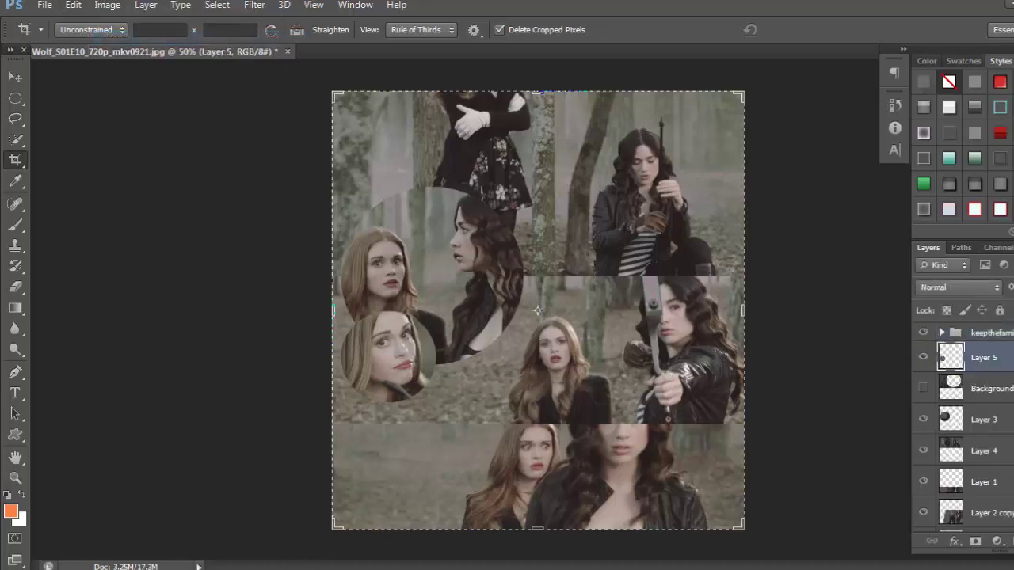
click(732, 83)
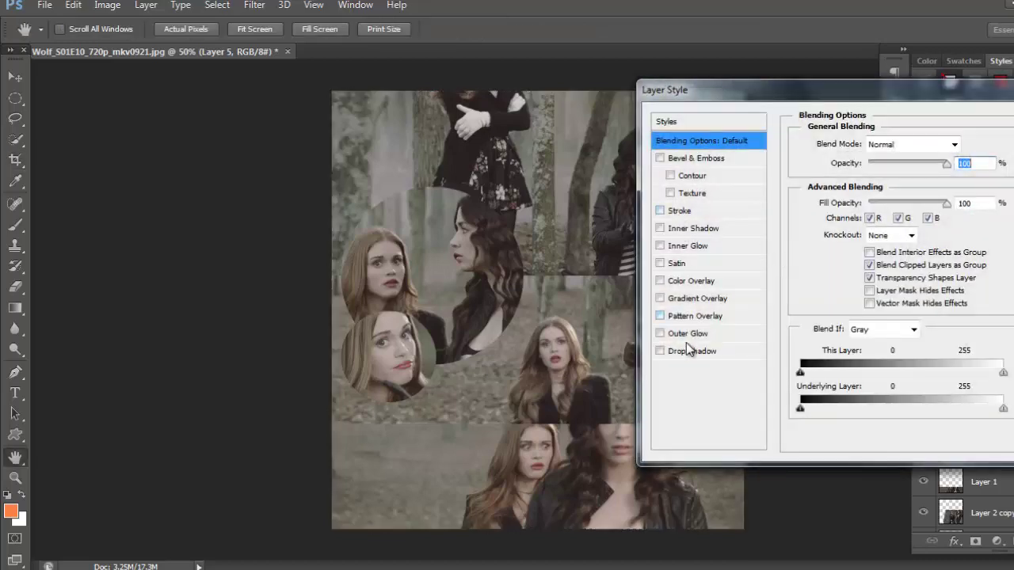
click(688, 352)
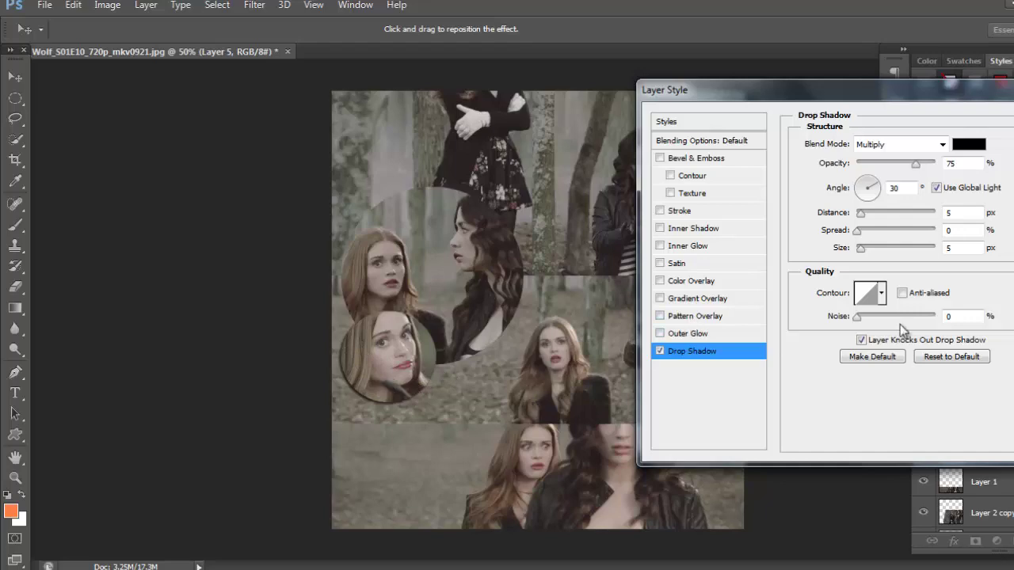
key(Return)
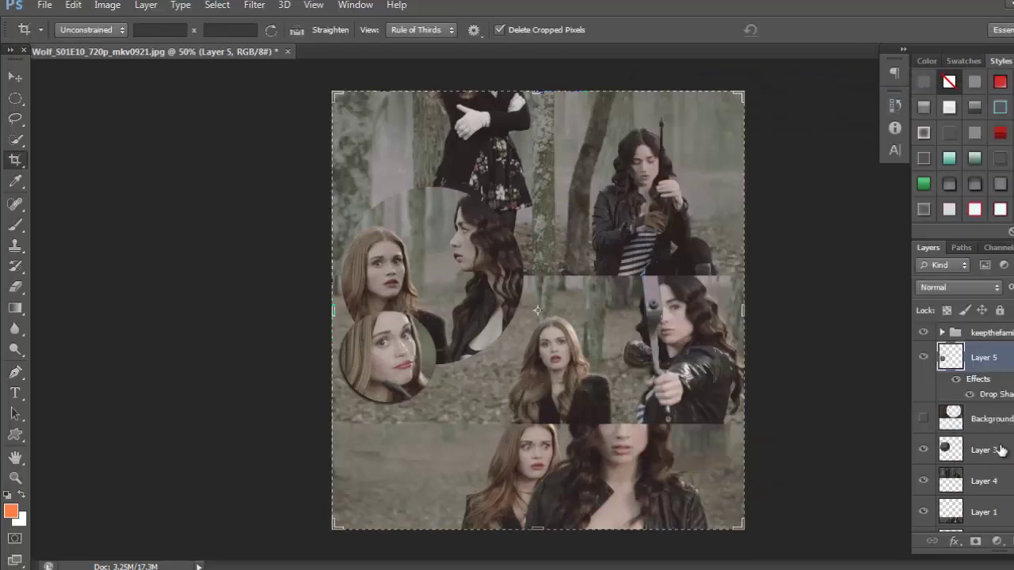
click(1000, 452)
right_click(1002, 455)
click(732, 83)
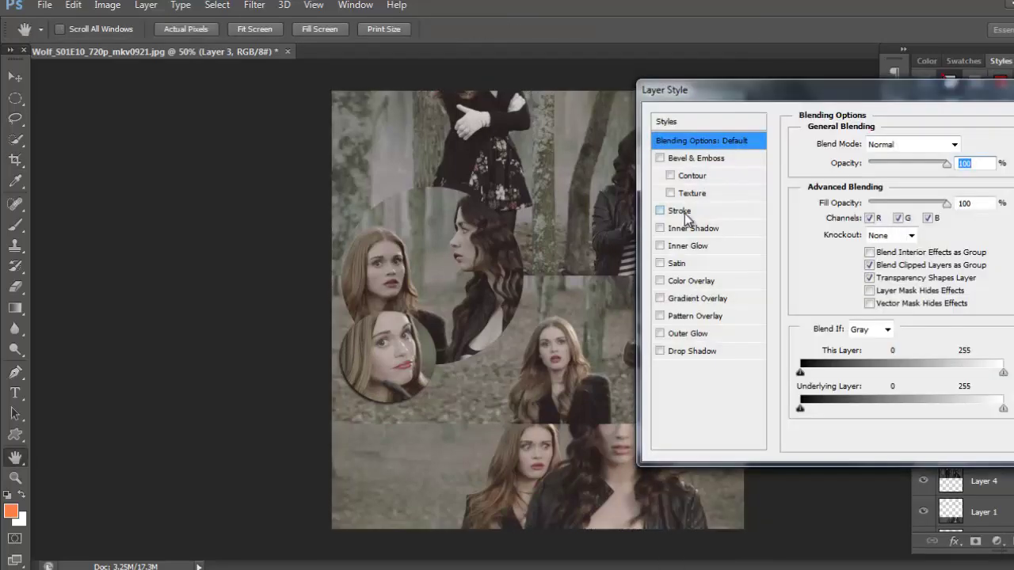
click(686, 351)
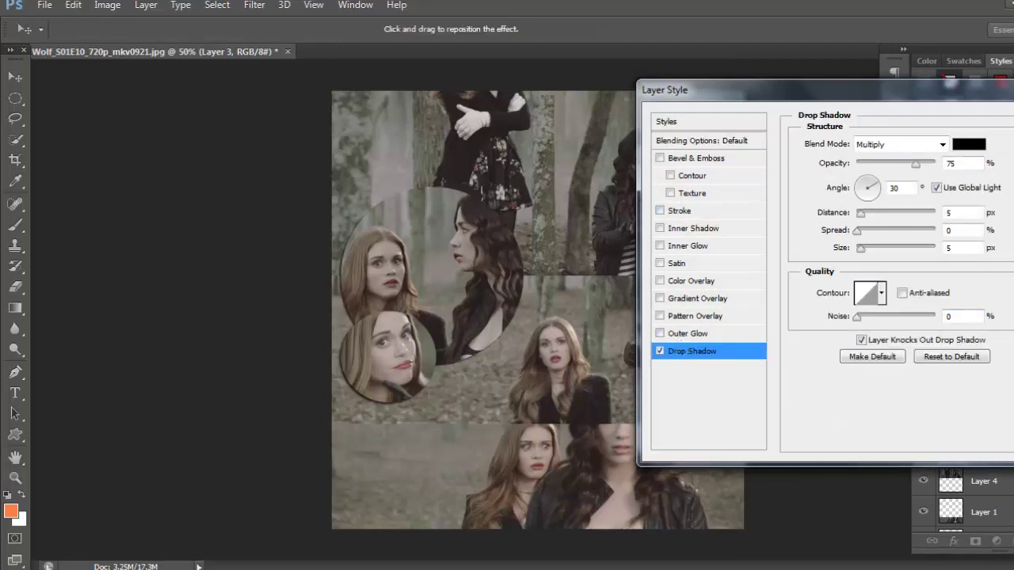
key(Return)
Flatten the collage into a single Background layer, discarding hidden layers
key(c)
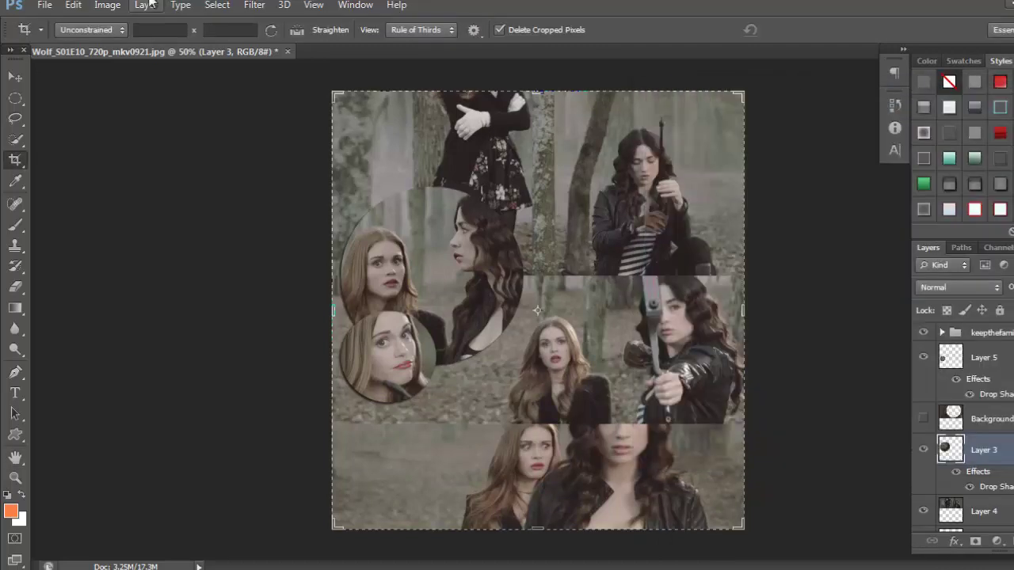
click(145, 5)
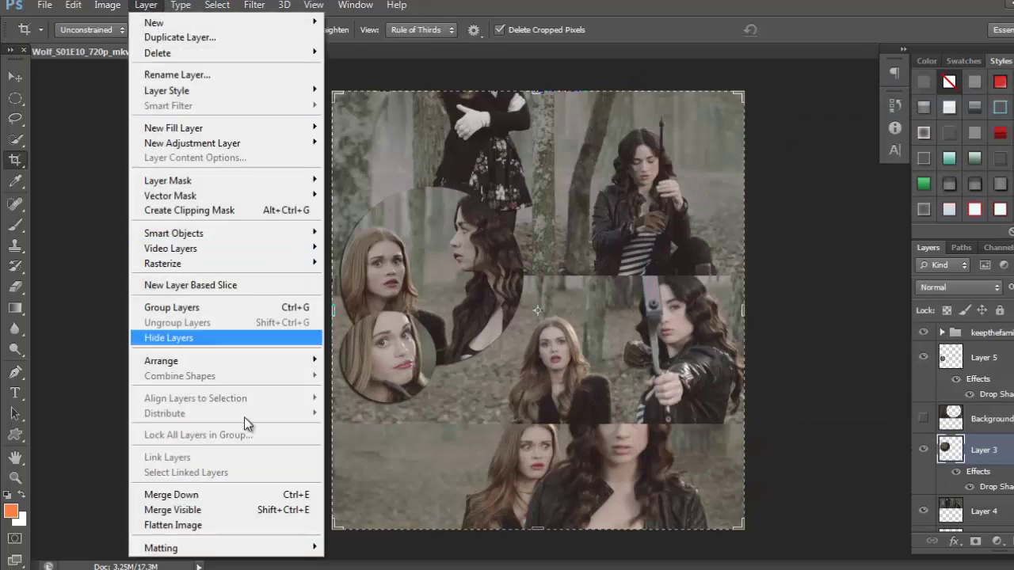
click(242, 521)
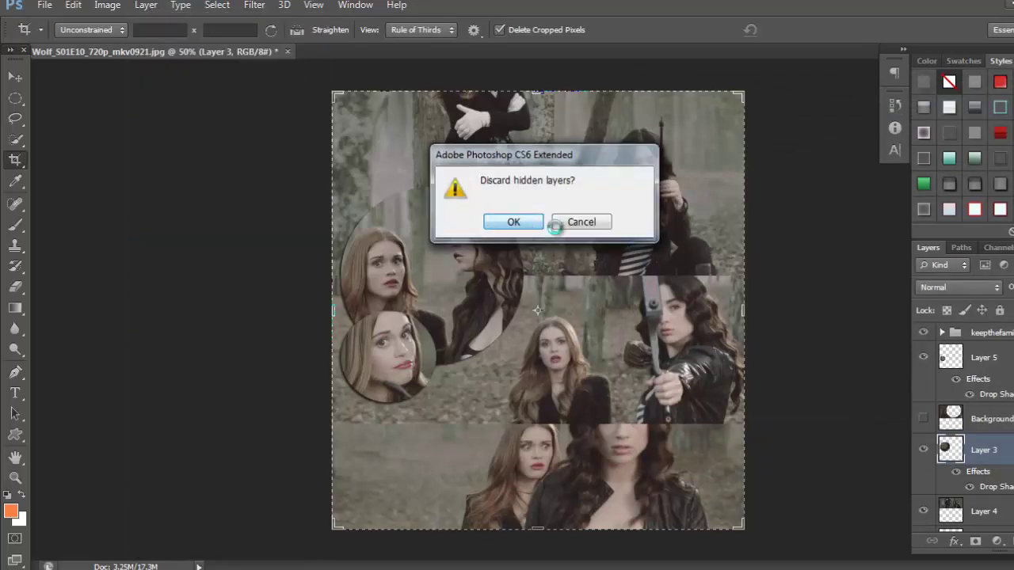
key(Return)
Duplicate the Background layer and trim a little off the collage's bottom edge
right_click(984, 333)
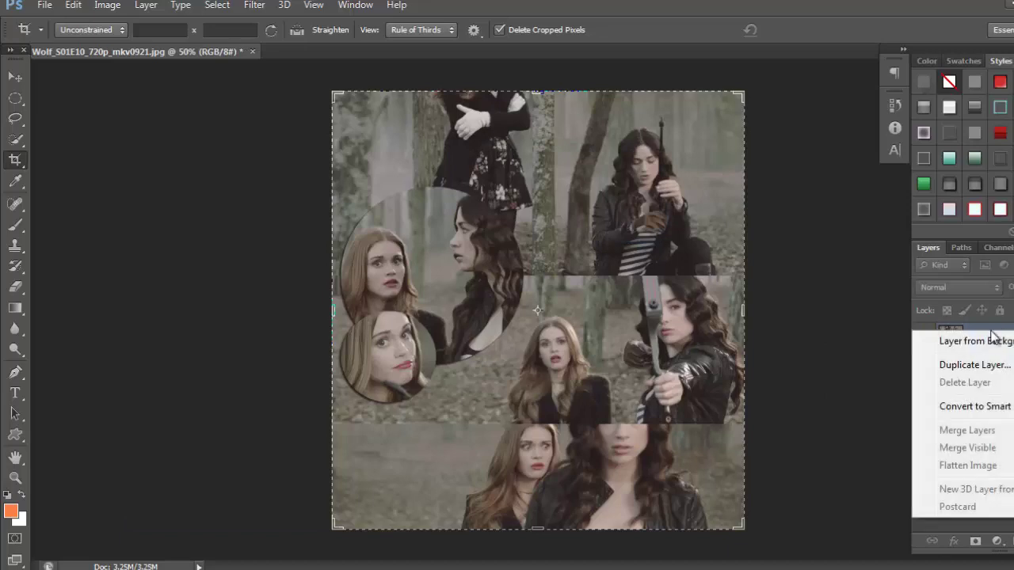
click(963, 364)
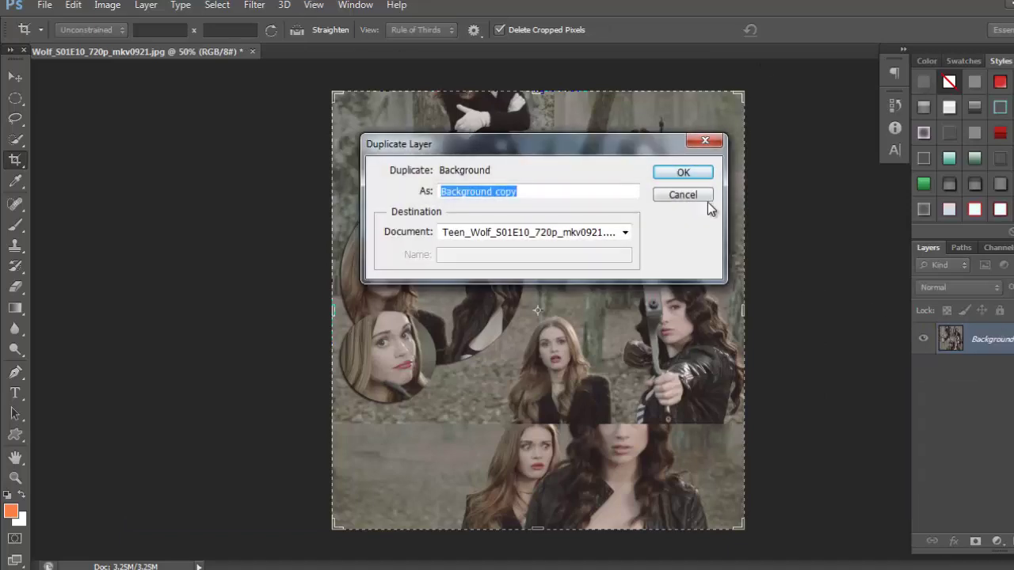
click(706, 172)
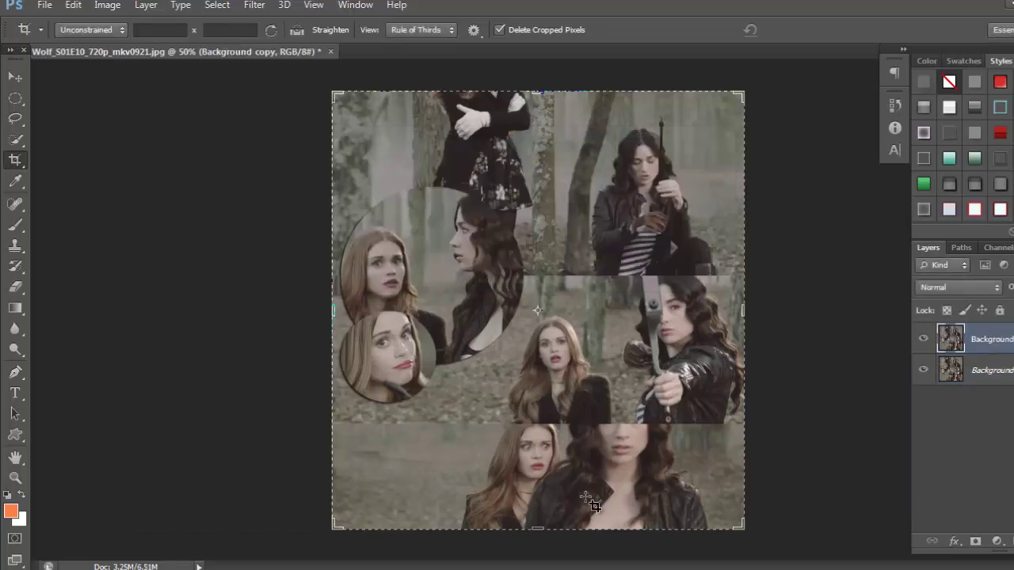
drag(546, 532, 547, 519)
key(Return)
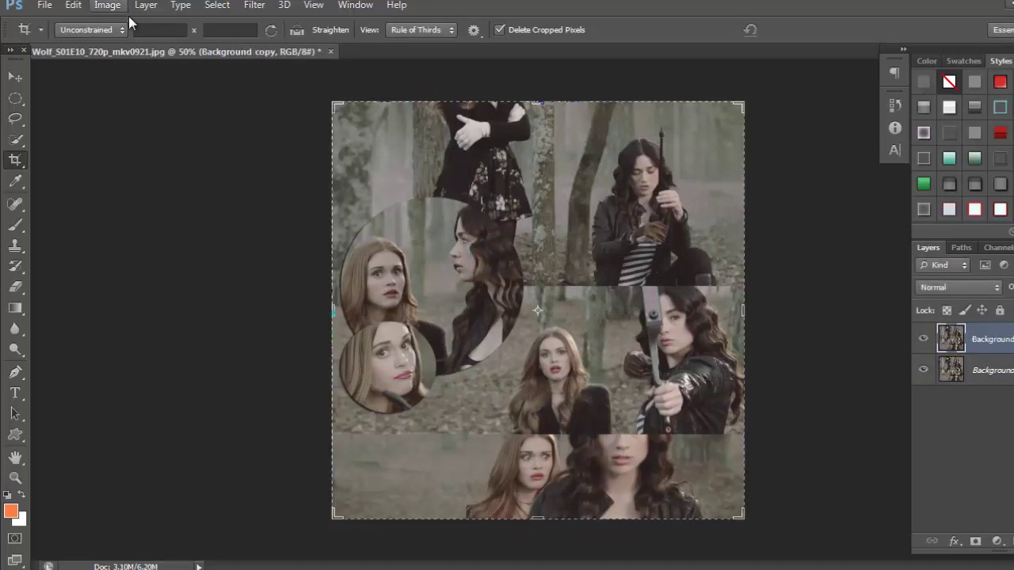
Resize the image to 550 × 600 pixels and view it at 100%
click(118, 6)
click(134, 118)
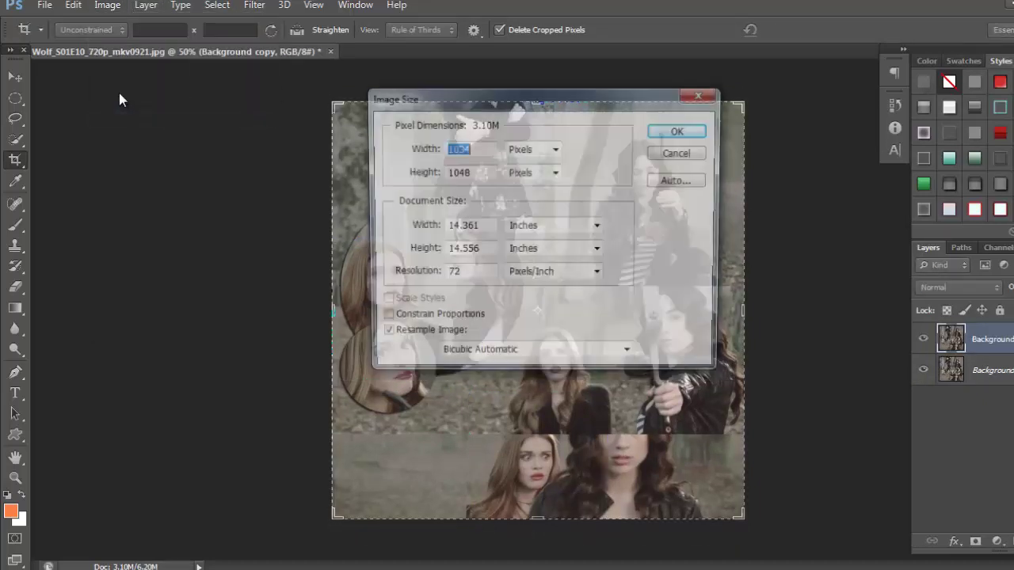
text(500)
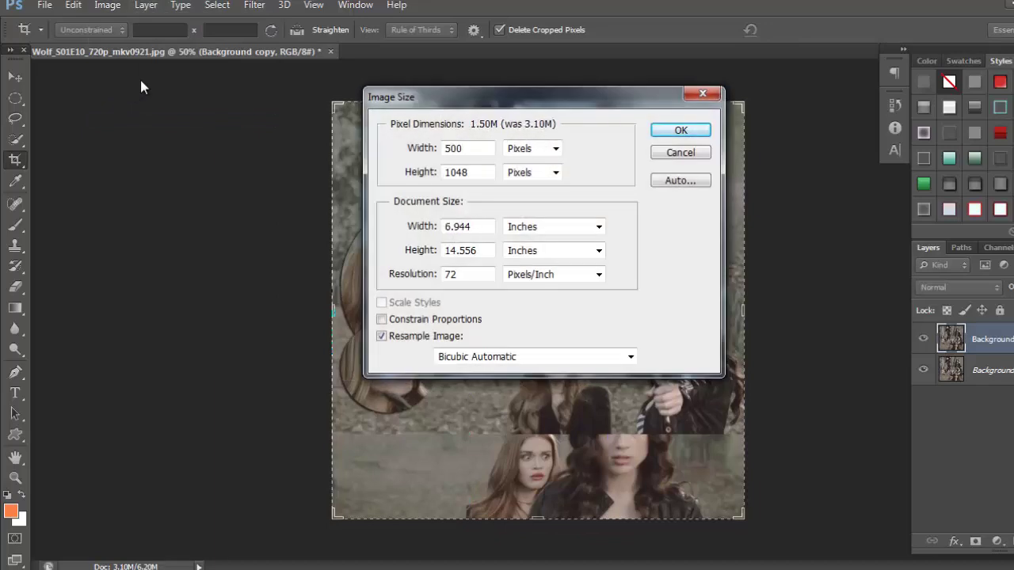
key(Tab)
text(600)
drag(466, 147, 425, 146)
text(550)
key(Return)
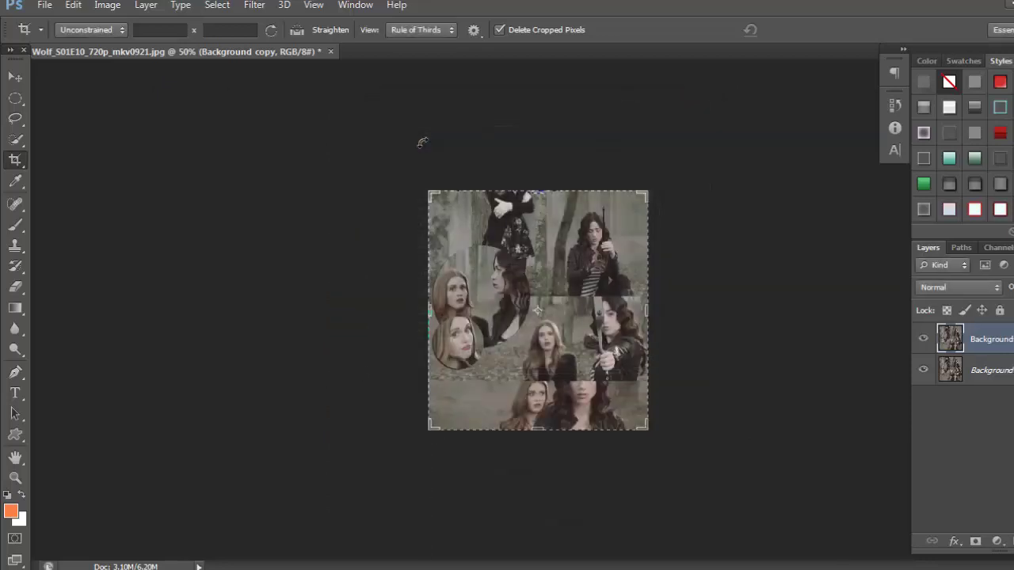
key(ctrl+plus)
key(ctrl+plus)
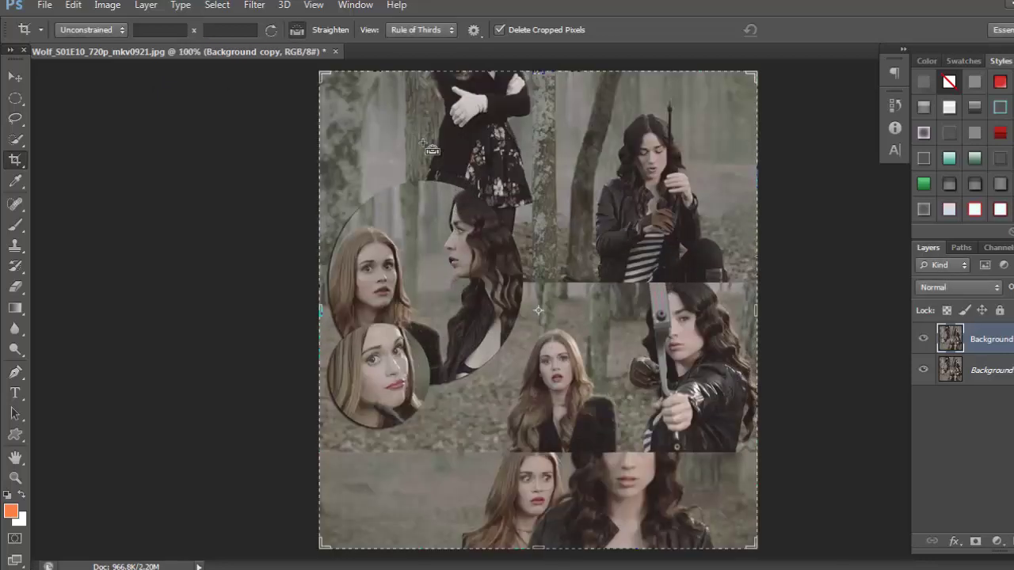
Apply Smart Sharpen to the Background copy layer
click(14, 77)
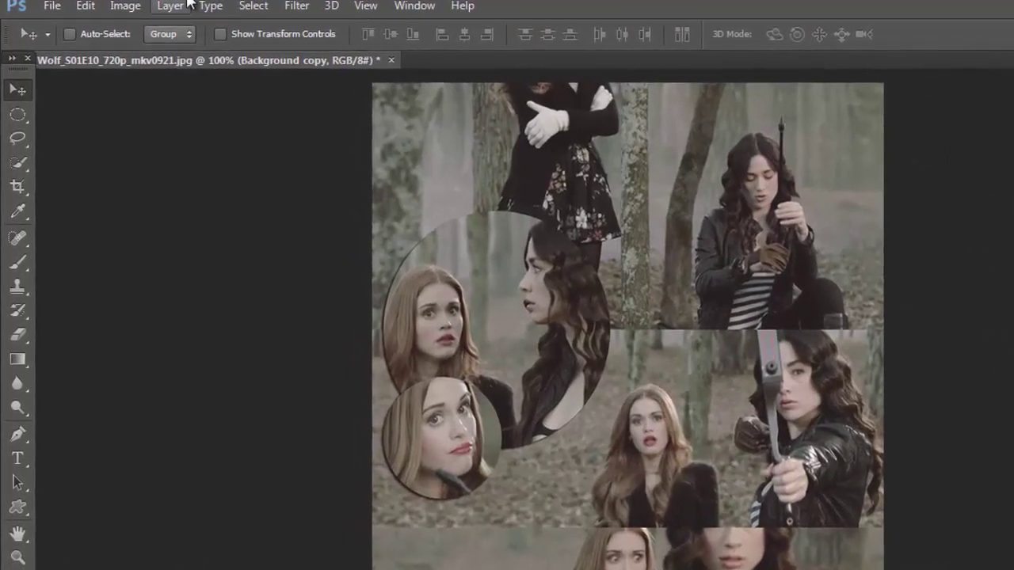
click(181, 5)
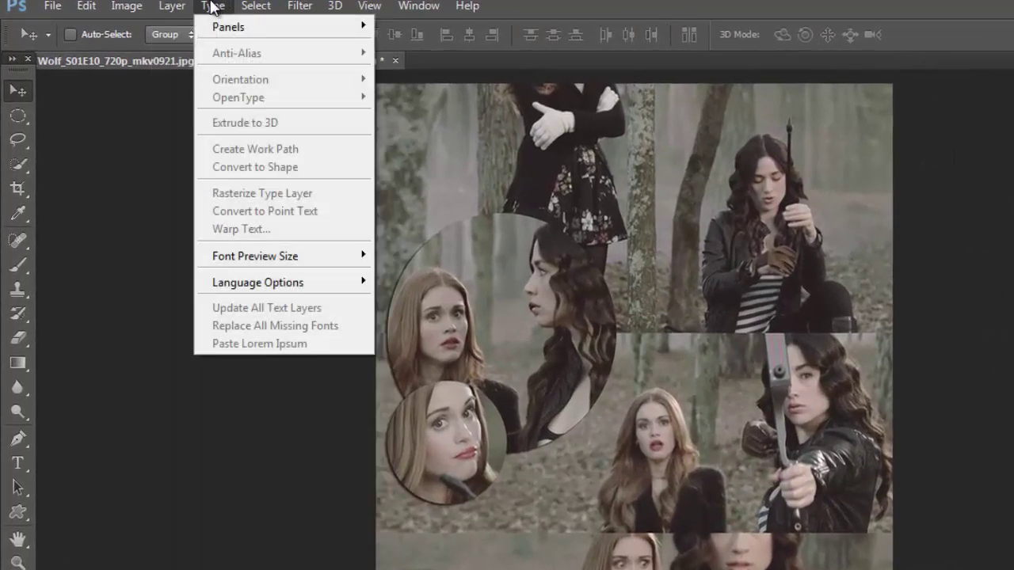
mouse_move(380, 285)
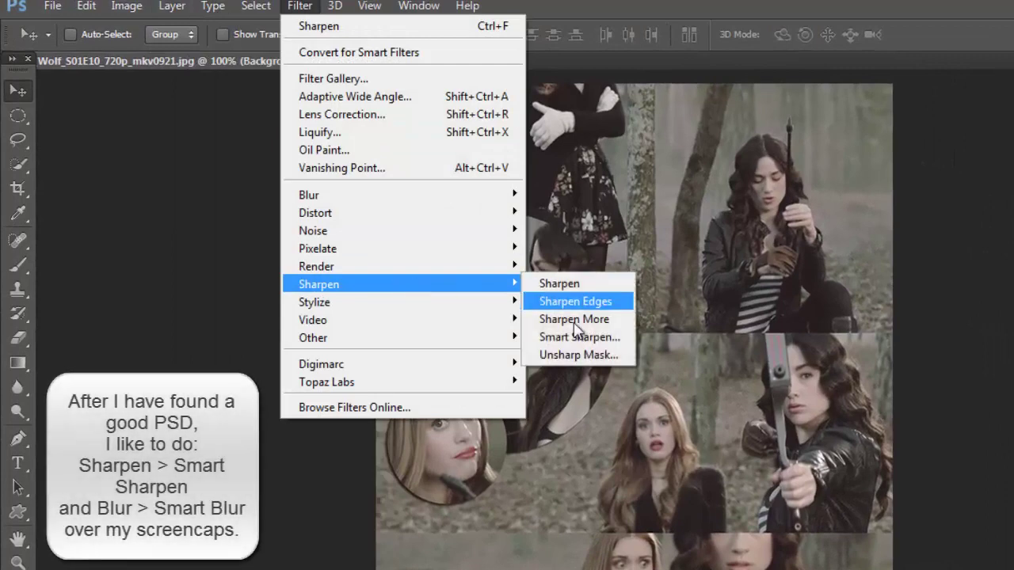
click(578, 337)
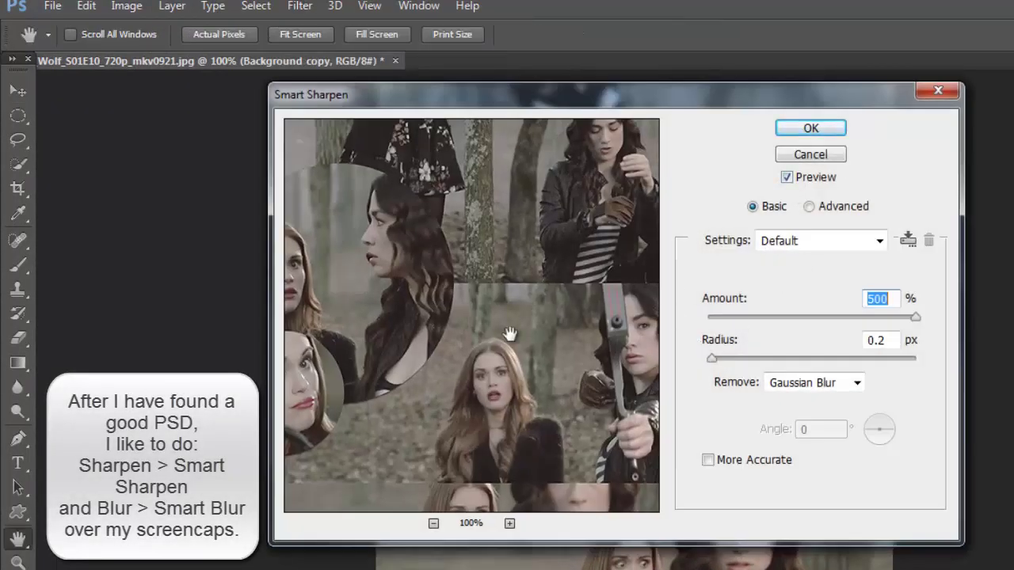
drag(510, 334, 392, 248)
click(790, 129)
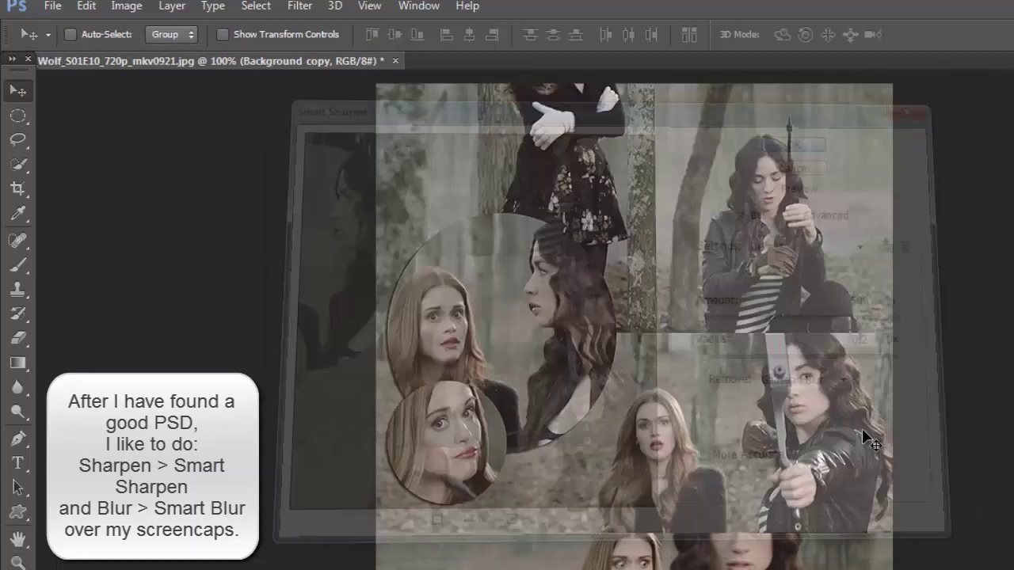
Apply Smart Blur with the threshold lowered to about 3.7
click(261, 8)
mouse_move(301, 8)
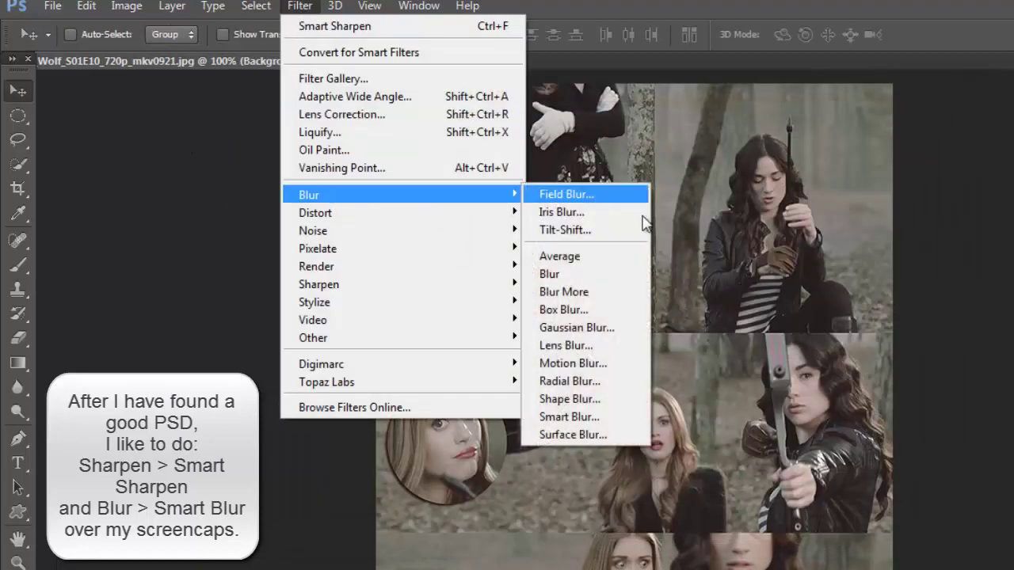
click(594, 421)
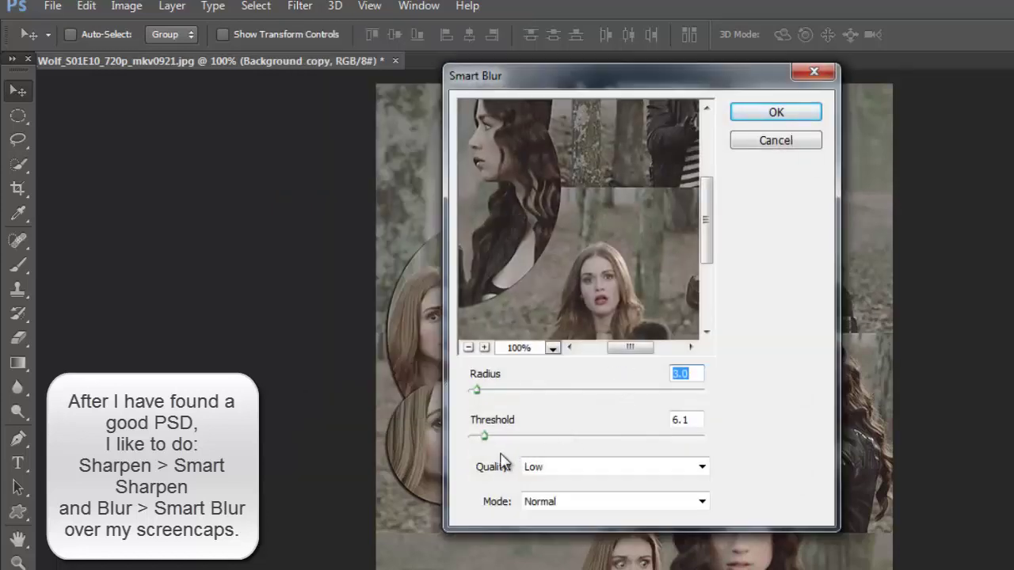
drag(483, 438, 479, 437)
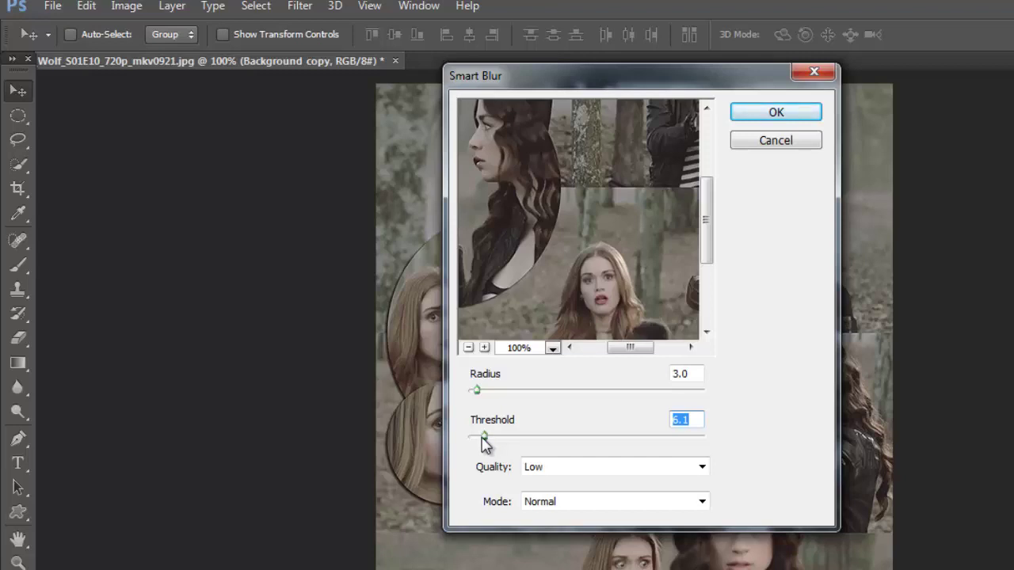
drag(482, 437, 477, 437)
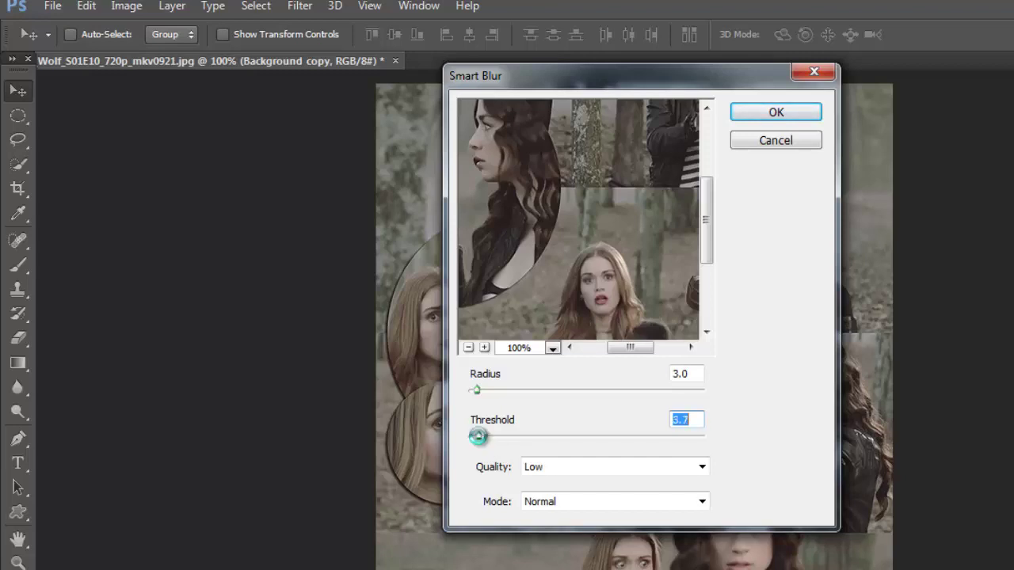
click(788, 111)
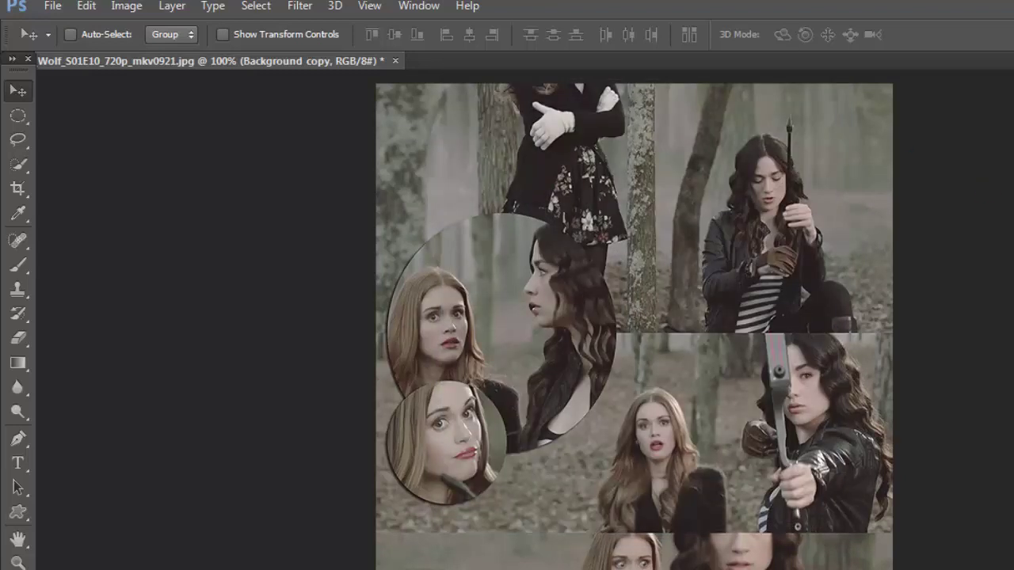
Duplicate the filtered layer as Background copy 2 and apply Sharpen once
right_click(790, 87)
click(887, 140)
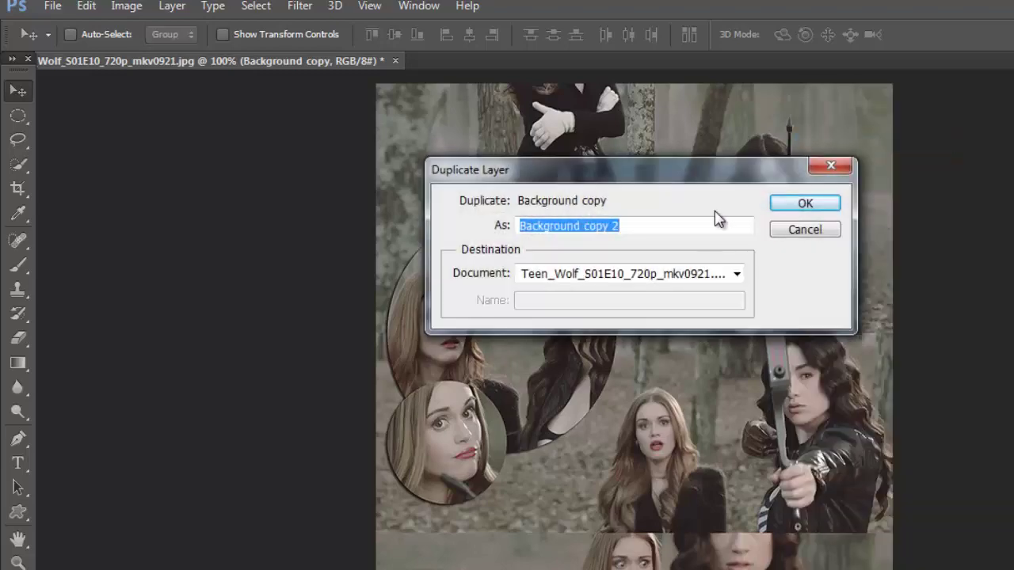
click(792, 204)
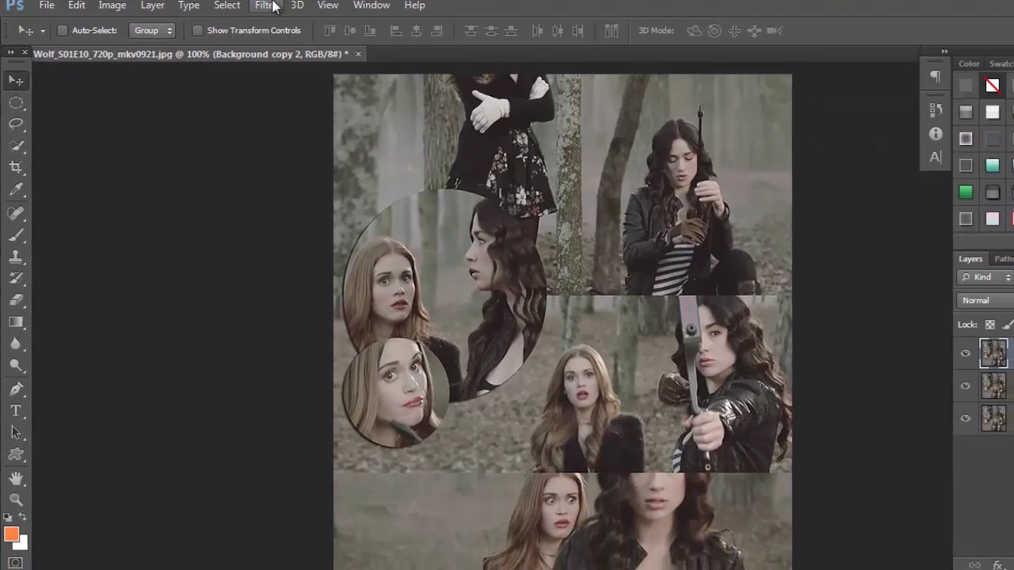
click(299, 6)
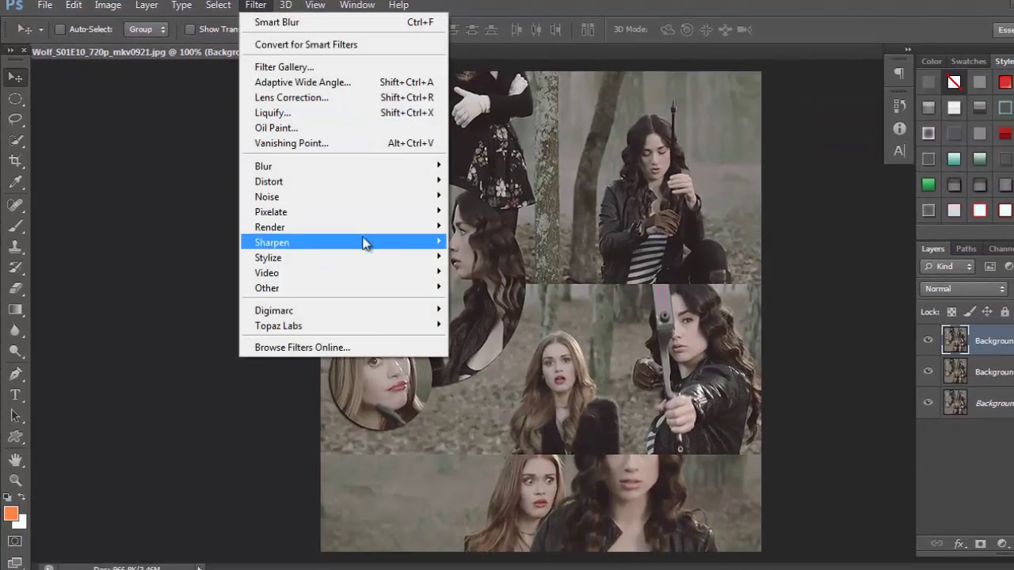
mouse_move(362, 242)
click(474, 237)
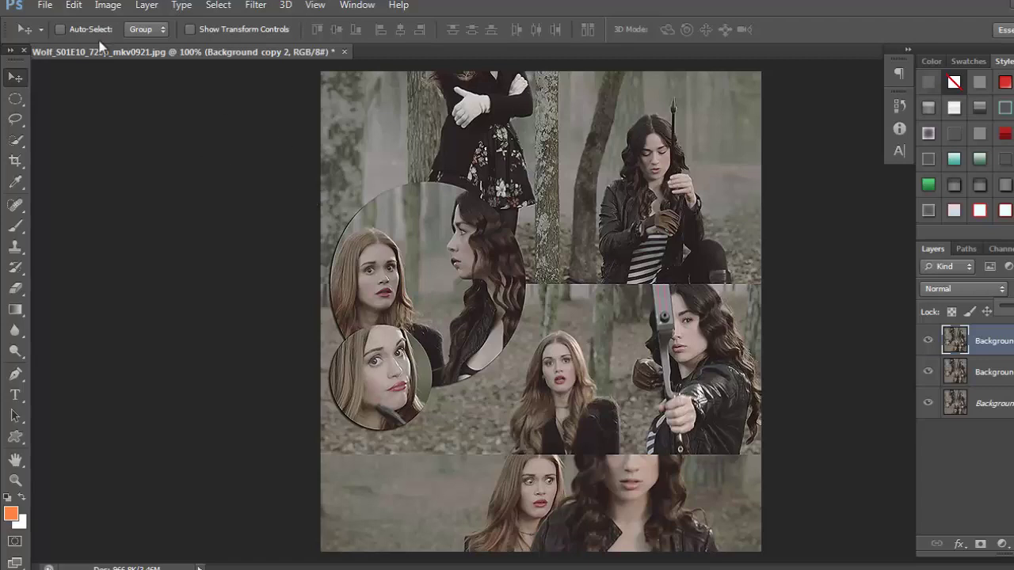
Flatten all three layers into a single Background layer
click(147, 5)
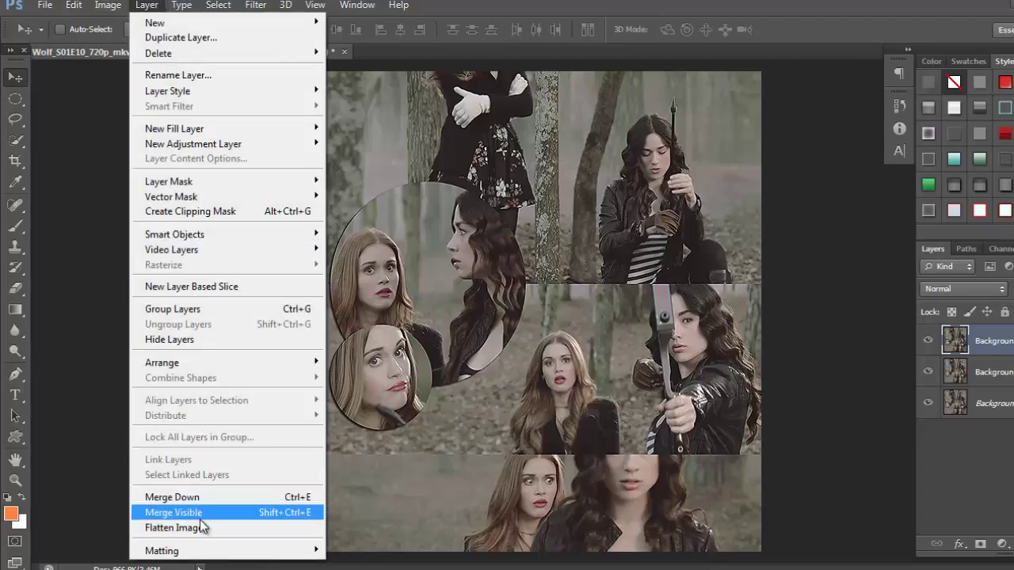
click(202, 527)
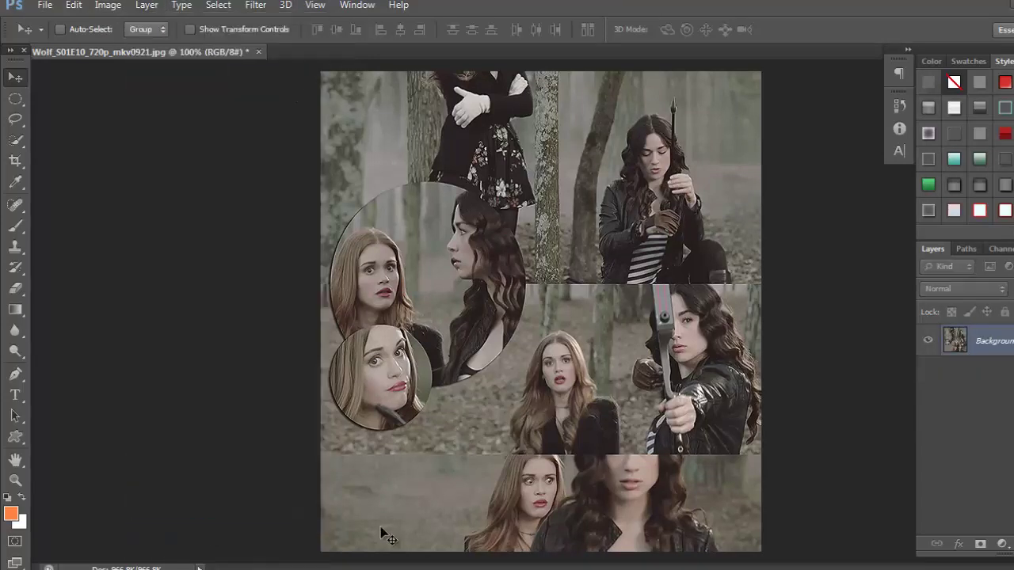
key(F9)
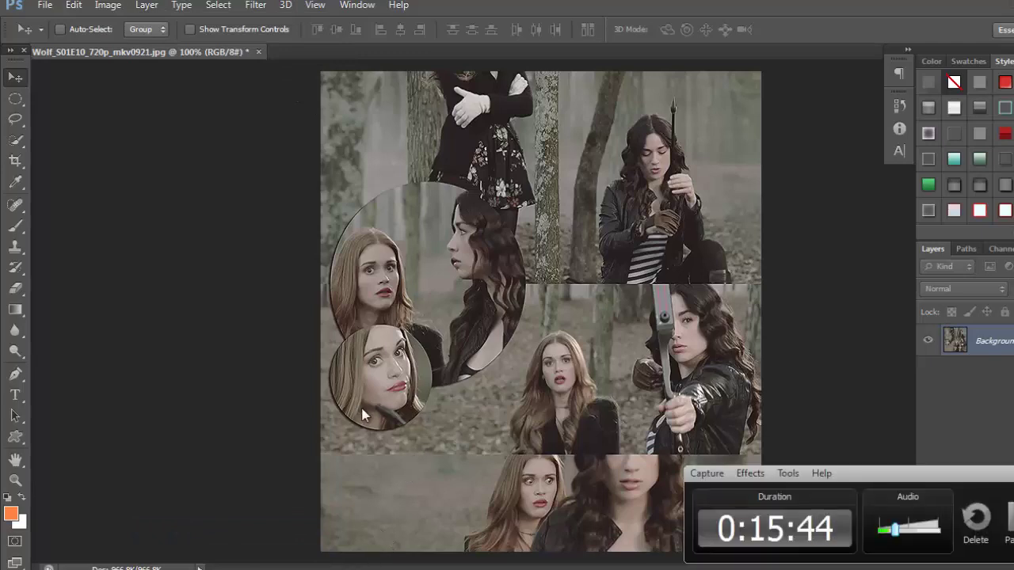